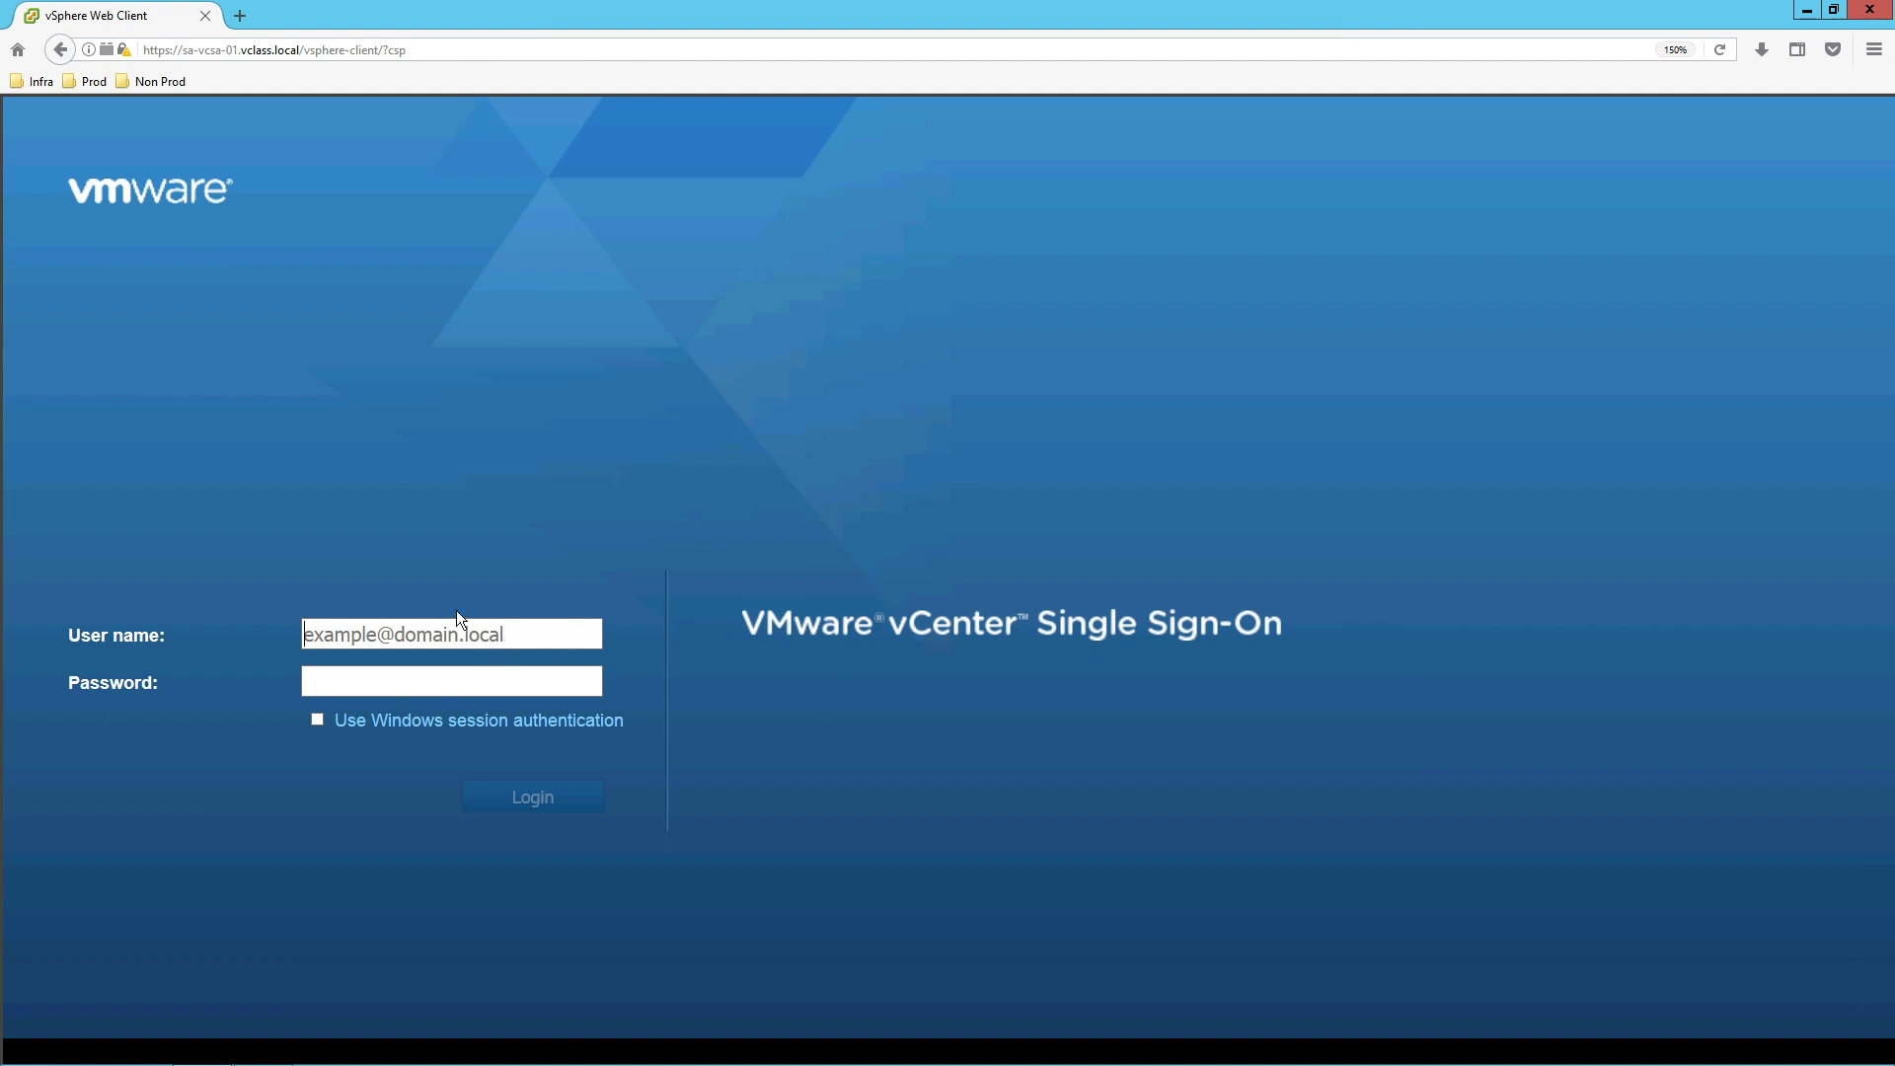
# Sign in with the SSO administrator account and open the sa-vcsa-01.vclass.local vCenter summary.
pyautogui.click(459, 635)
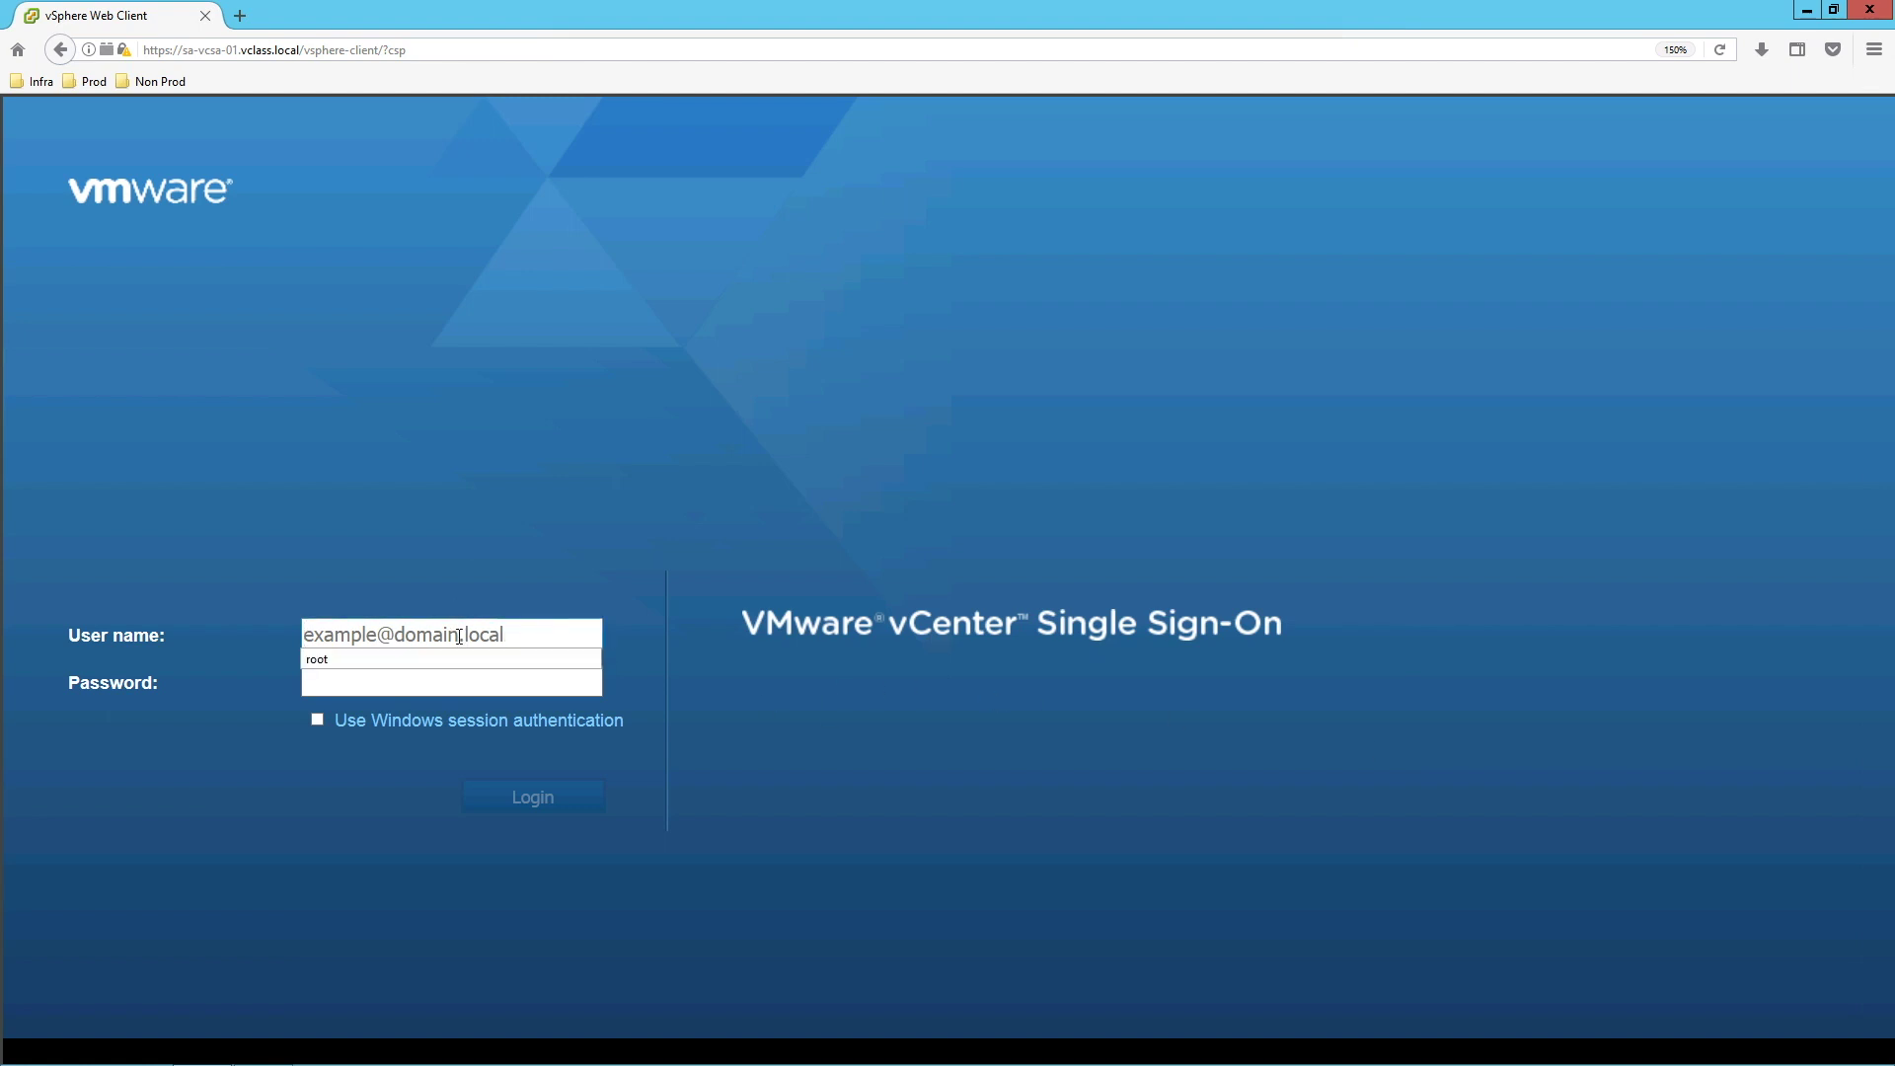
pyautogui.write('administrator@vsphere.local')
pyautogui.press('Tab')
pyautogui.write('********')
pyautogui.press('Return')
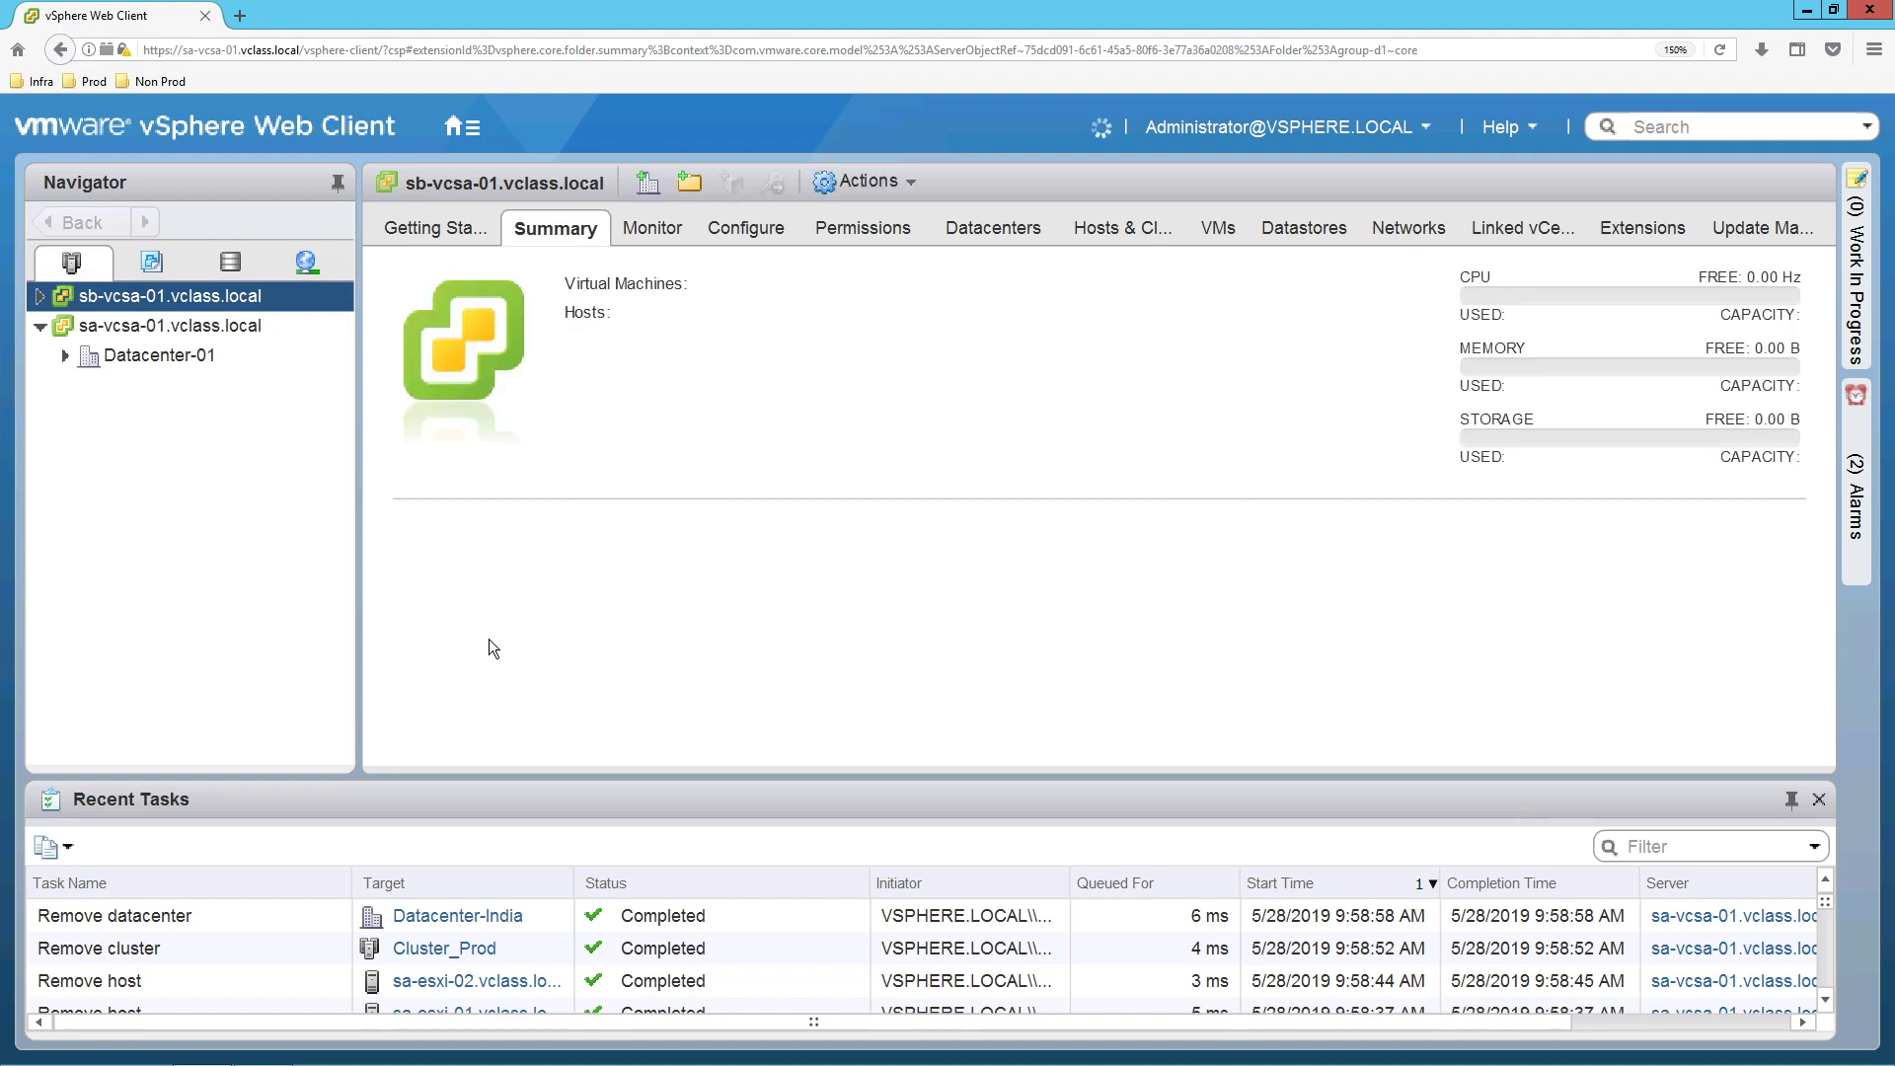
pyautogui.click(179, 335)
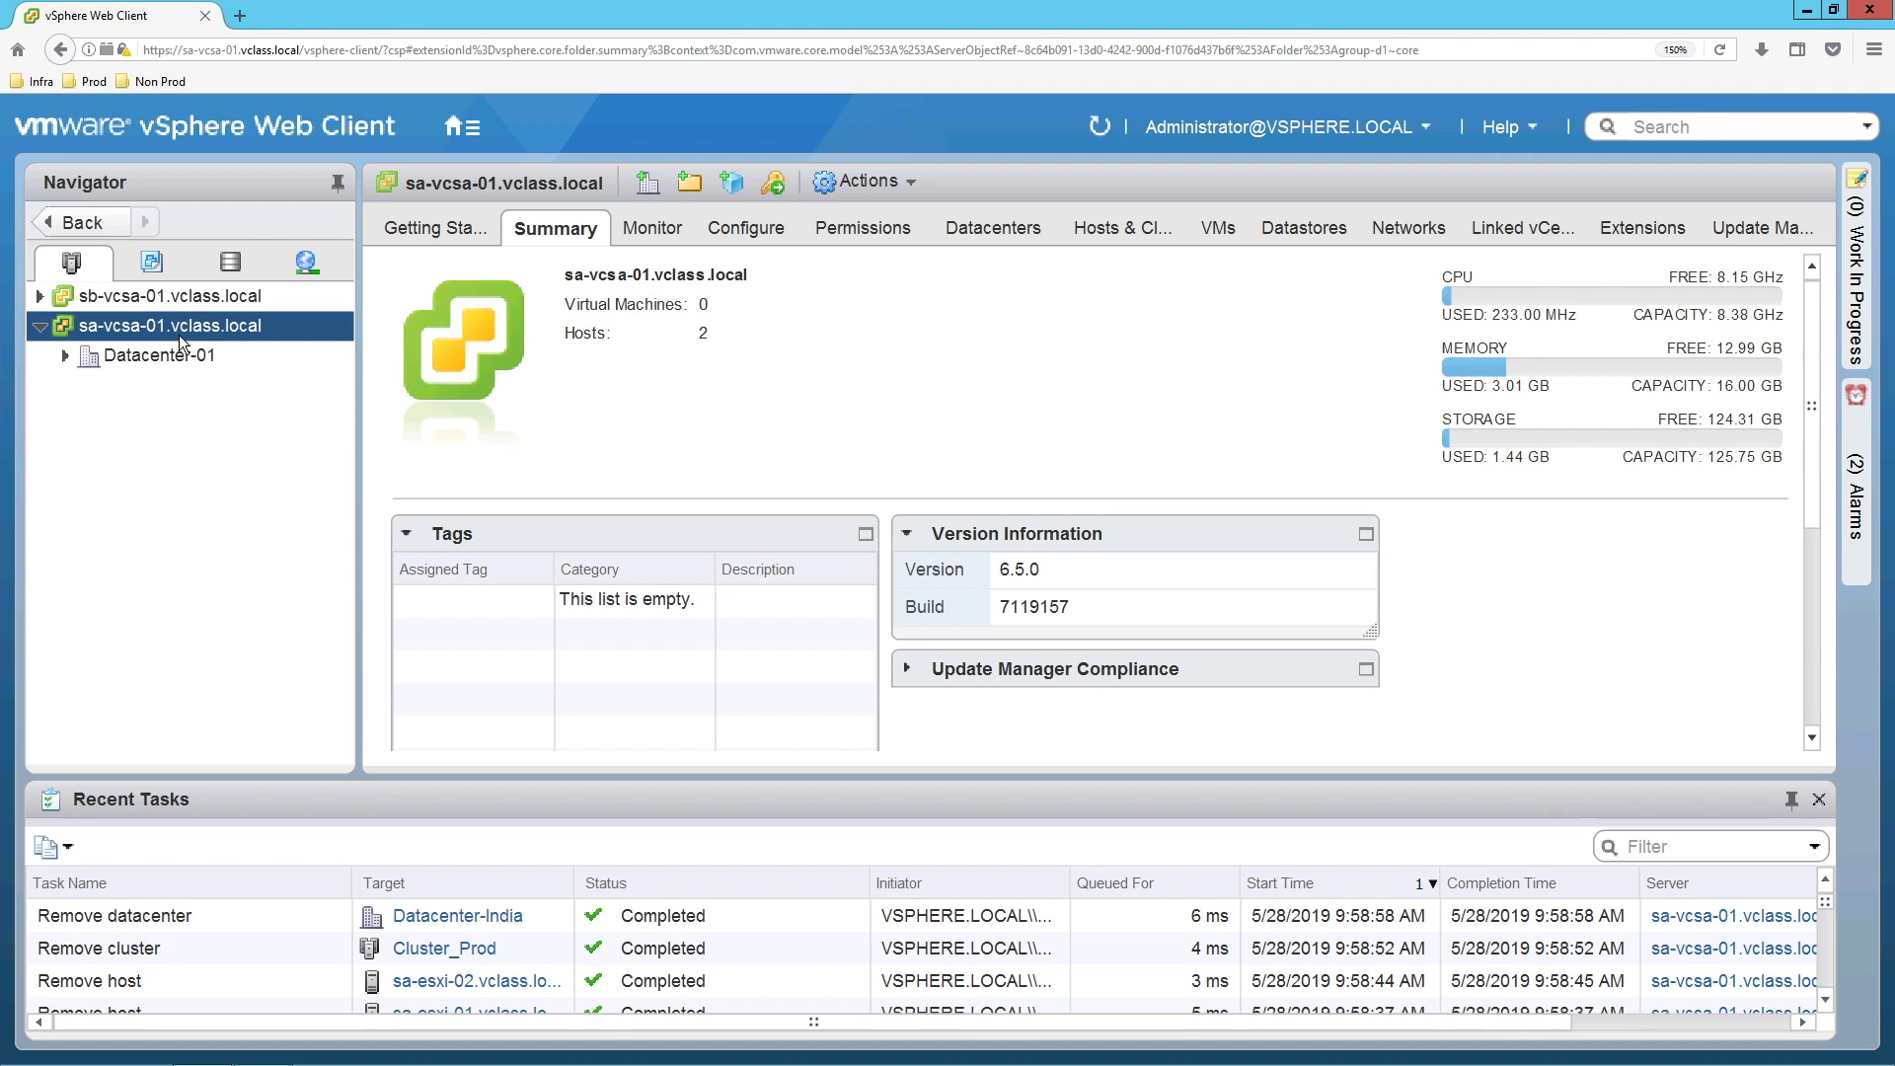
# Add a new datacenter called Datacenter-India under the sa-vcsa-01 vCenter.
pyautogui.rightClick(180, 339)
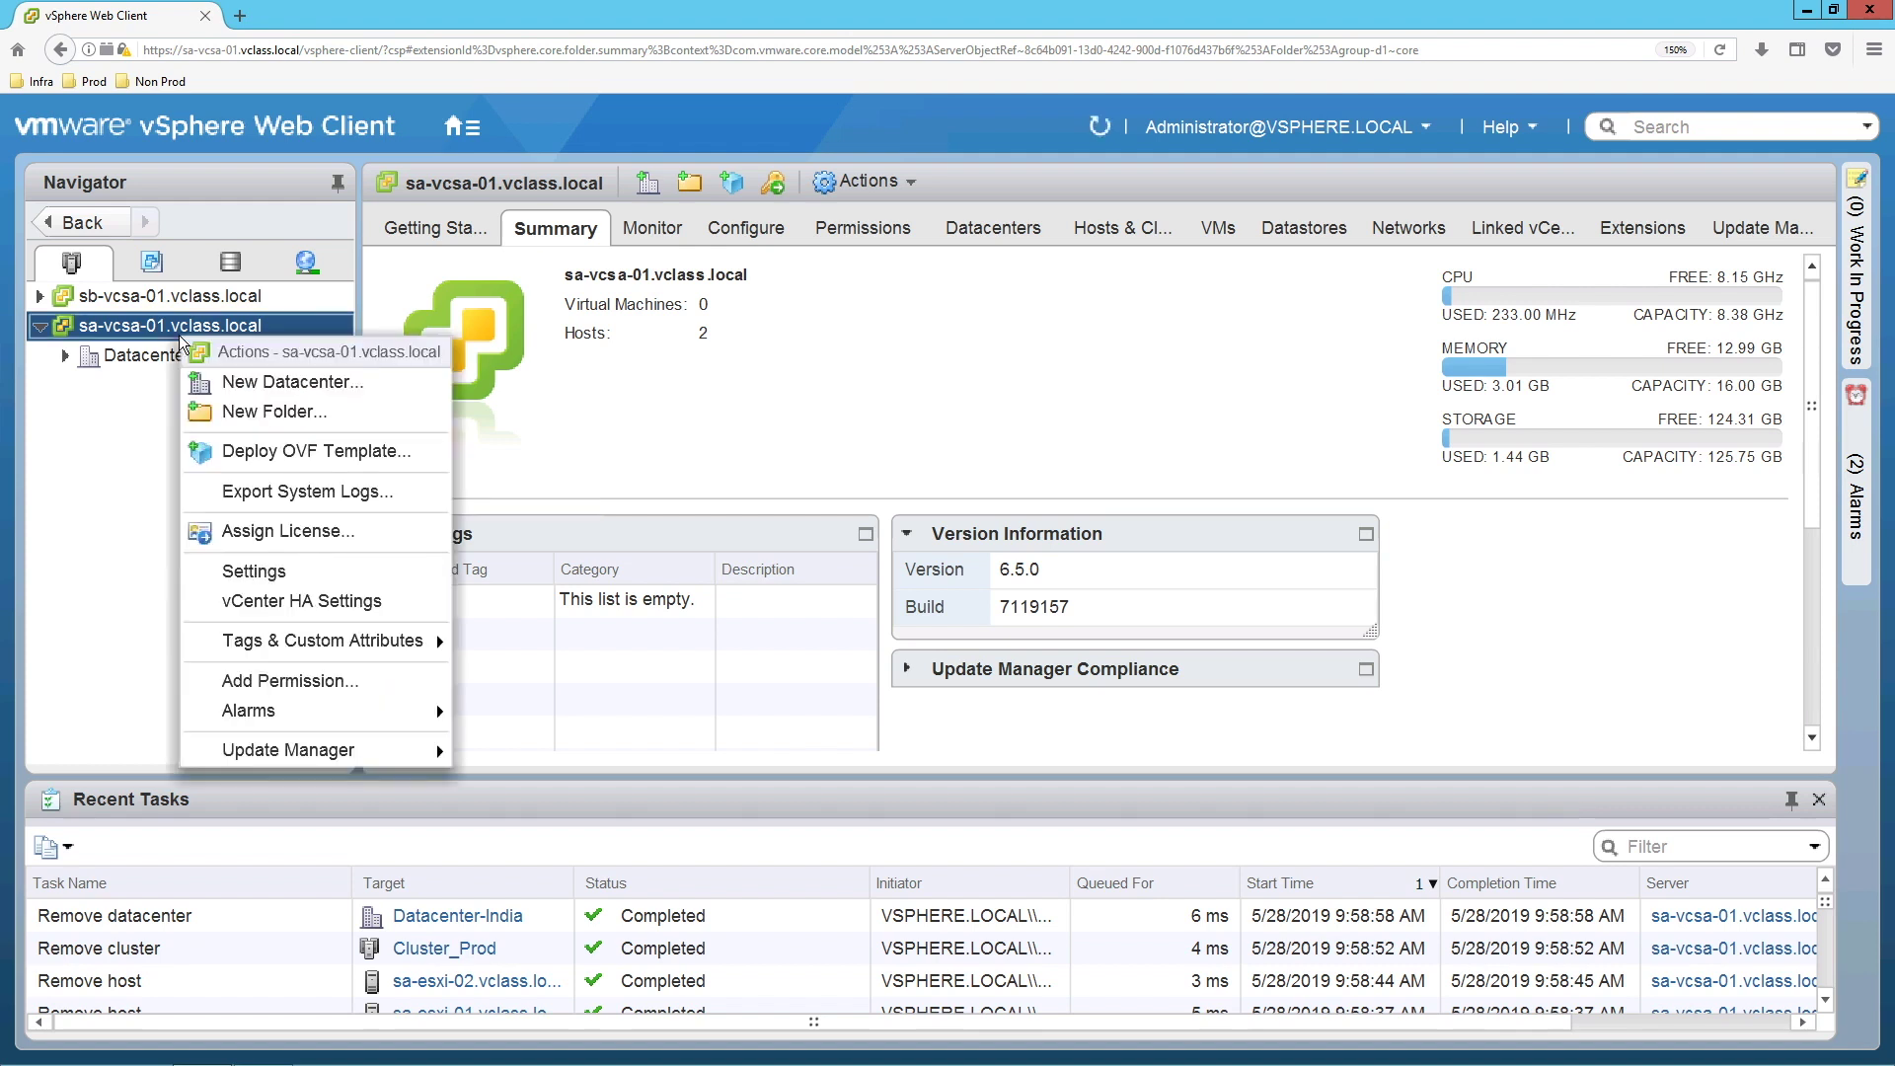
pyautogui.click(281, 400)
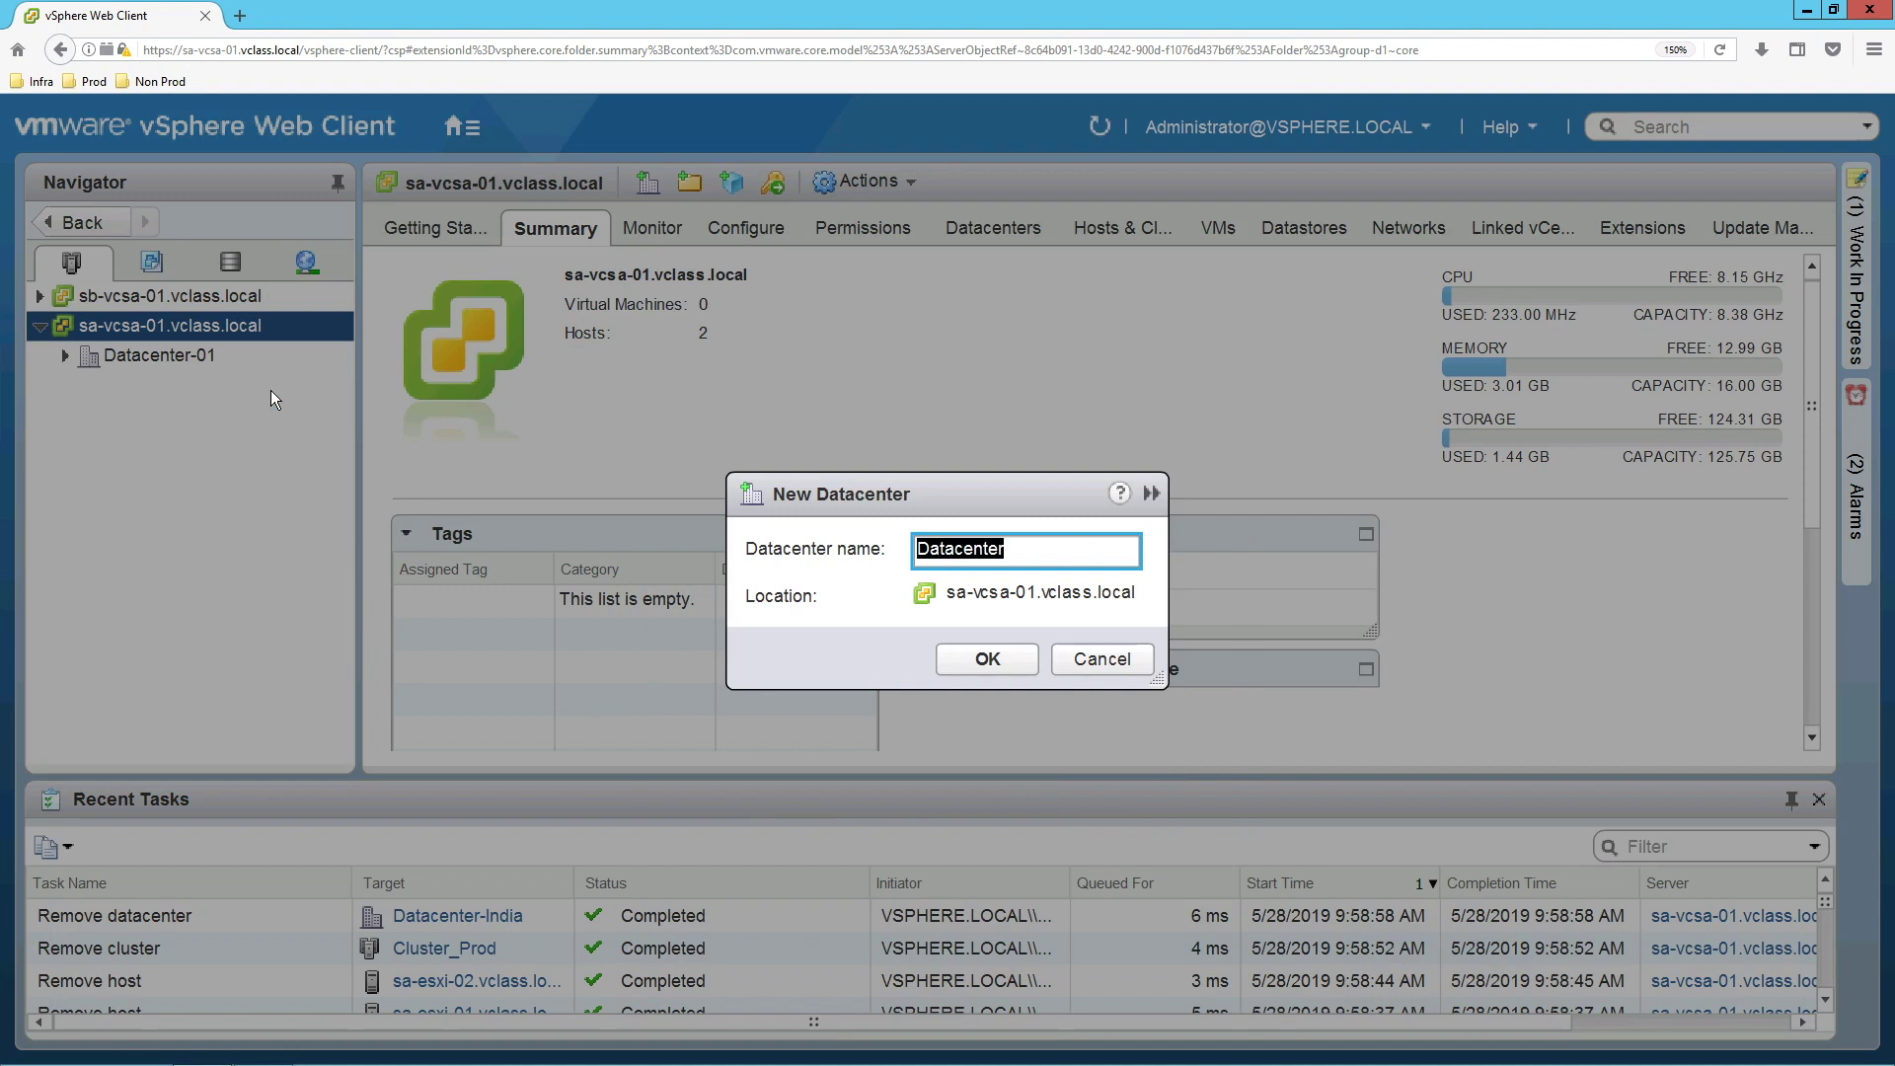
pyautogui.write('Datacent')
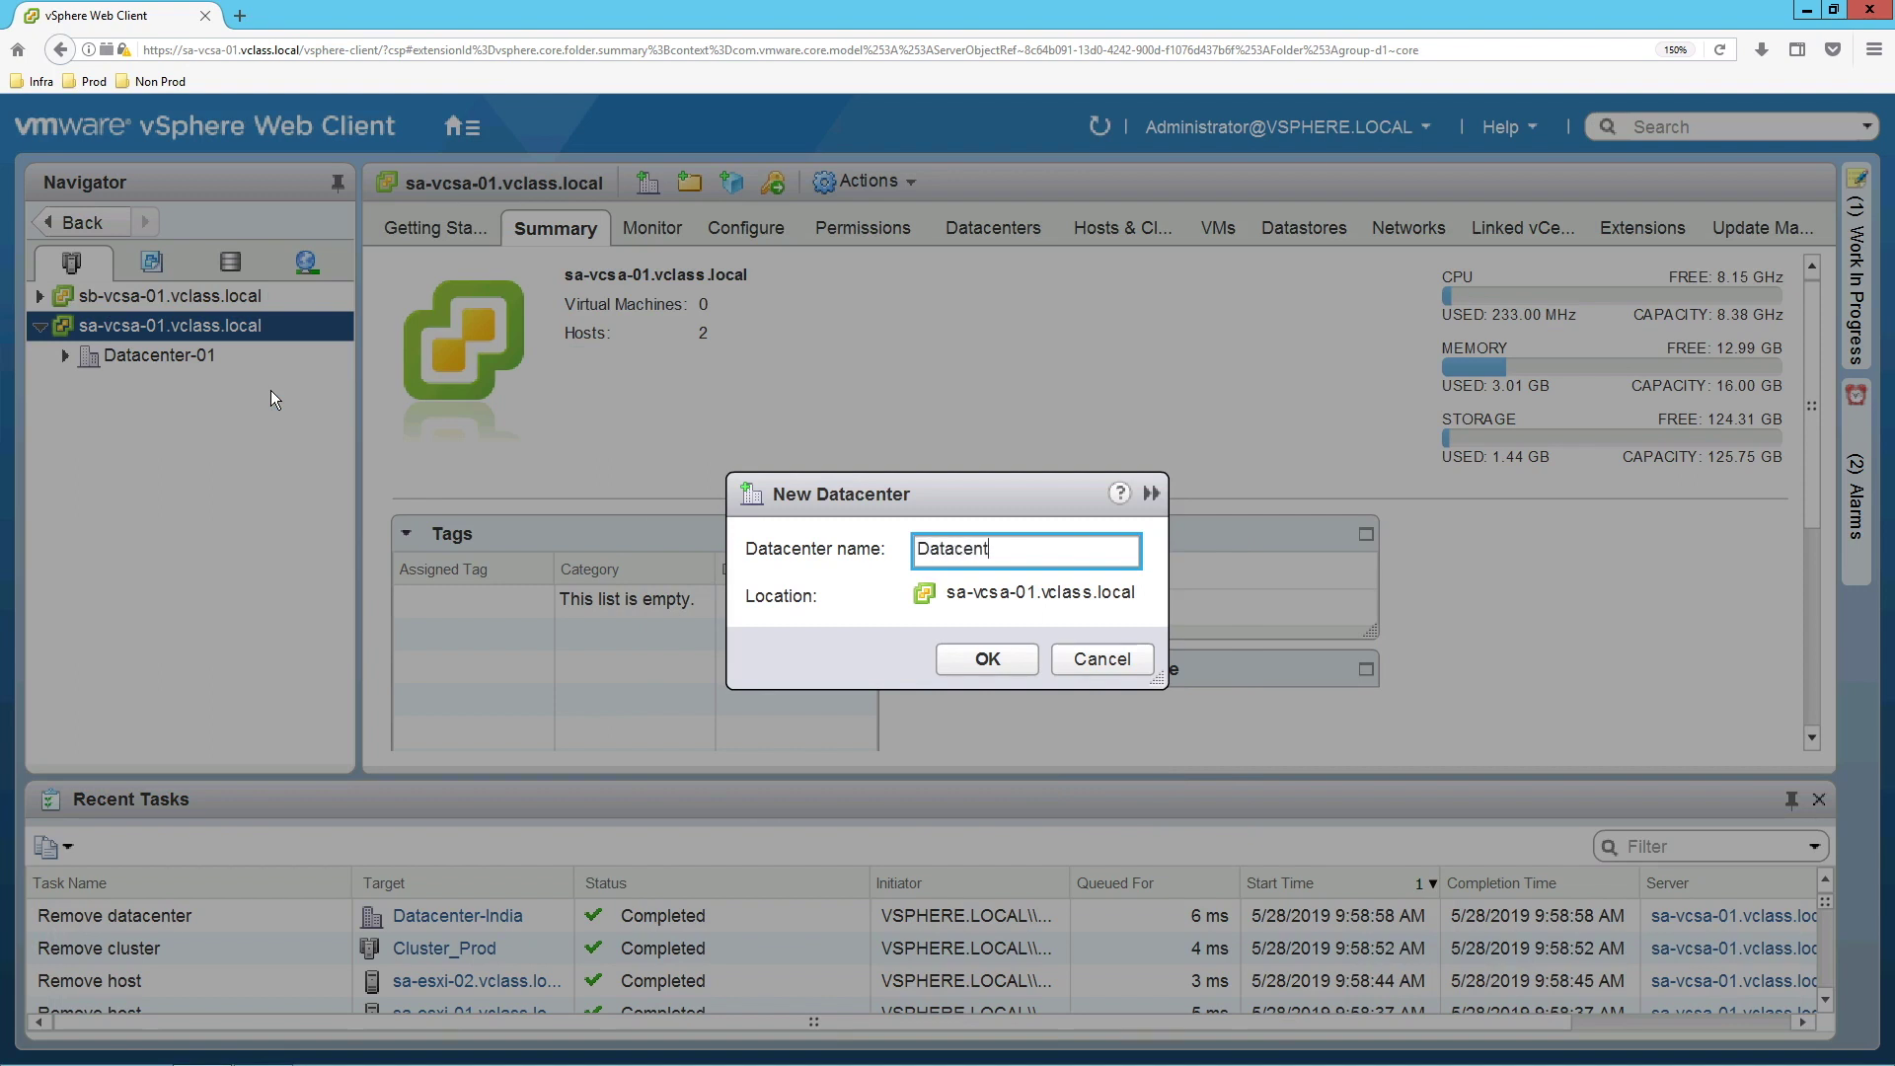
pyautogui.write('er-India')
pyautogui.click(979, 659)
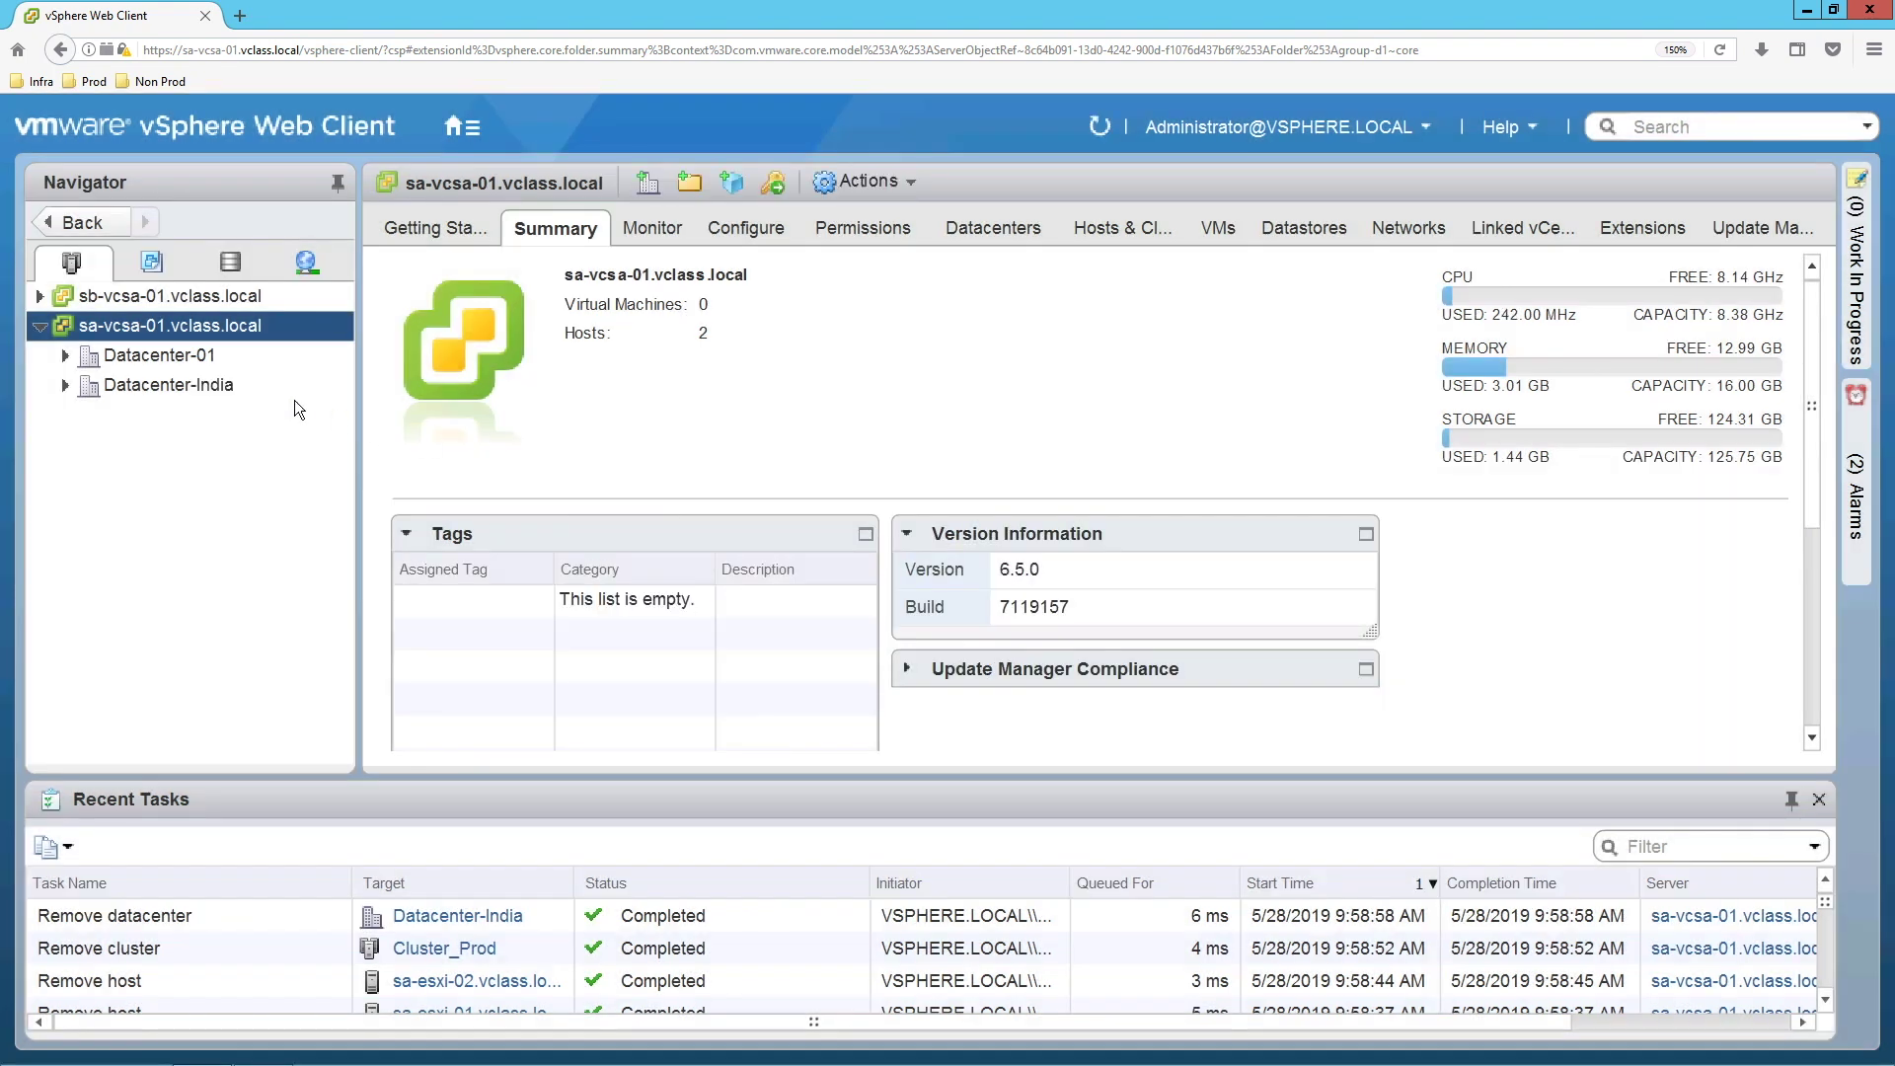
# Create cluster Cluster-Prod in Datacenter-India, fixing the misspelled name, with DRS, HA and vSAN off.
pyautogui.click(193, 388)
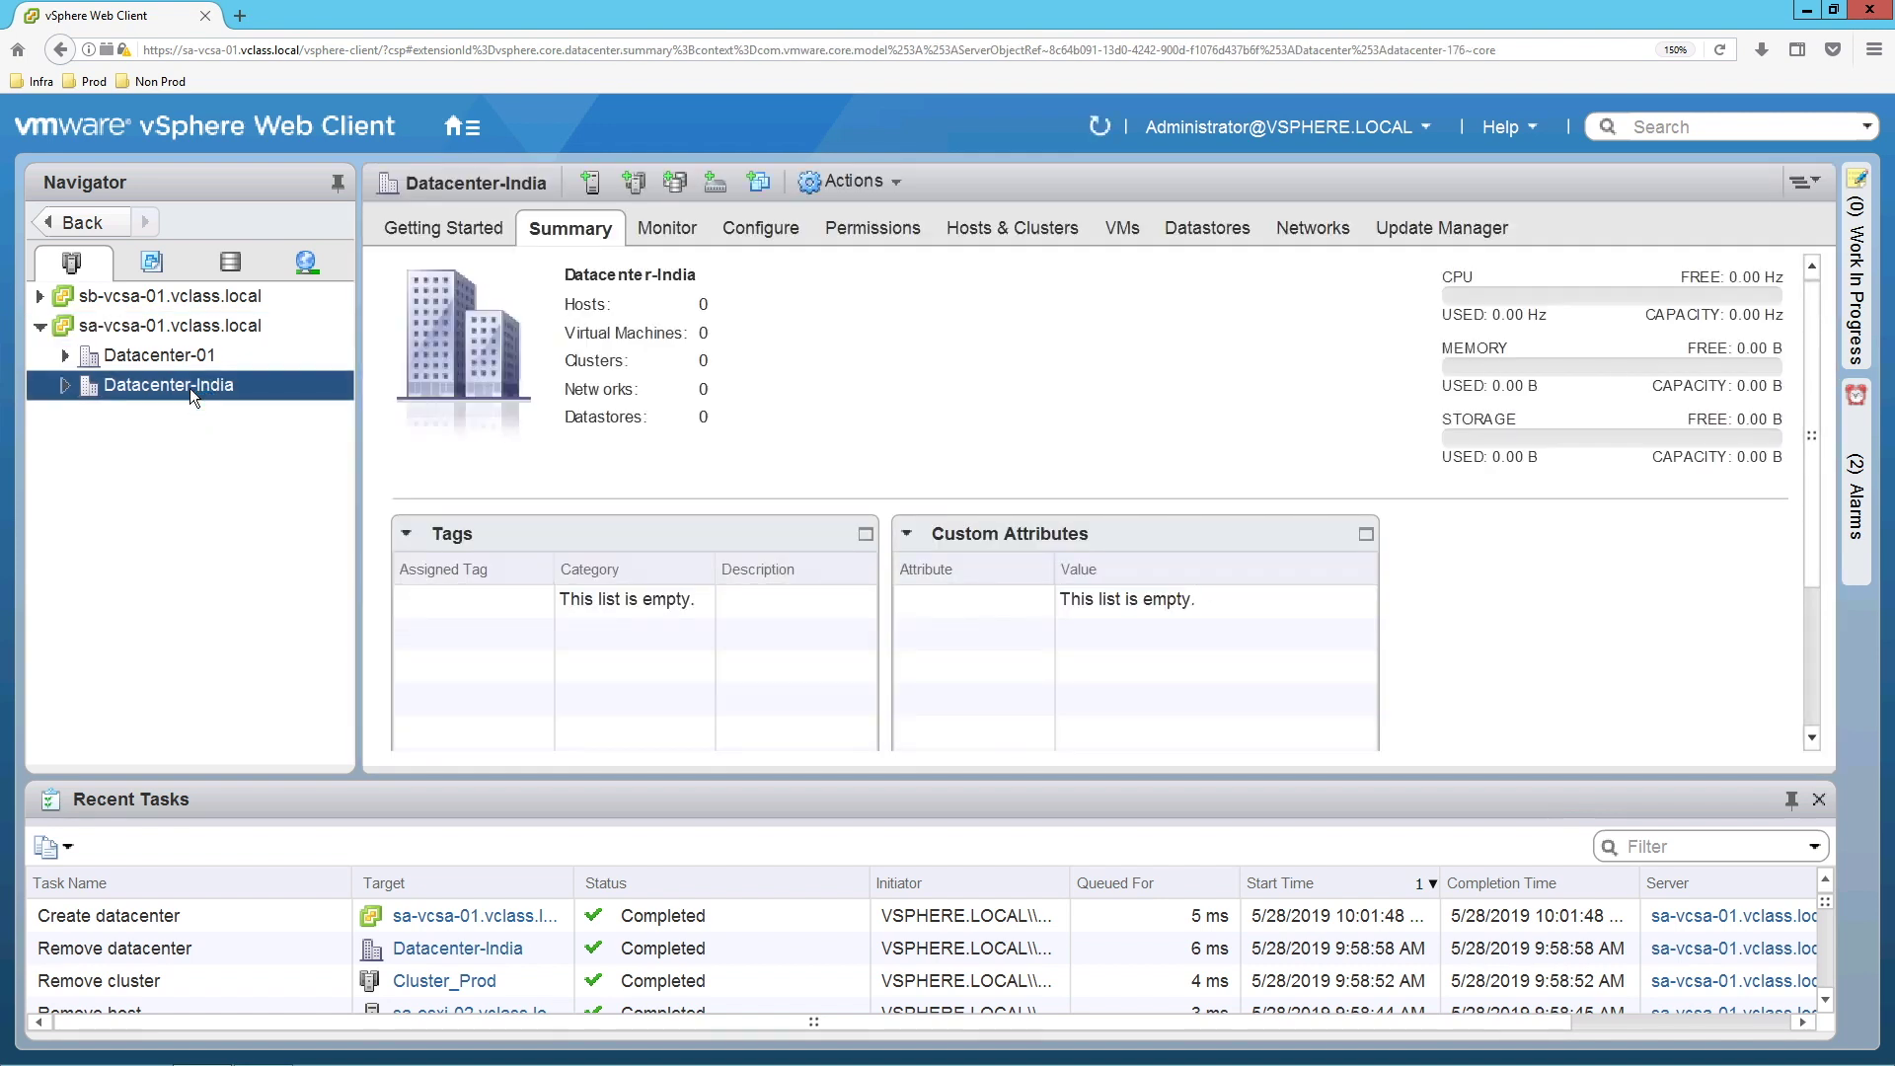
pyautogui.rightClick(189, 388)
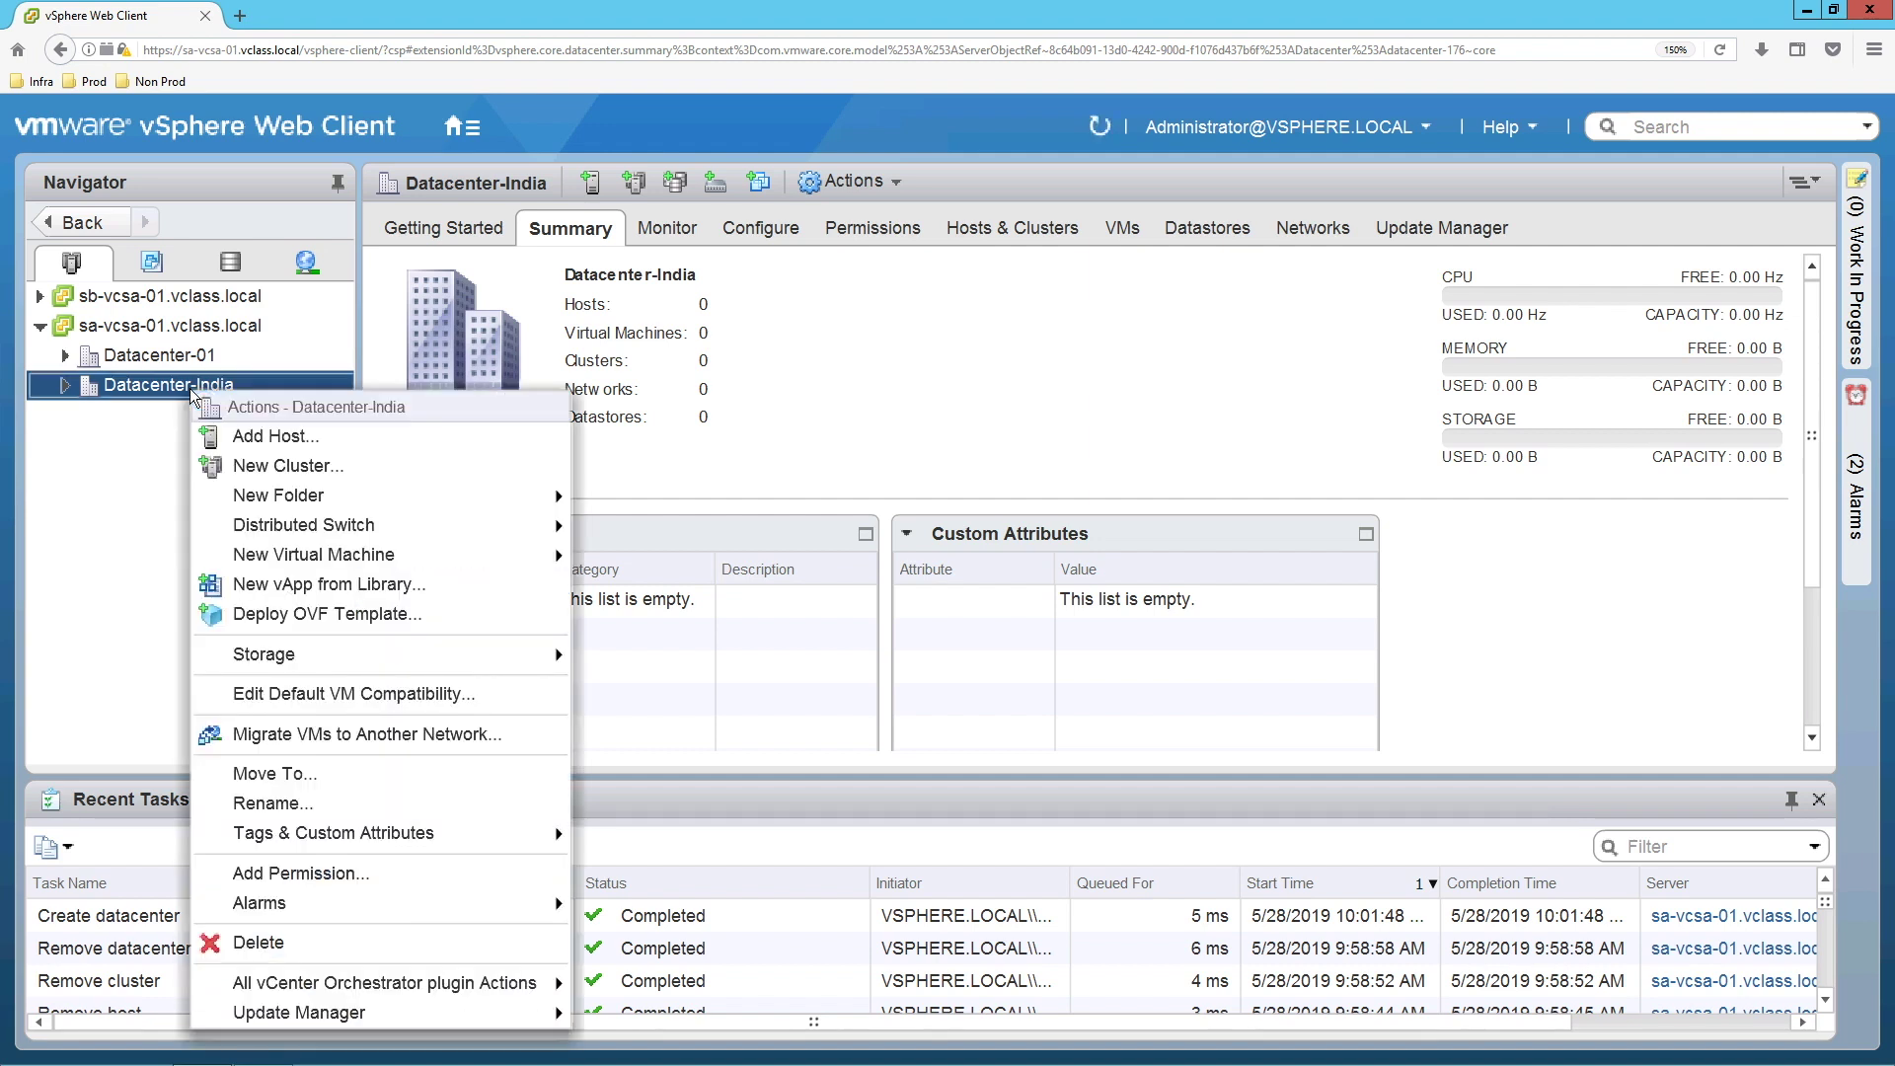
pyautogui.click(295, 470)
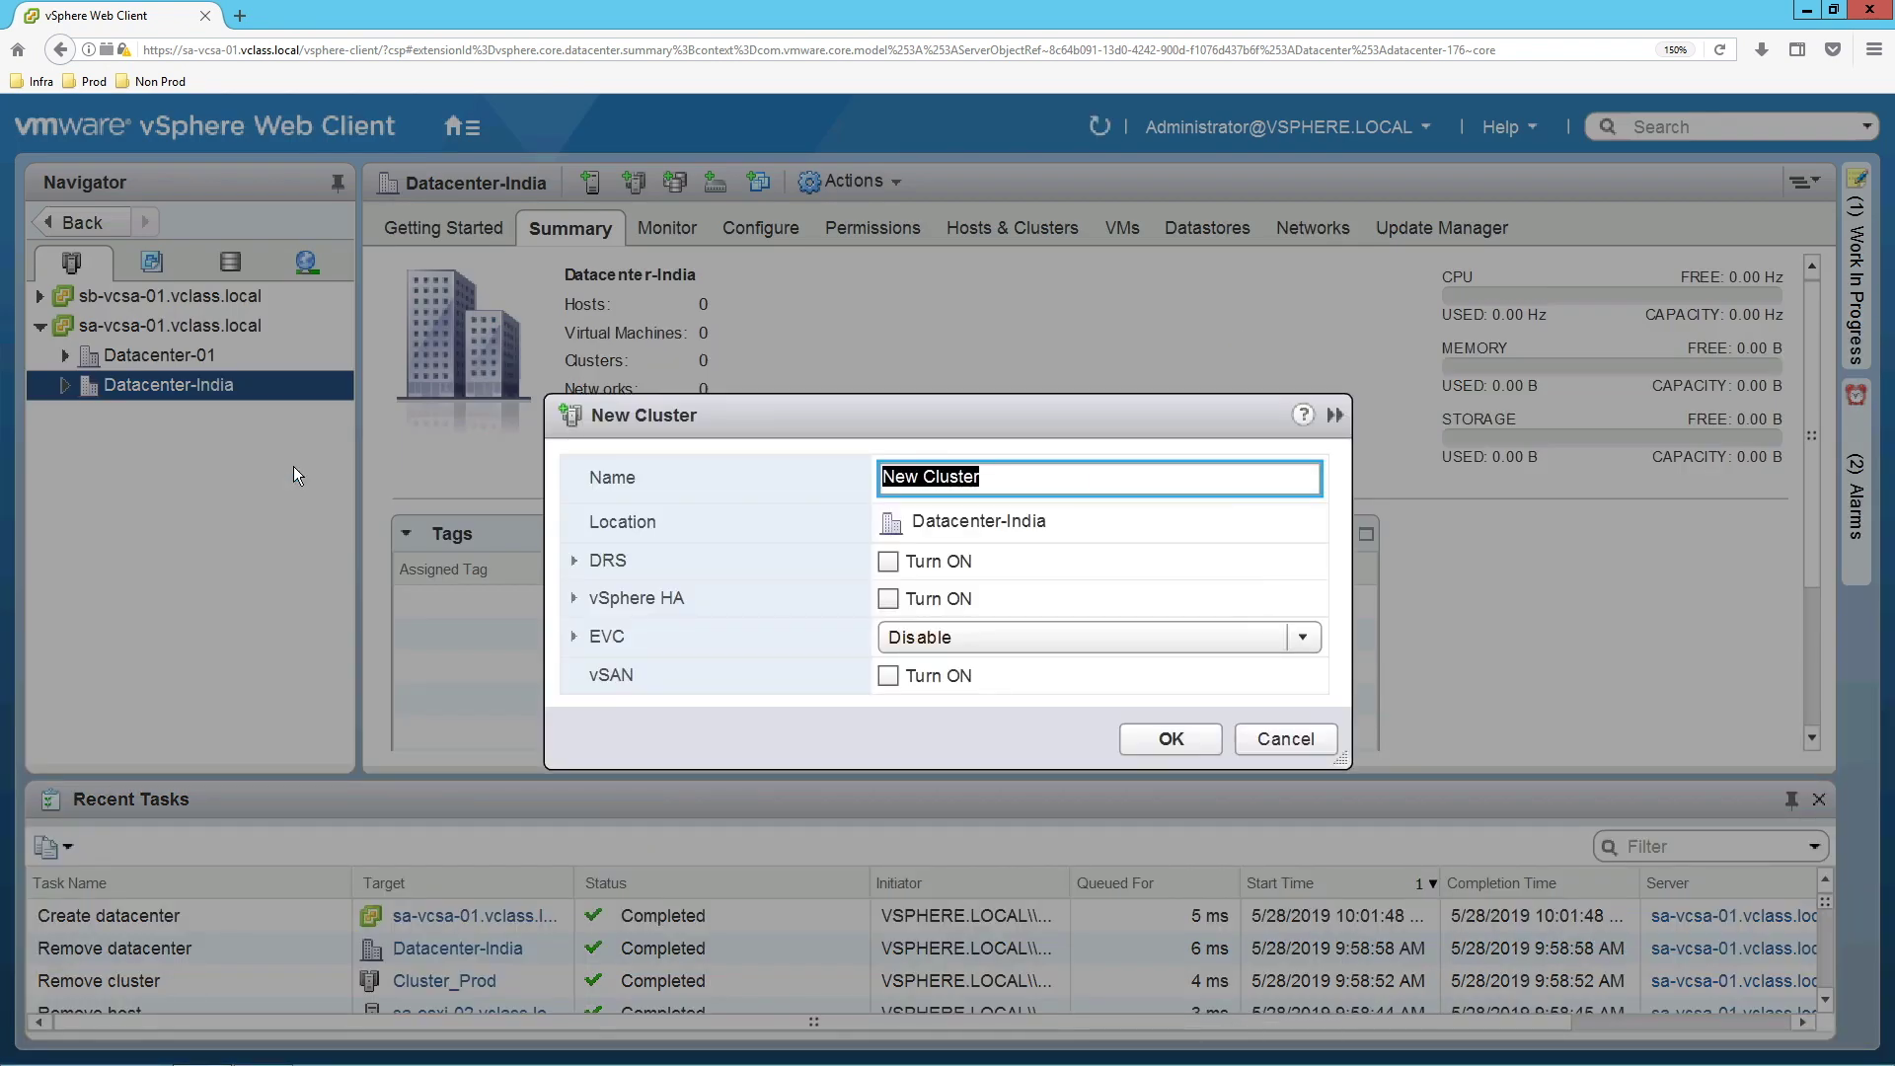
pyautogui.write('CLuster-')
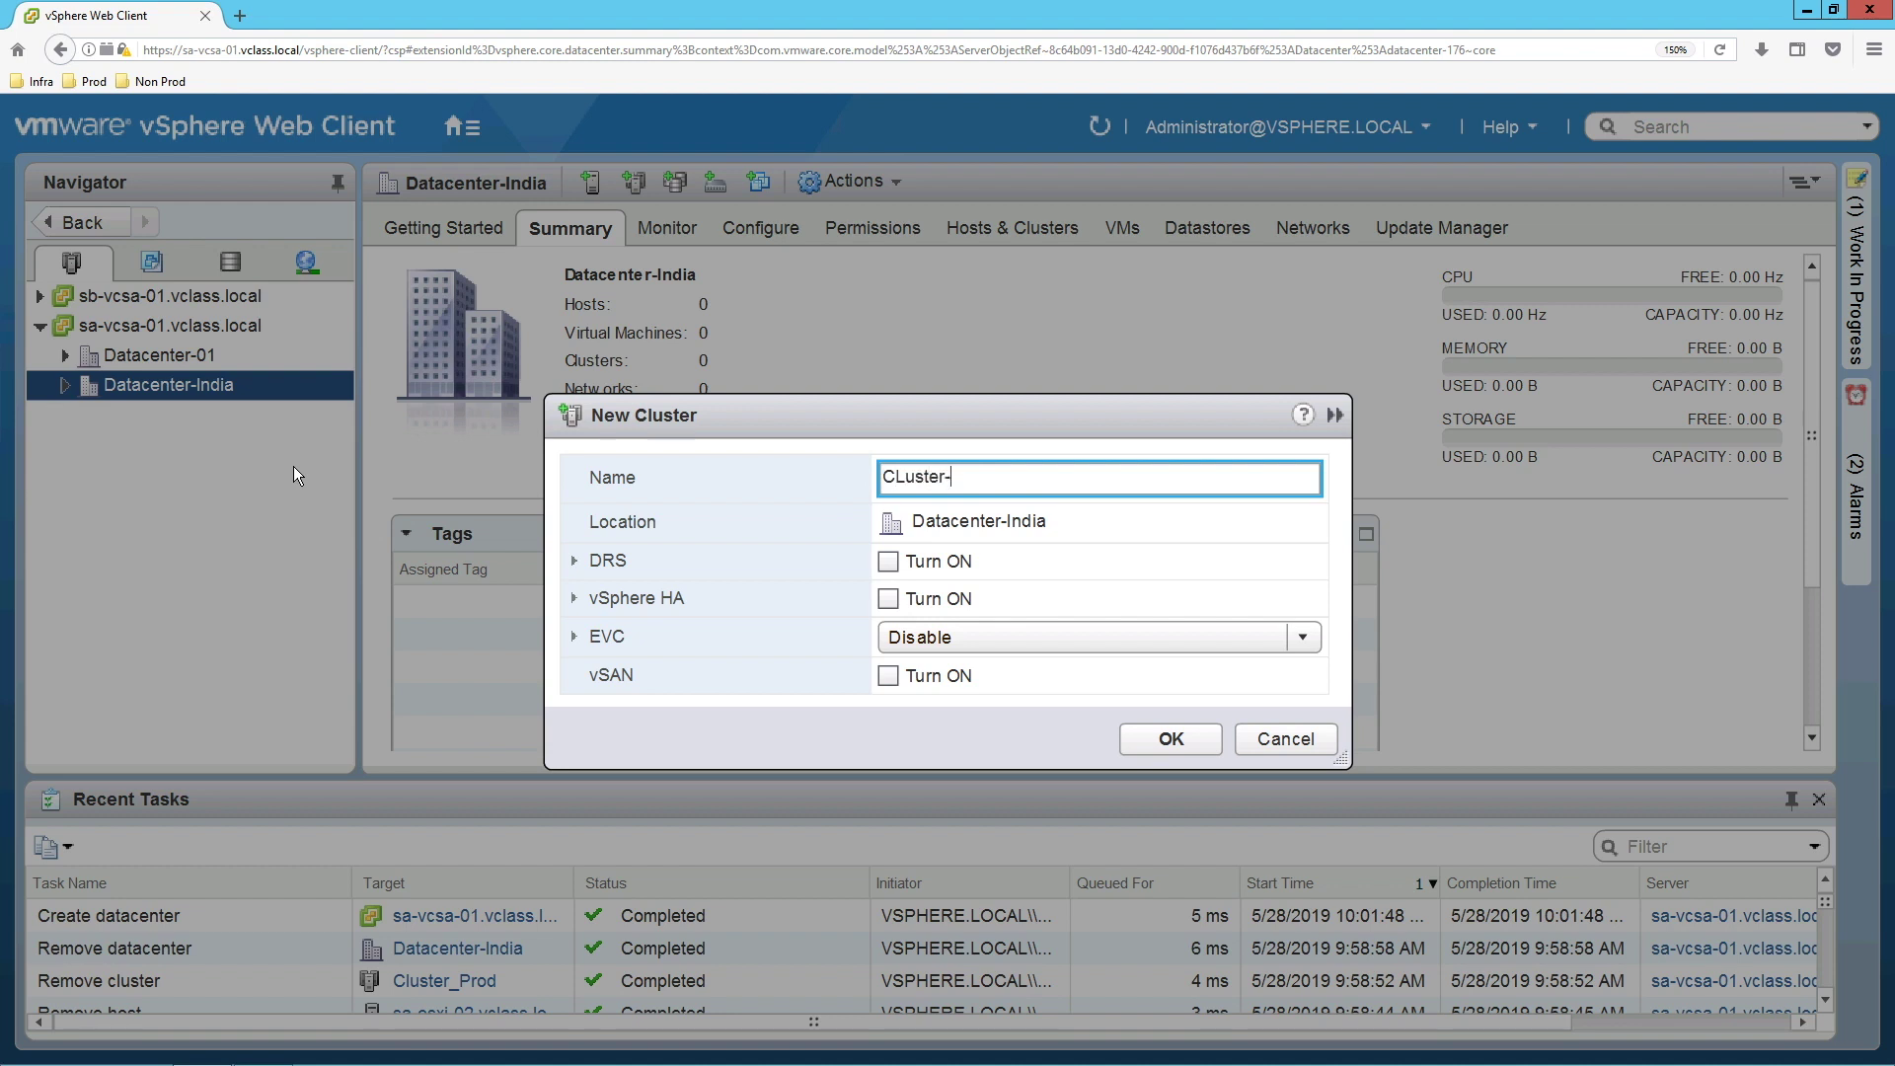
pyautogui.write('Prod')
pyautogui.hotkey('ctrl', 'a')
pyautogui.write('Clustter-Prod')
pyautogui.hotkey('ctrl', 'a')
pyautogui.write('Cluster-Prod')
pyautogui.click(1144, 742)
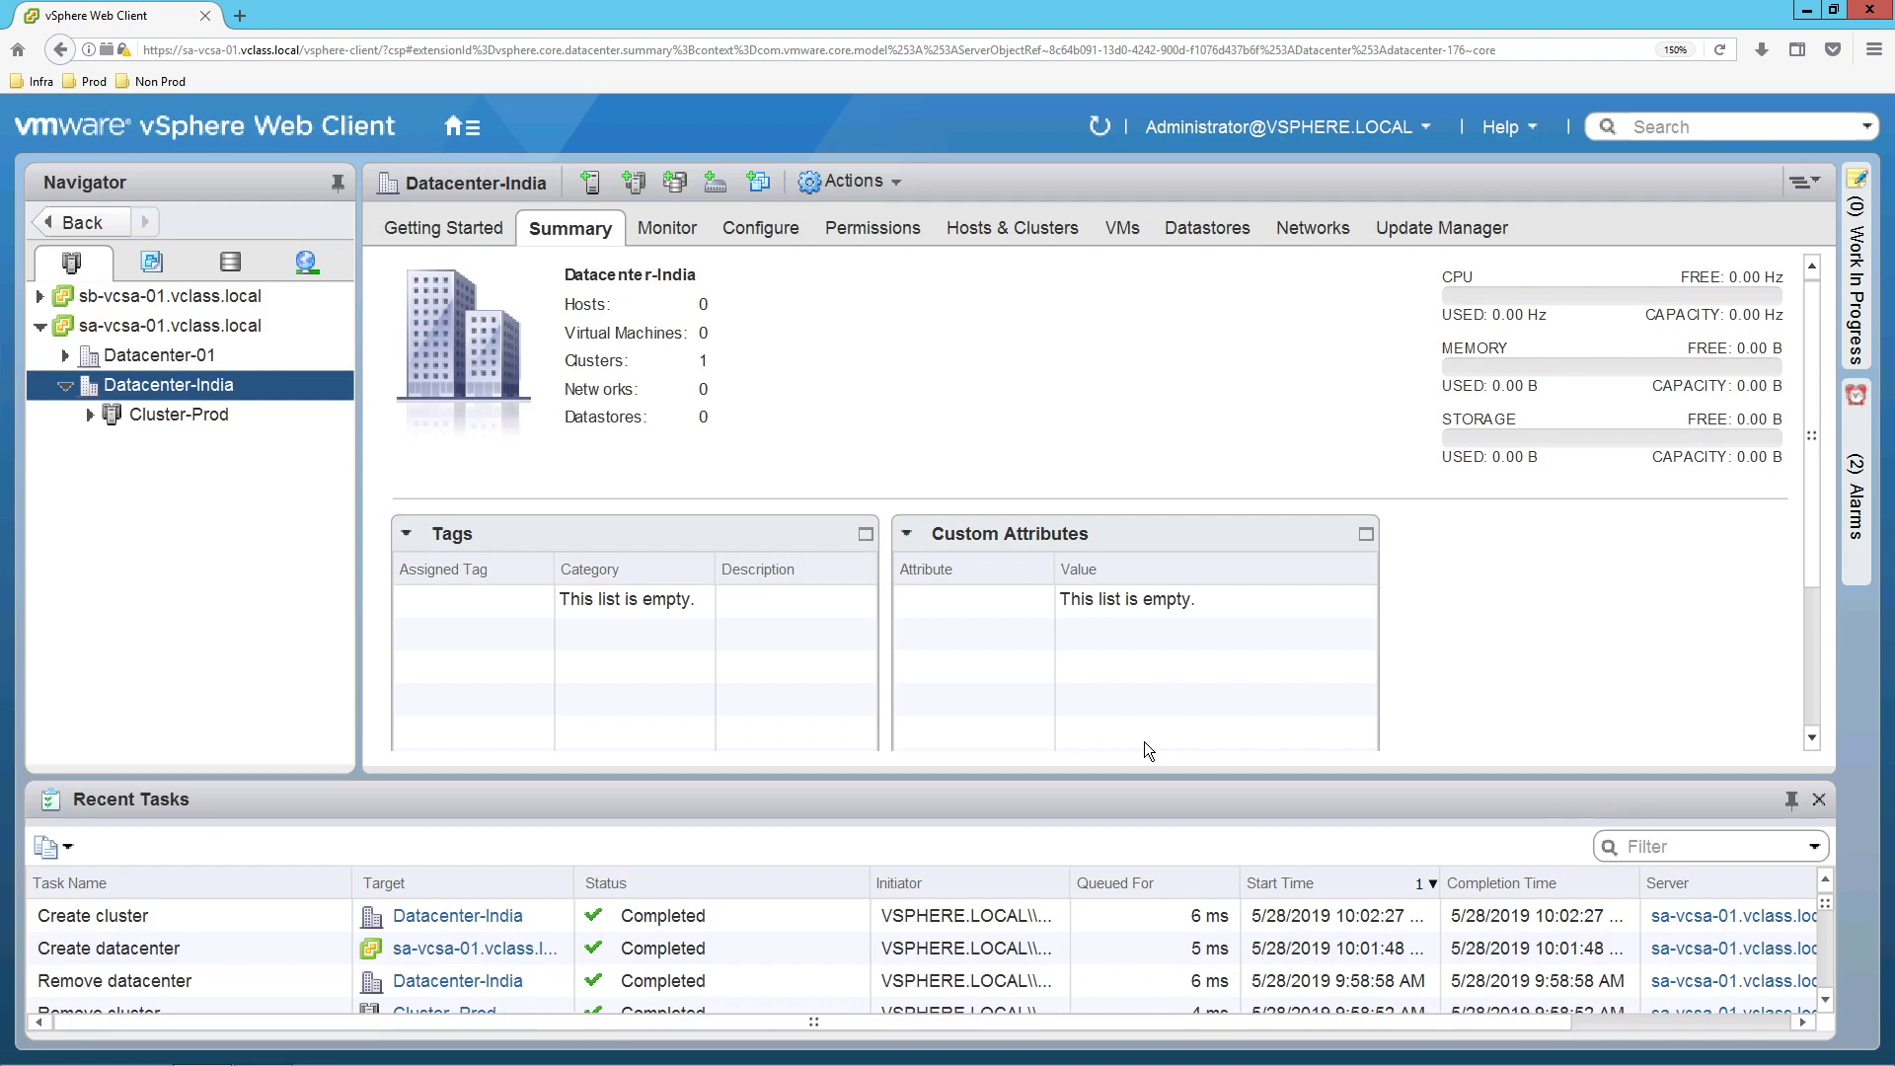
# Start adding host sa-esxi-01 to Cluster-Prod using the root account credentials.
pyautogui.click(191, 422)
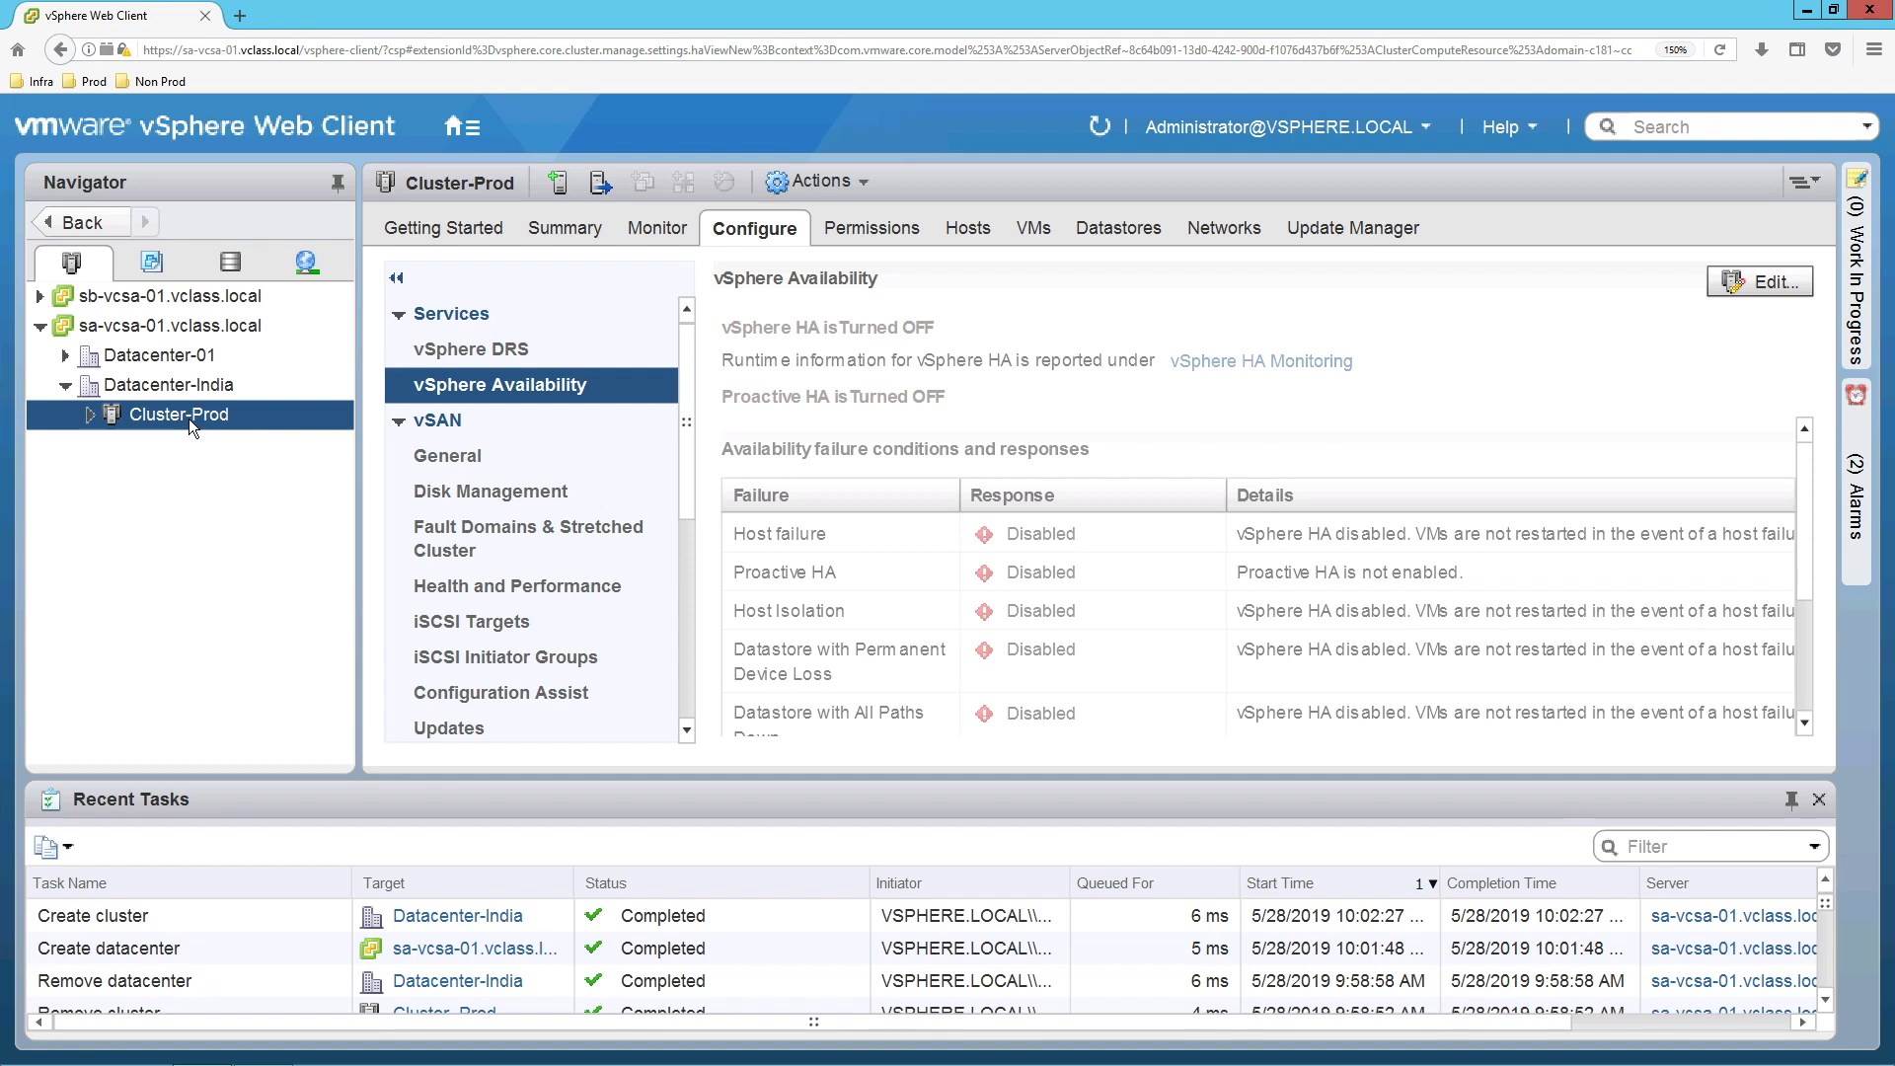
pyautogui.rightClick(189, 421)
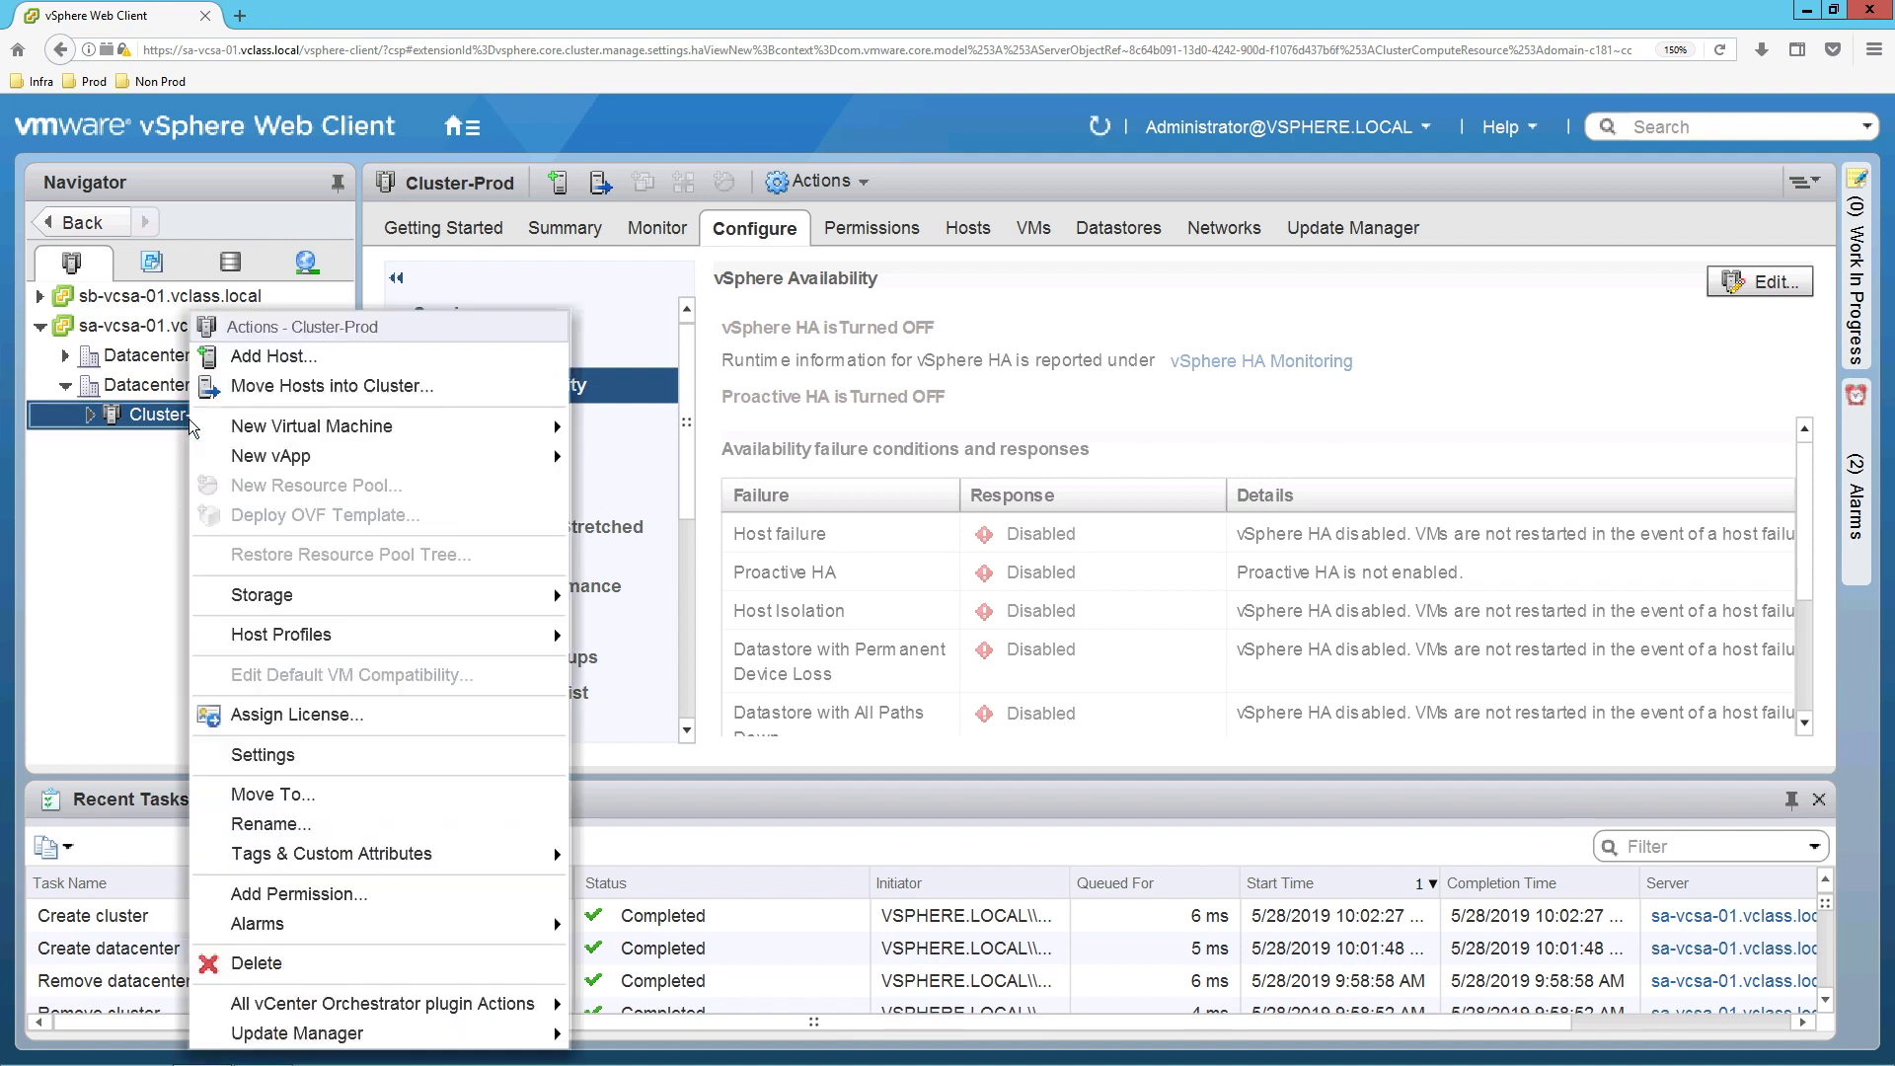
pyautogui.click(299, 353)
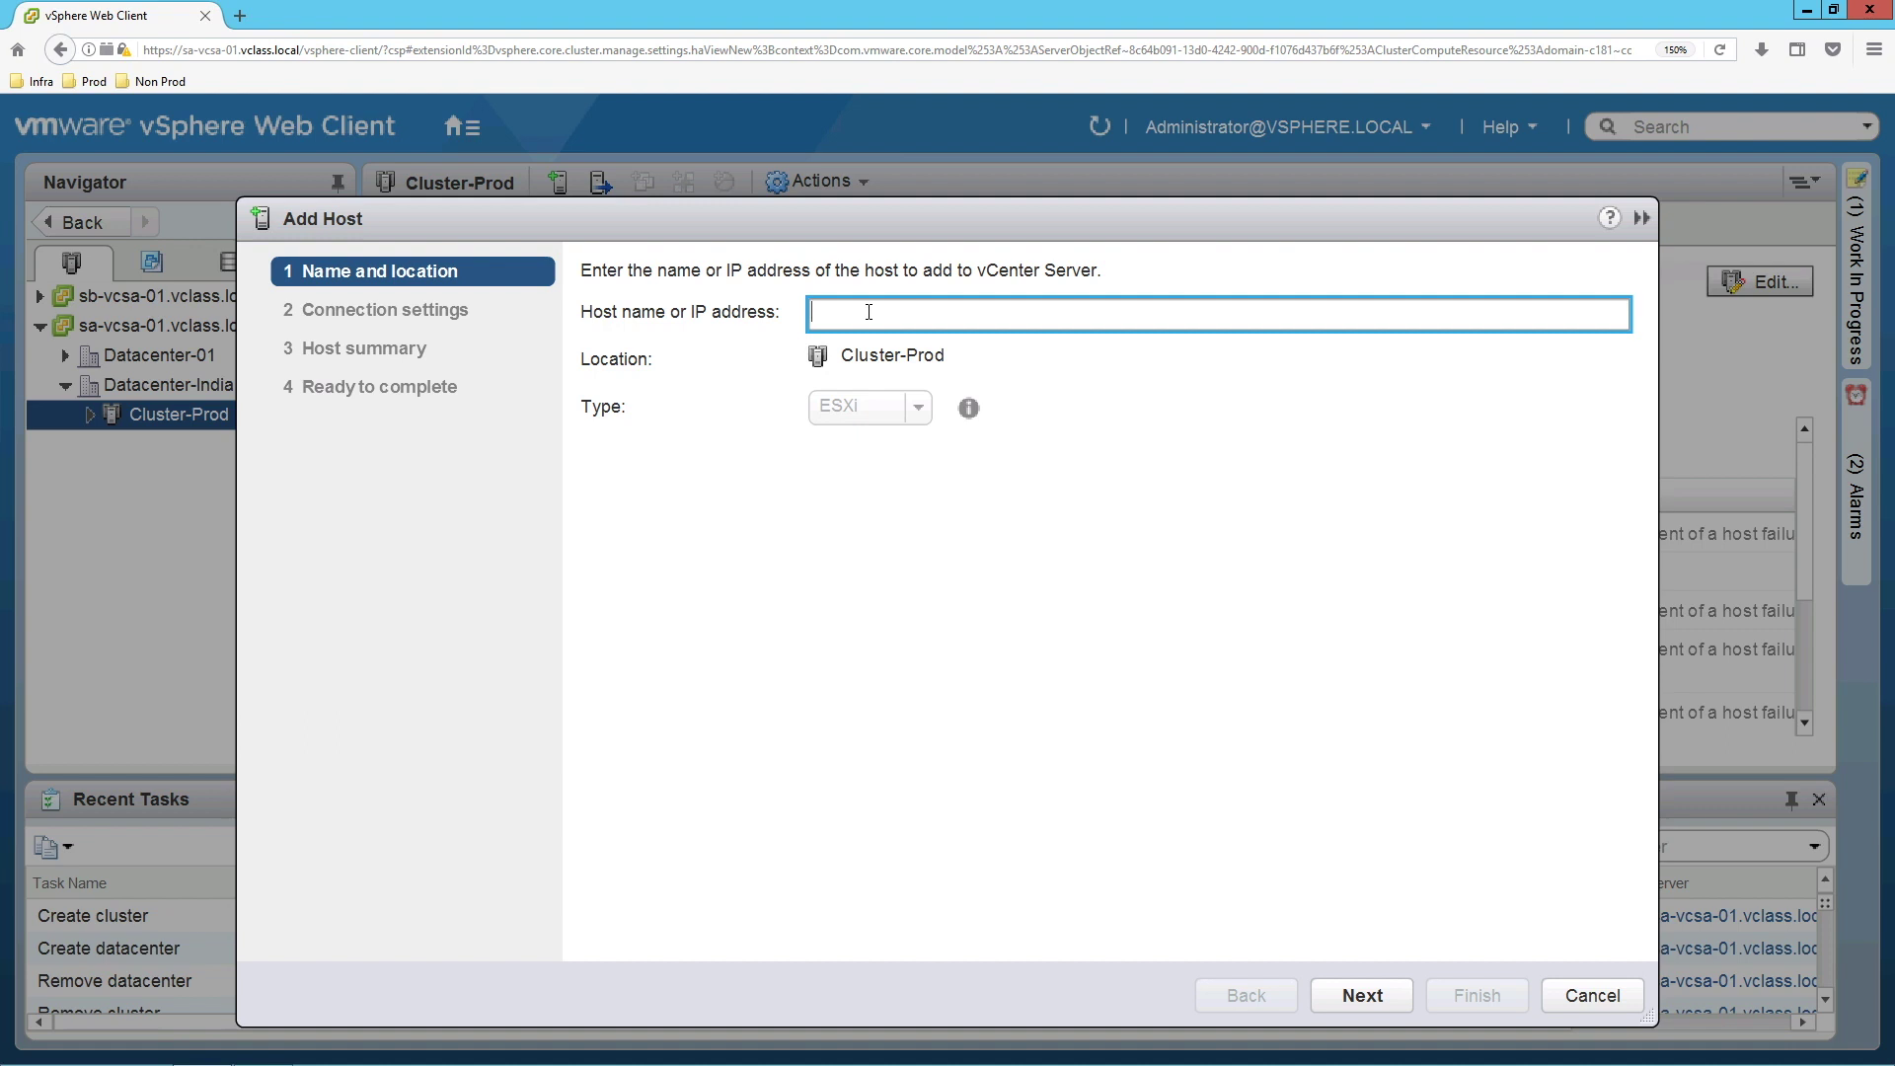
pyautogui.write('sa-esxi-01')
pyautogui.click(1362, 994)
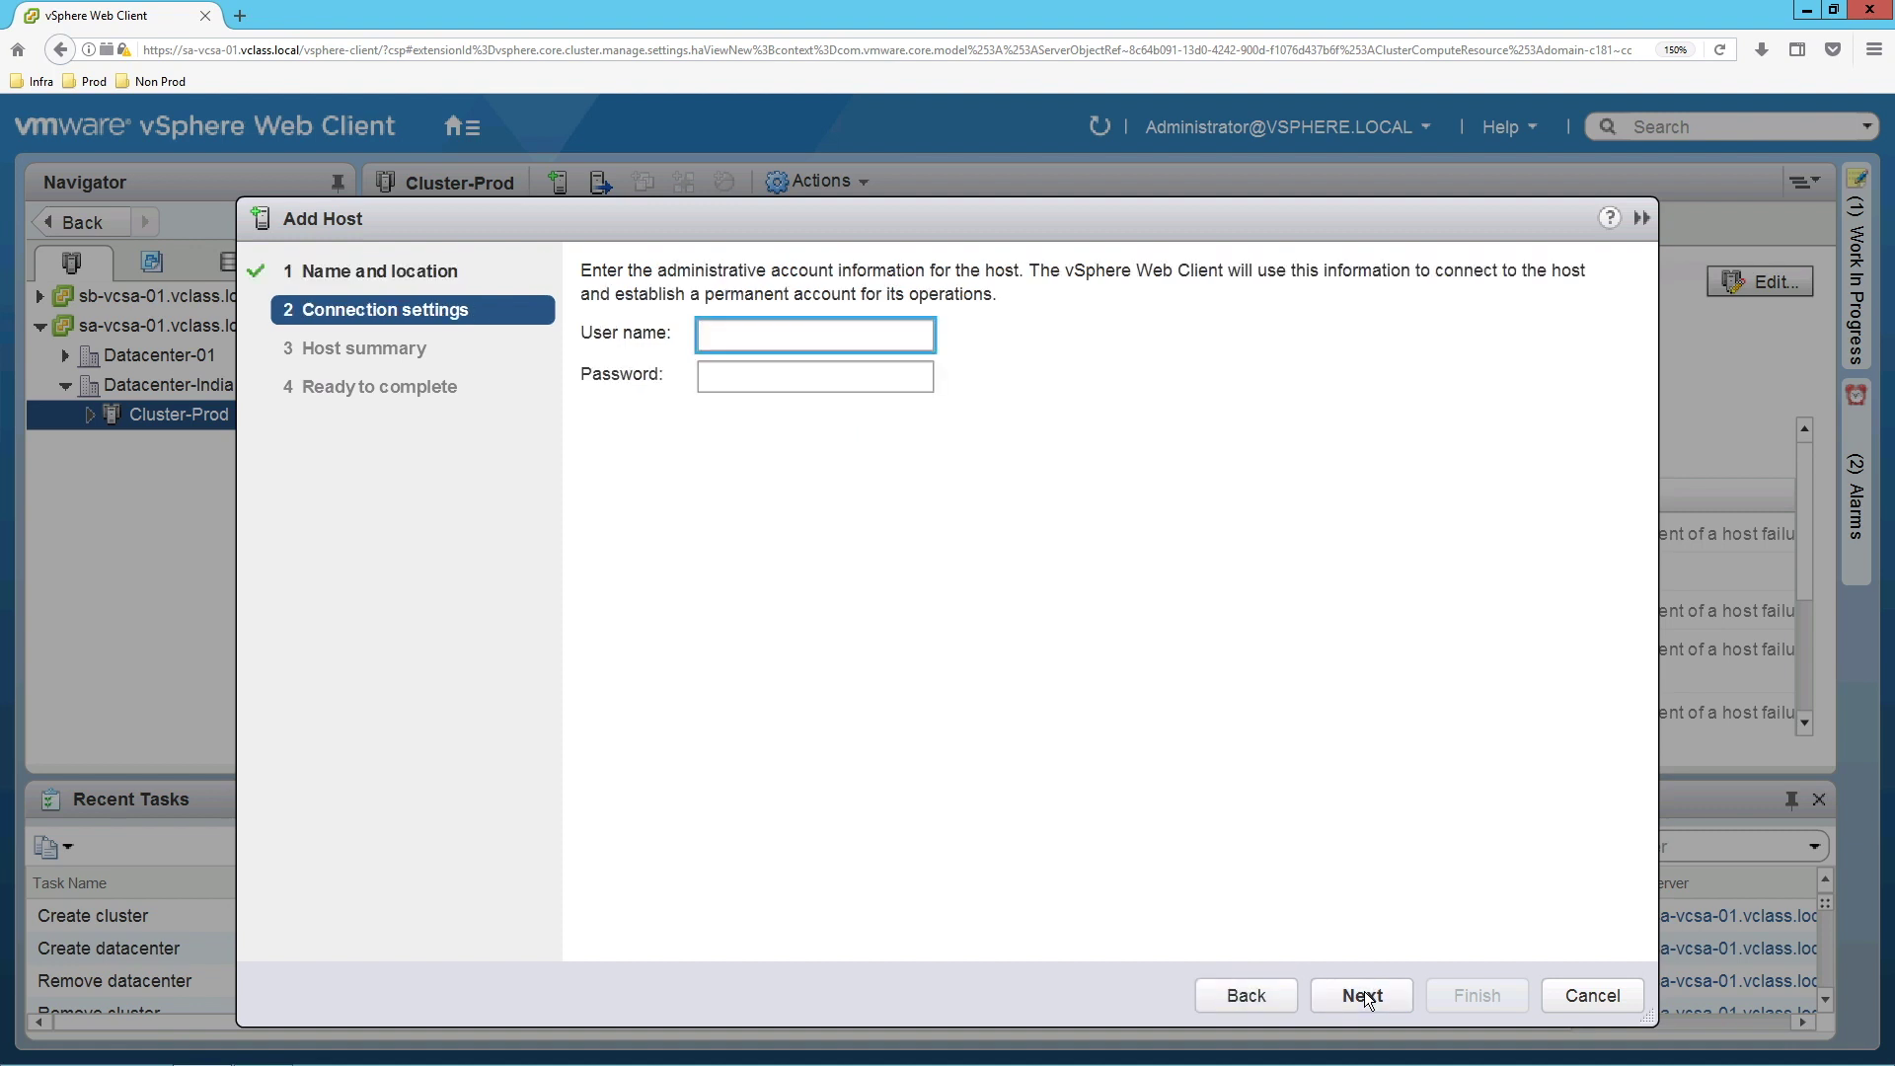
pyautogui.write('root')
pyautogui.press('Tab')
pyautogui.write('VMware1!')
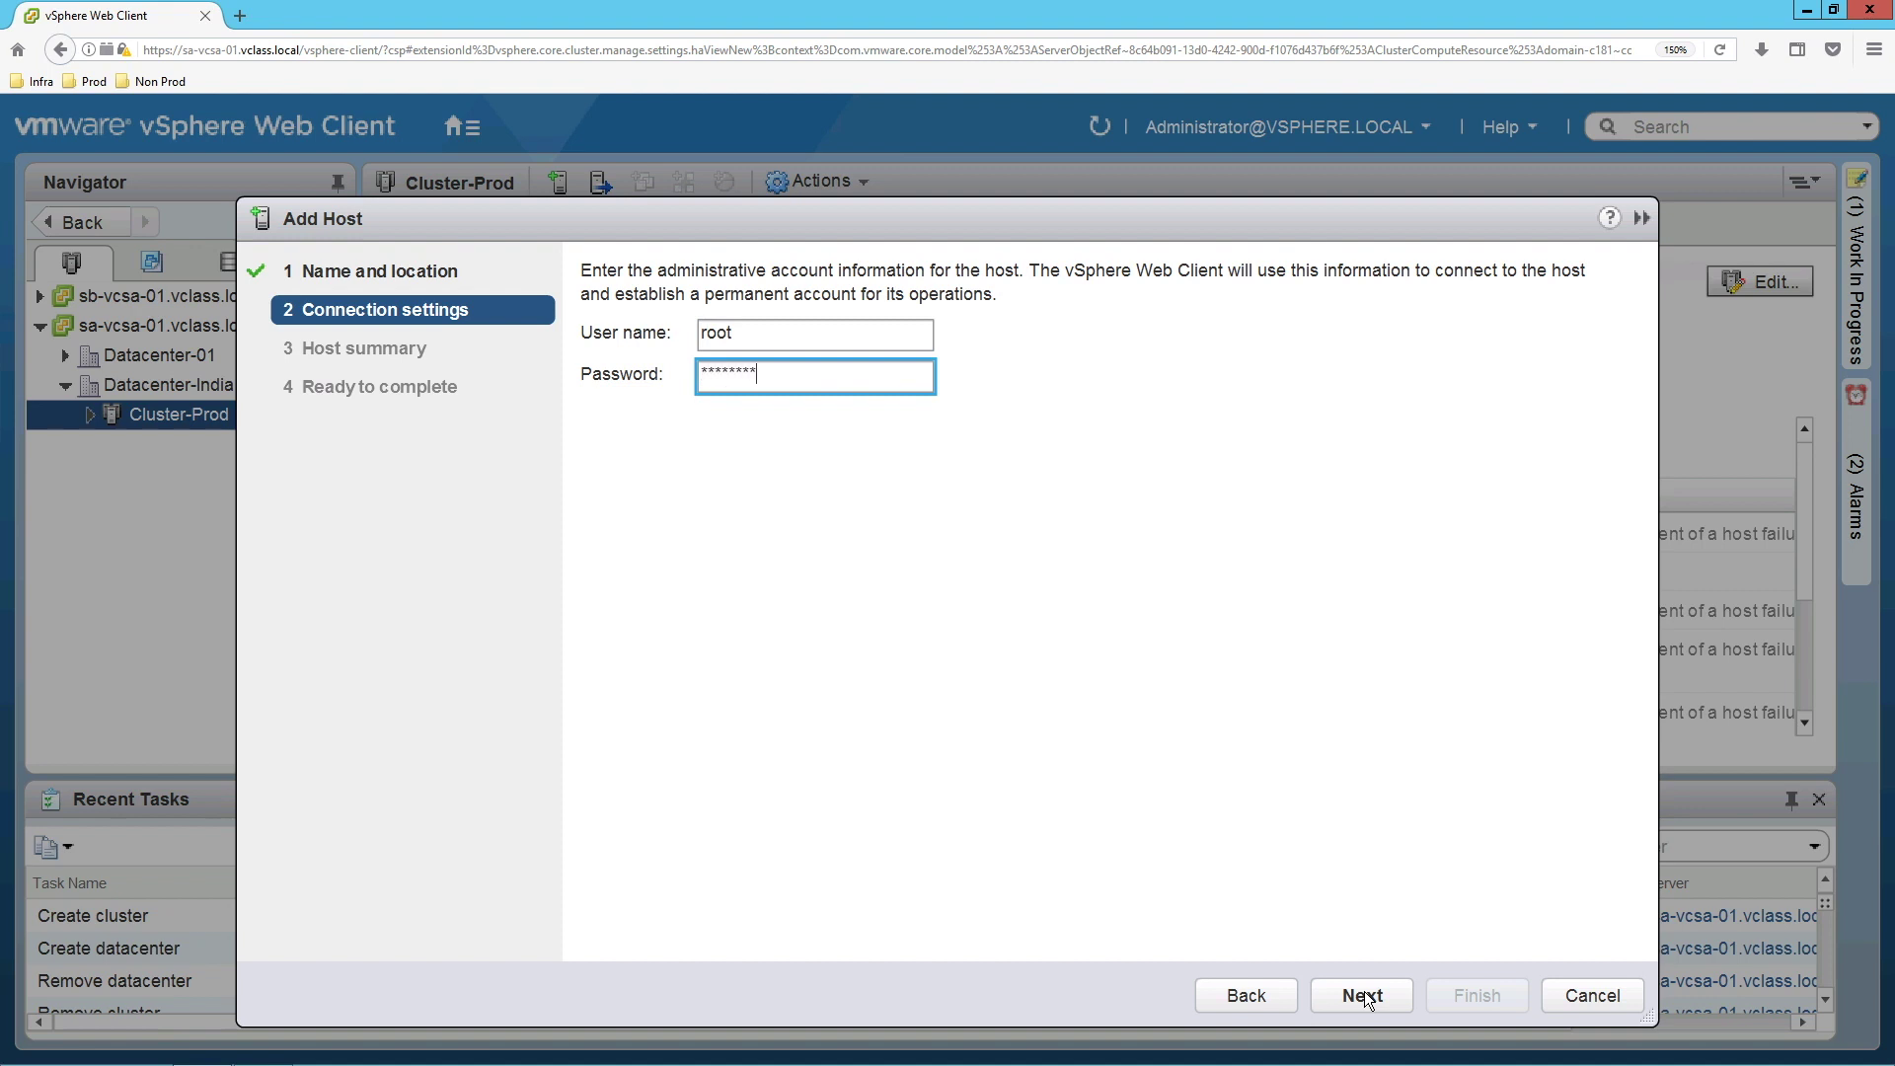
pyautogui.click(1364, 991)
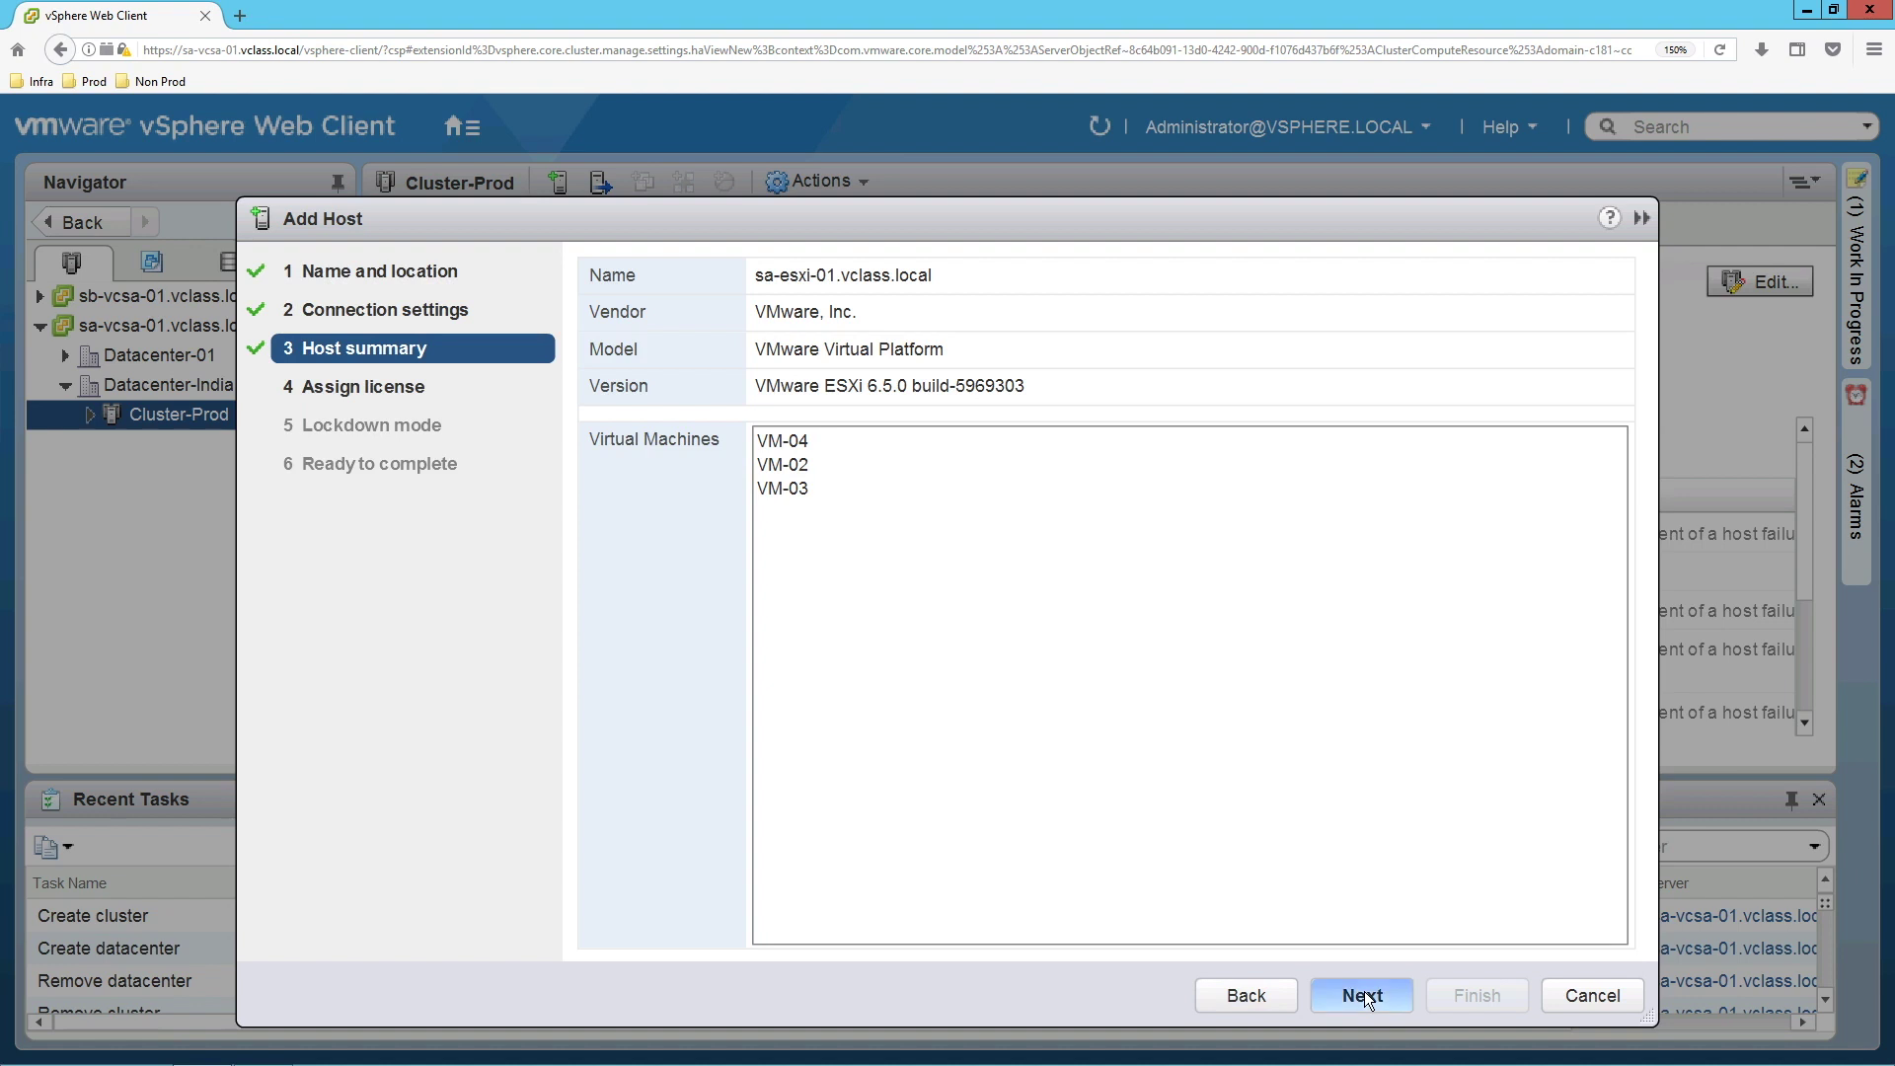
# Accept the host summary and license, leave lockdown mode disabled, and finish adding the host.
pyautogui.click(1364, 991)
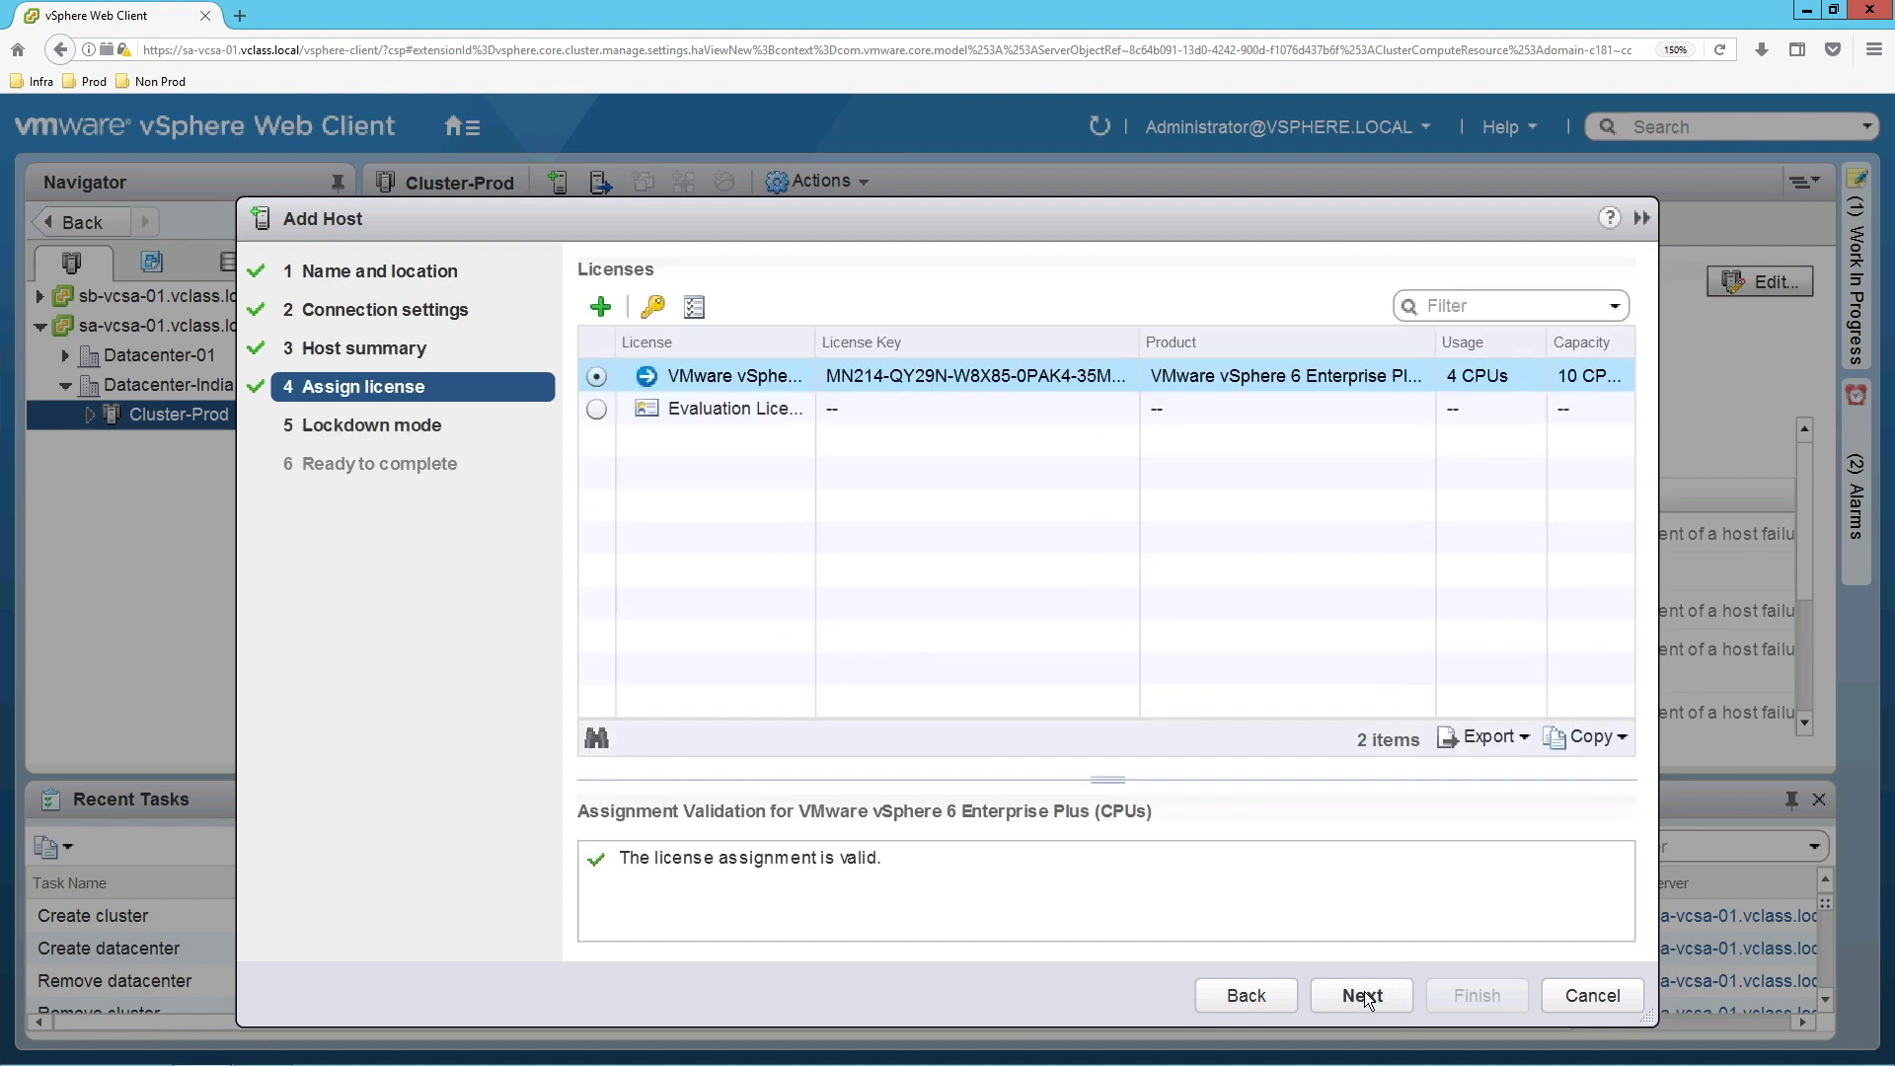
pyautogui.click(1364, 991)
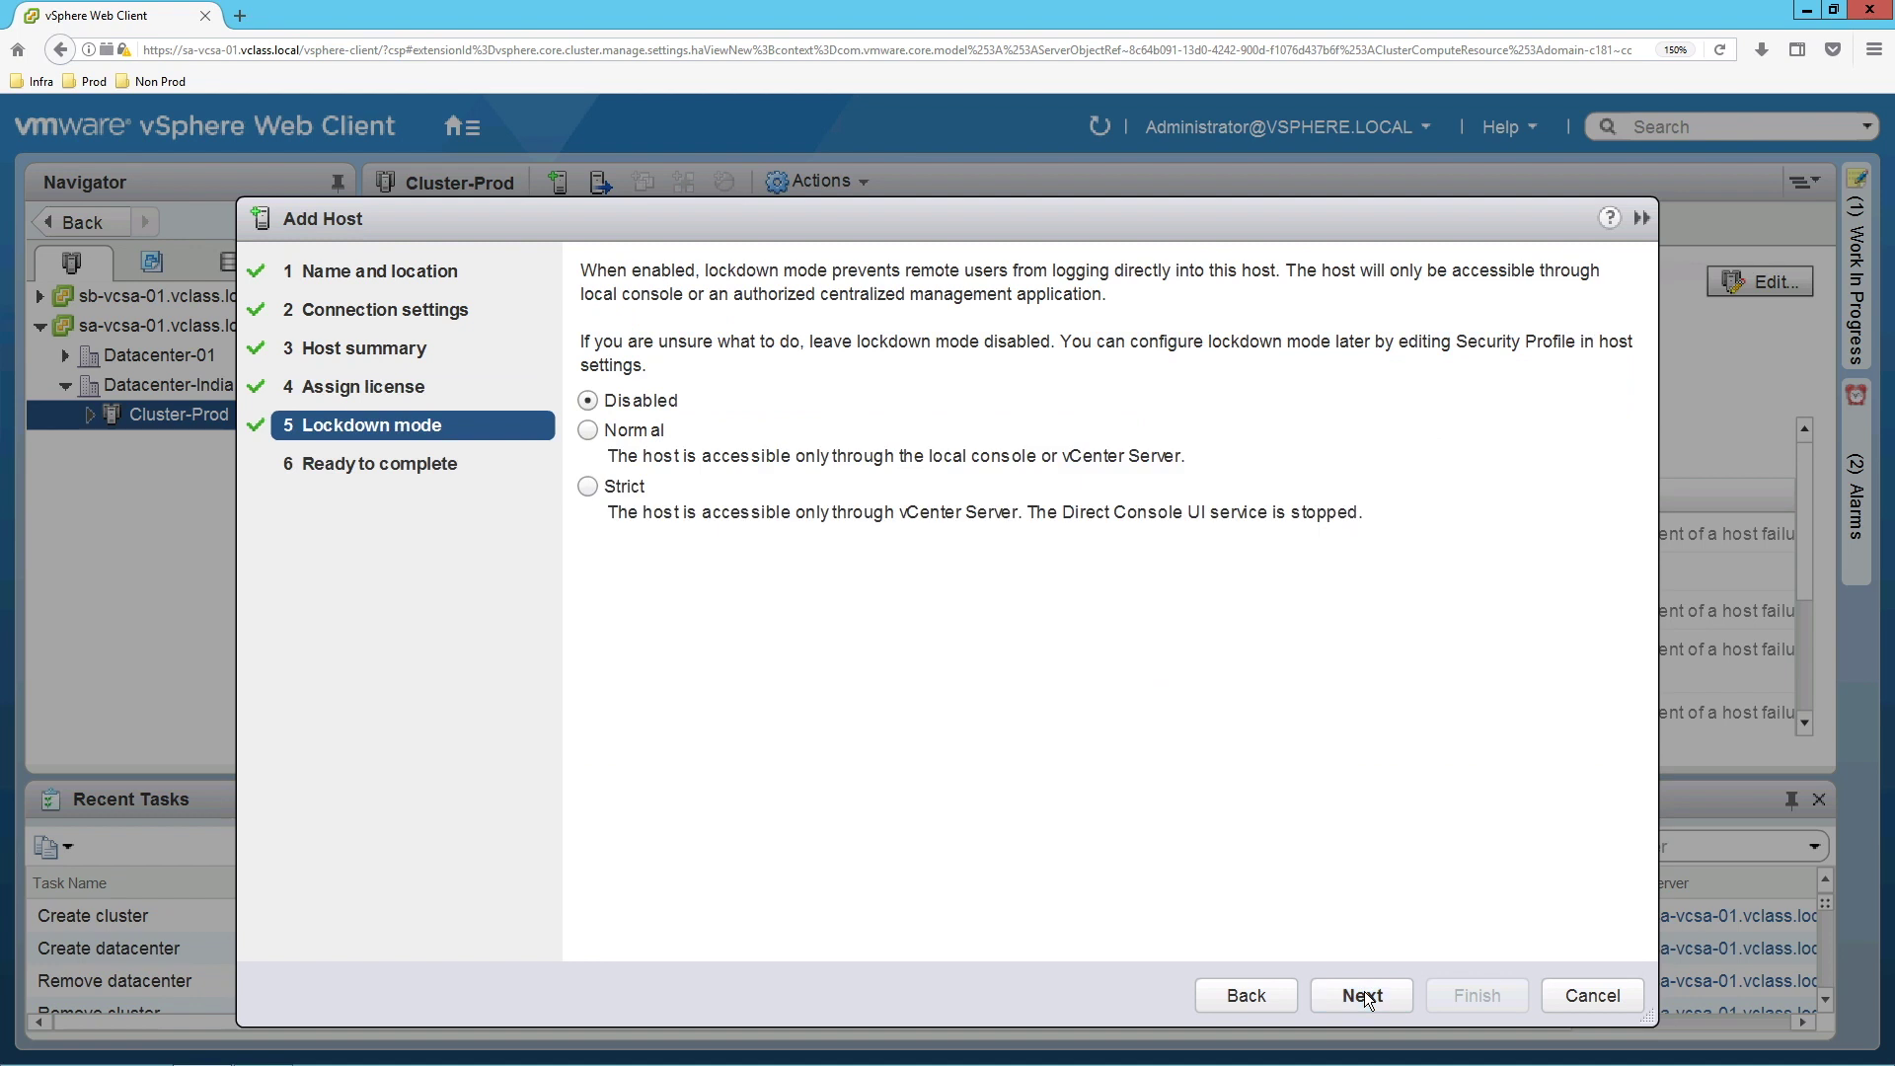
pyautogui.click(1364, 991)
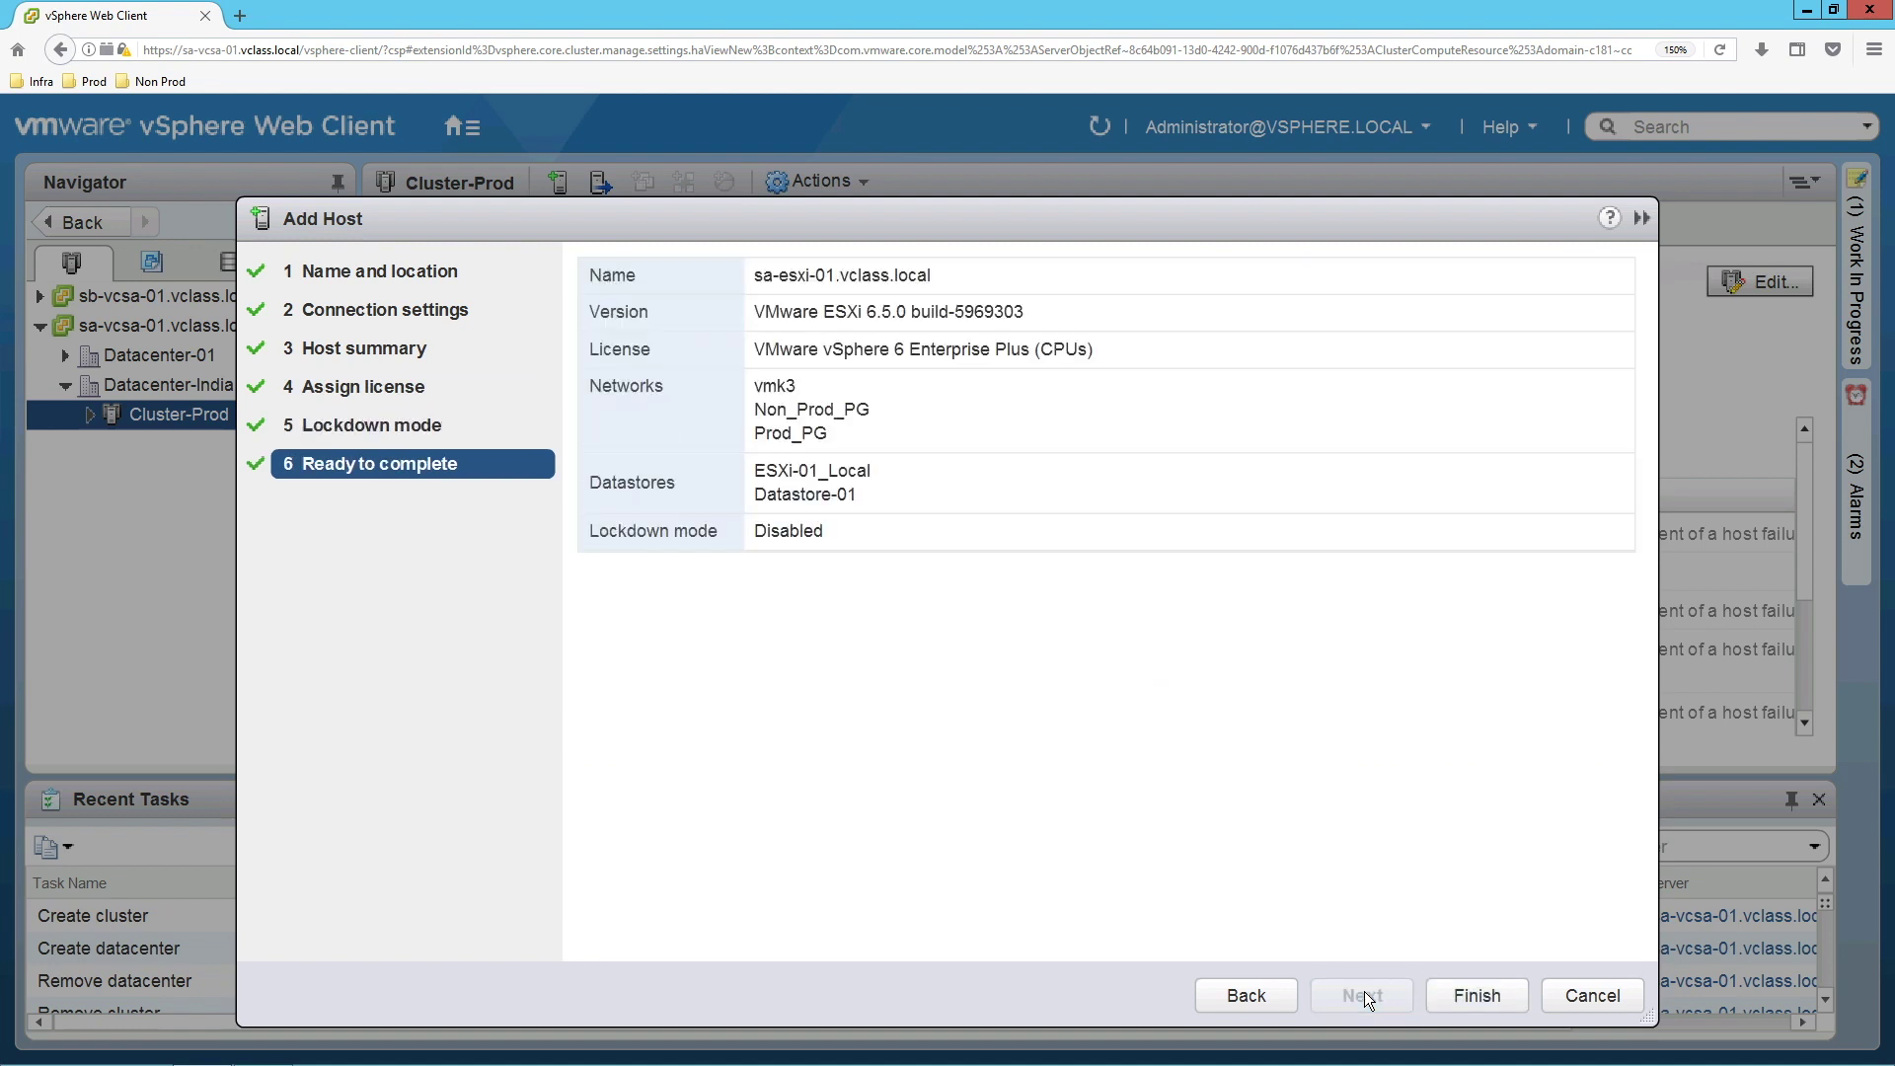
pyautogui.click(1500, 1005)
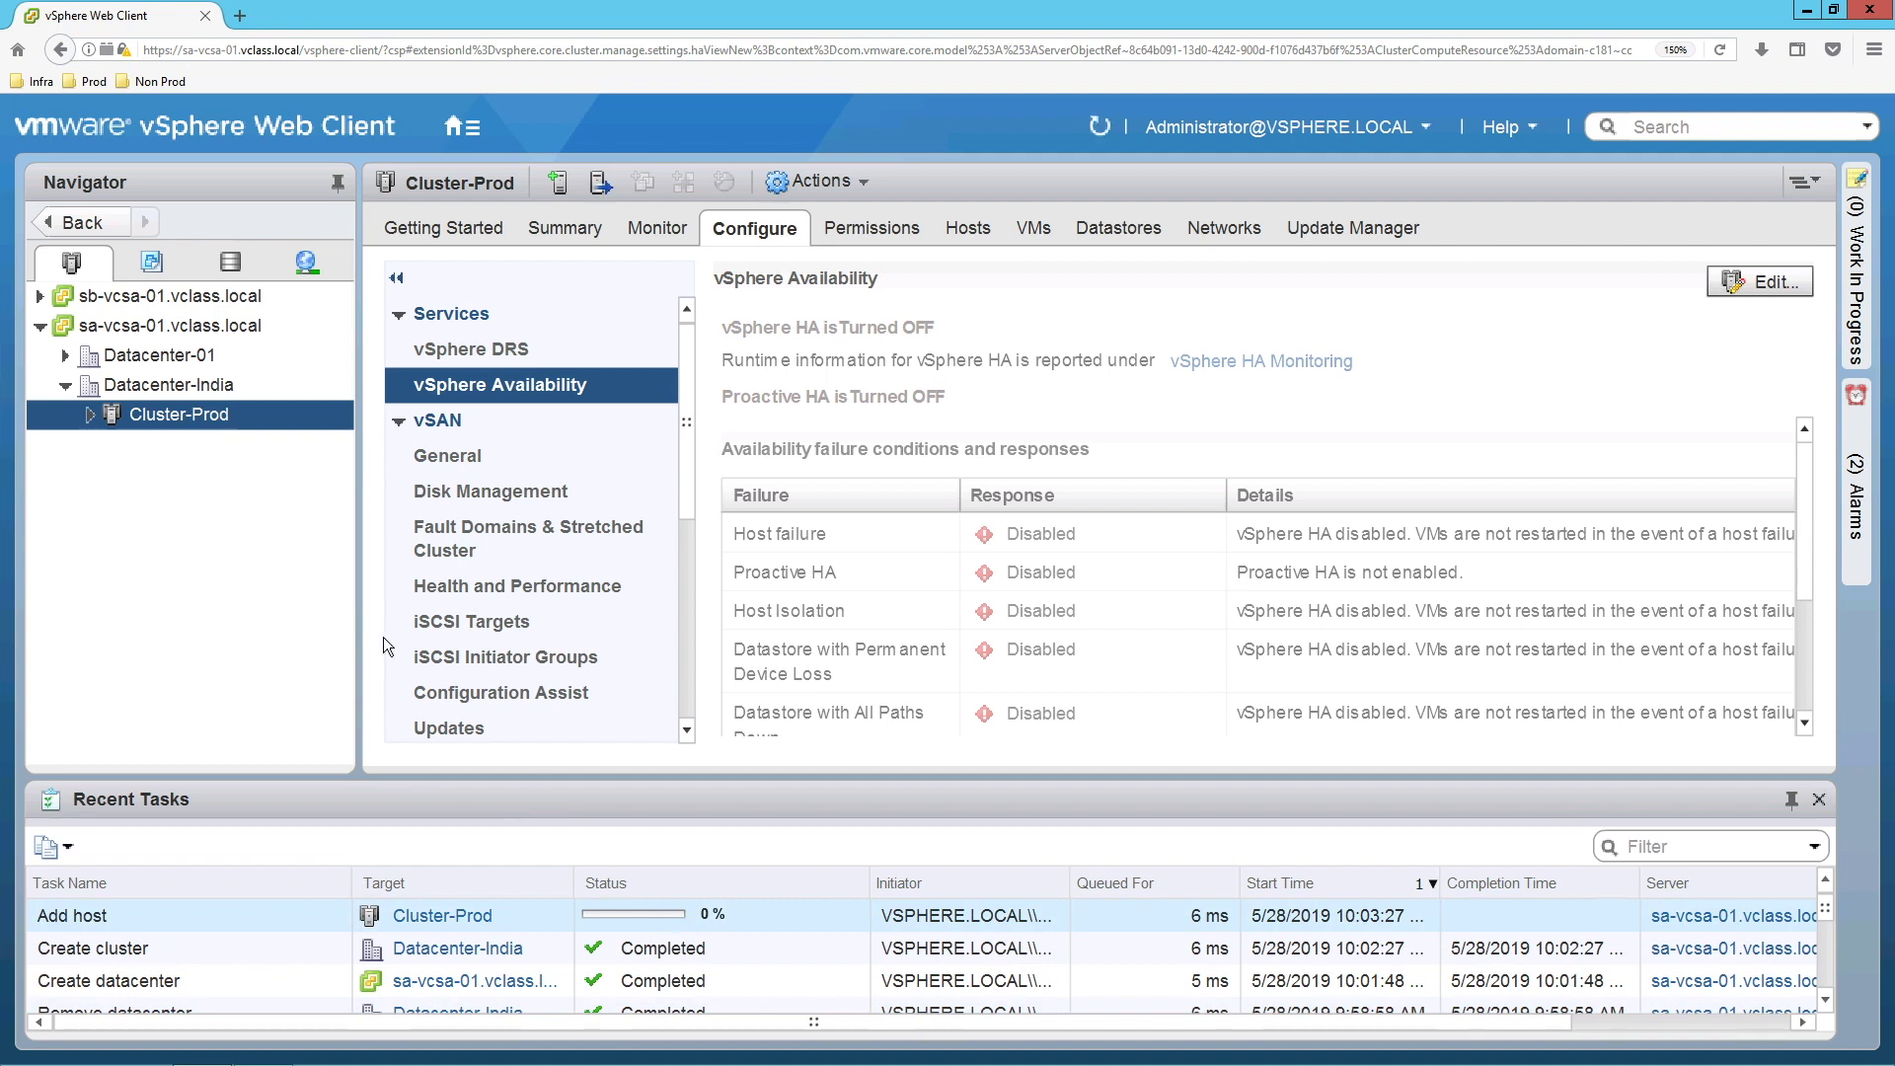
pyautogui.rightClick(160, 422)
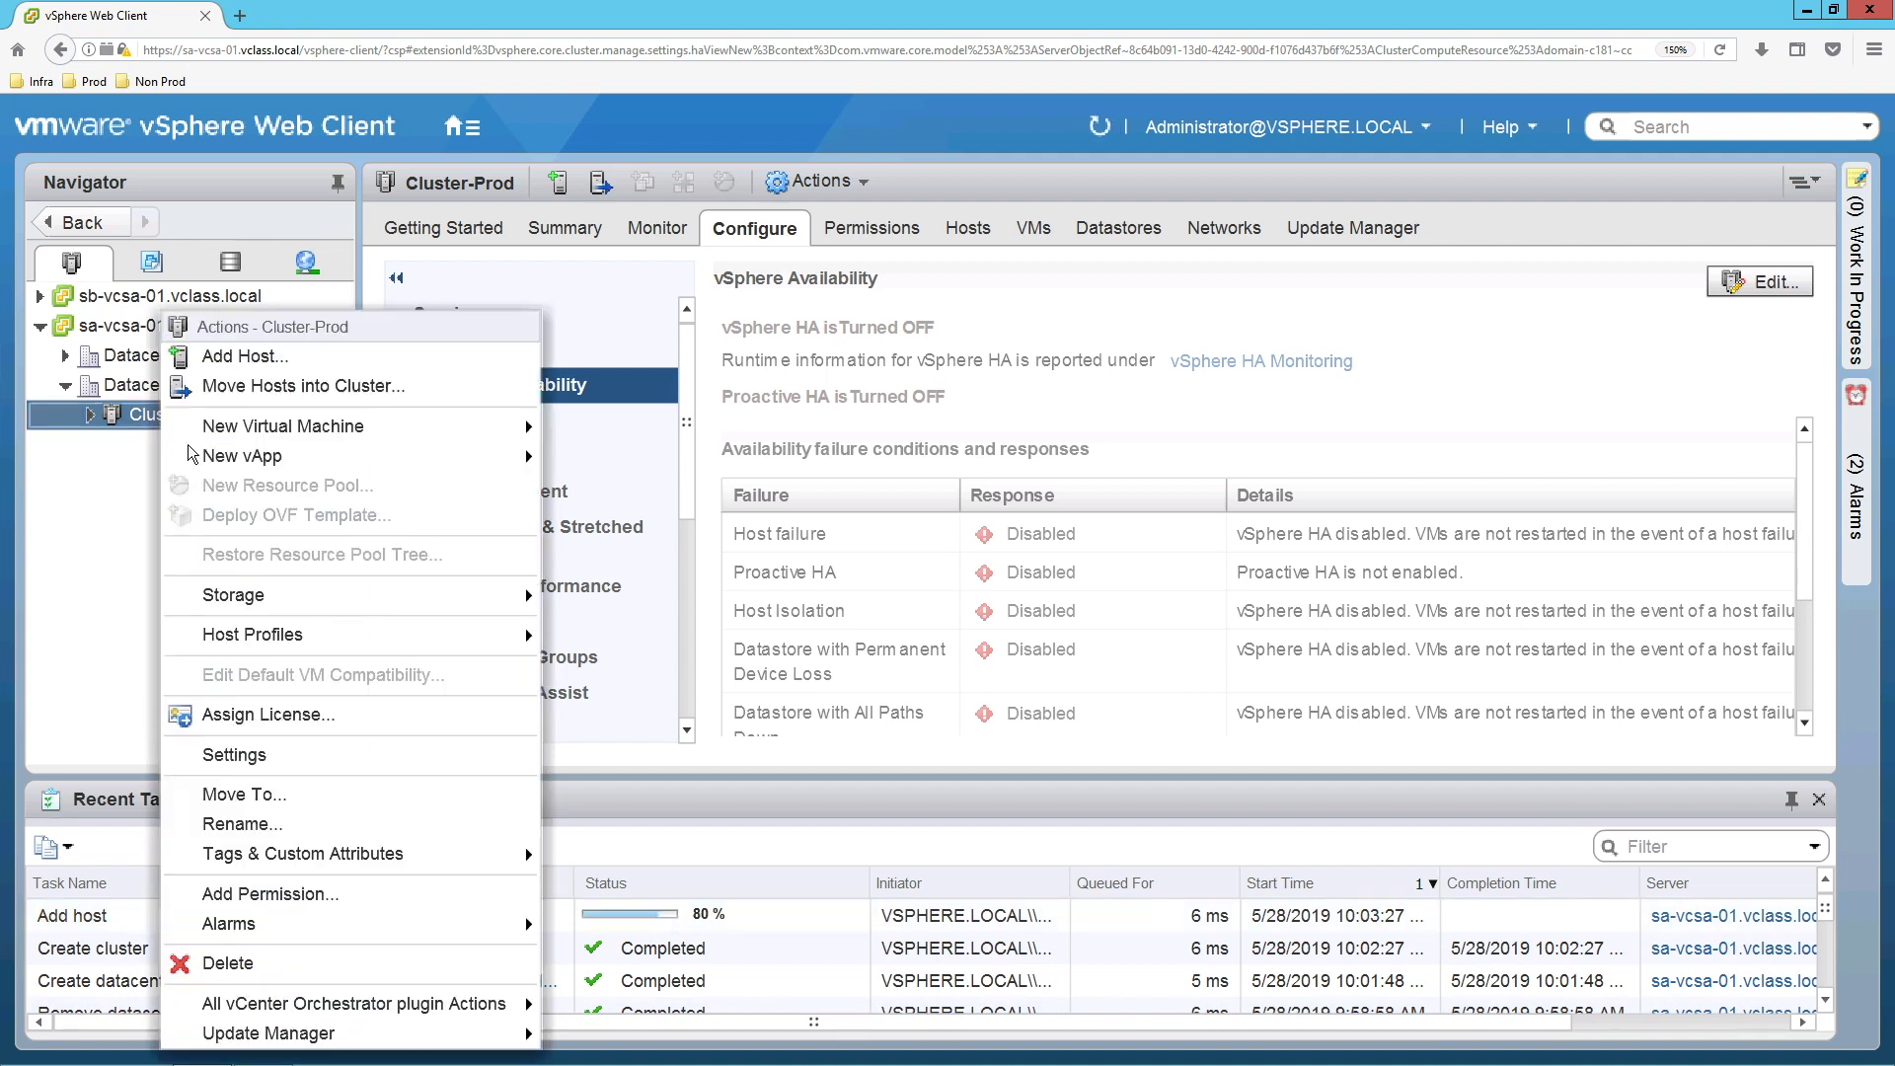
# Enter host sa-esxi-02 with the root account credentials in the Add Host wizard.
pyautogui.click(262, 360)
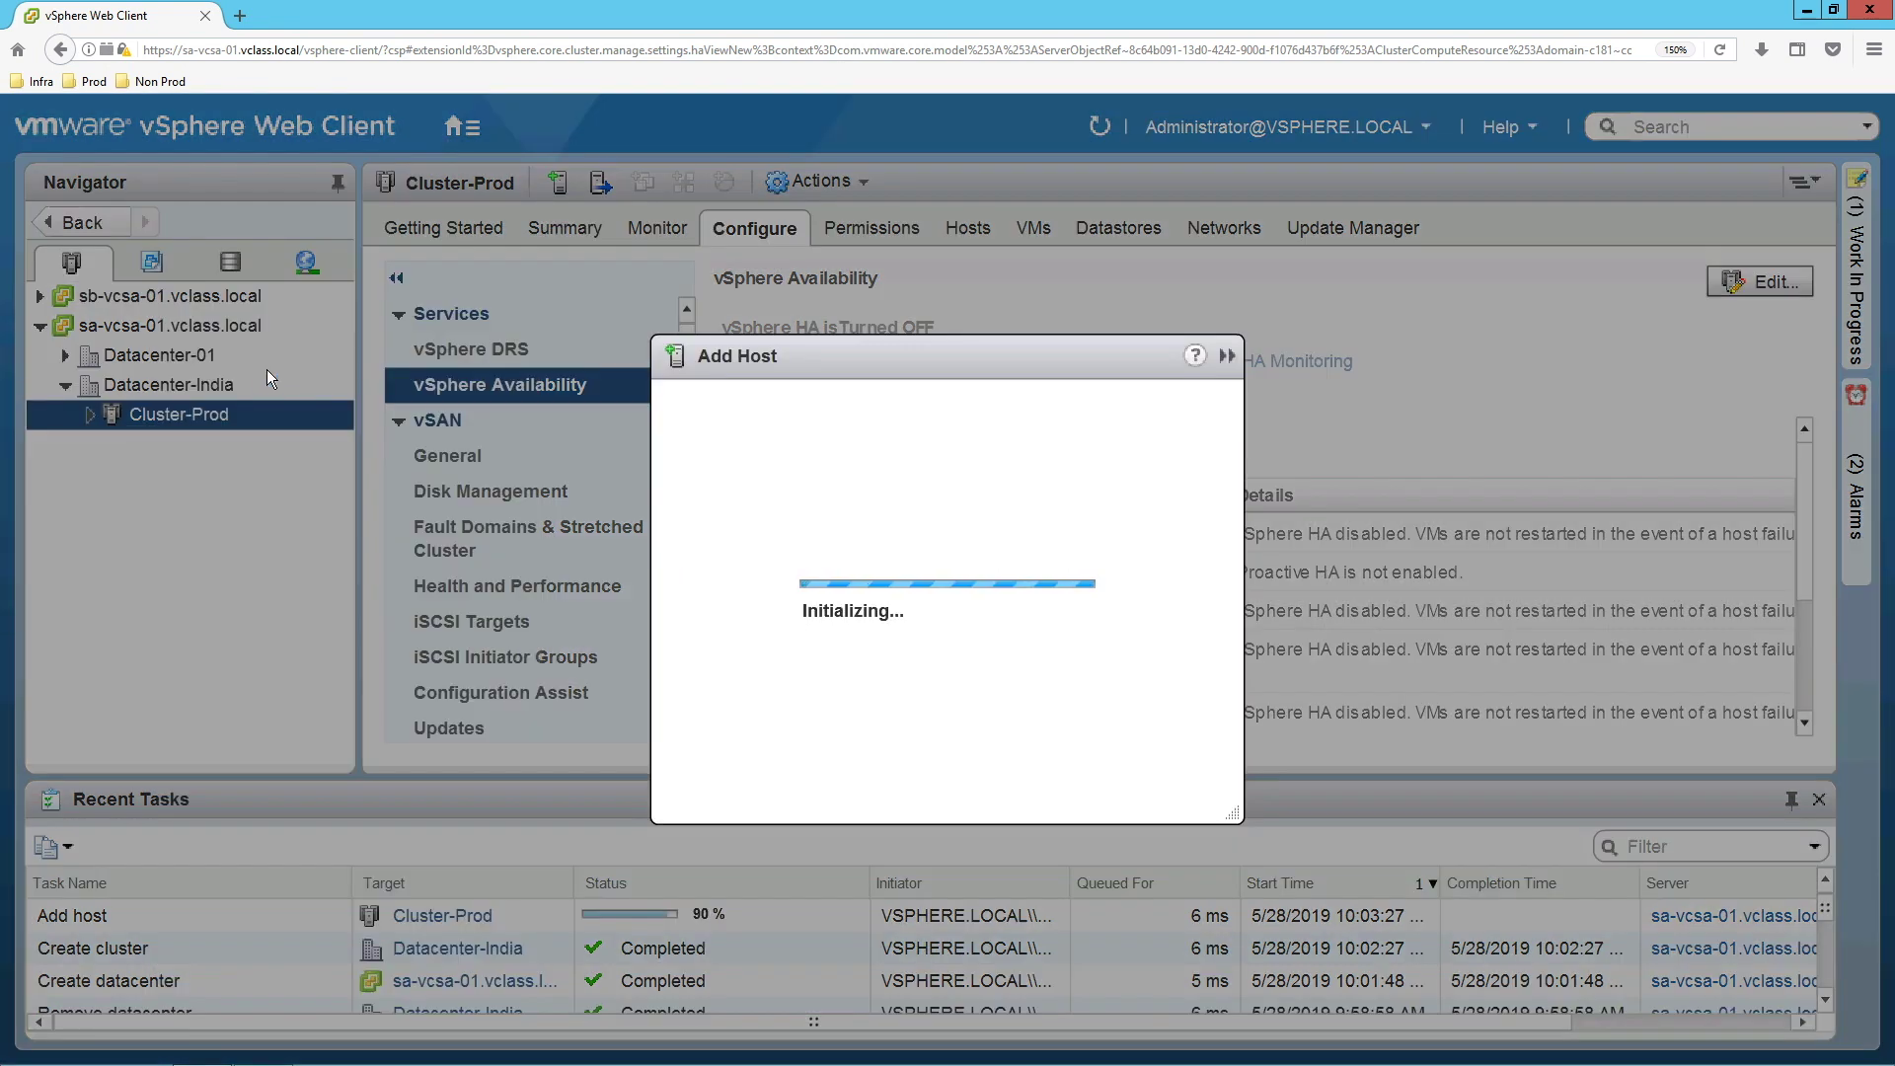
pyautogui.write('s')
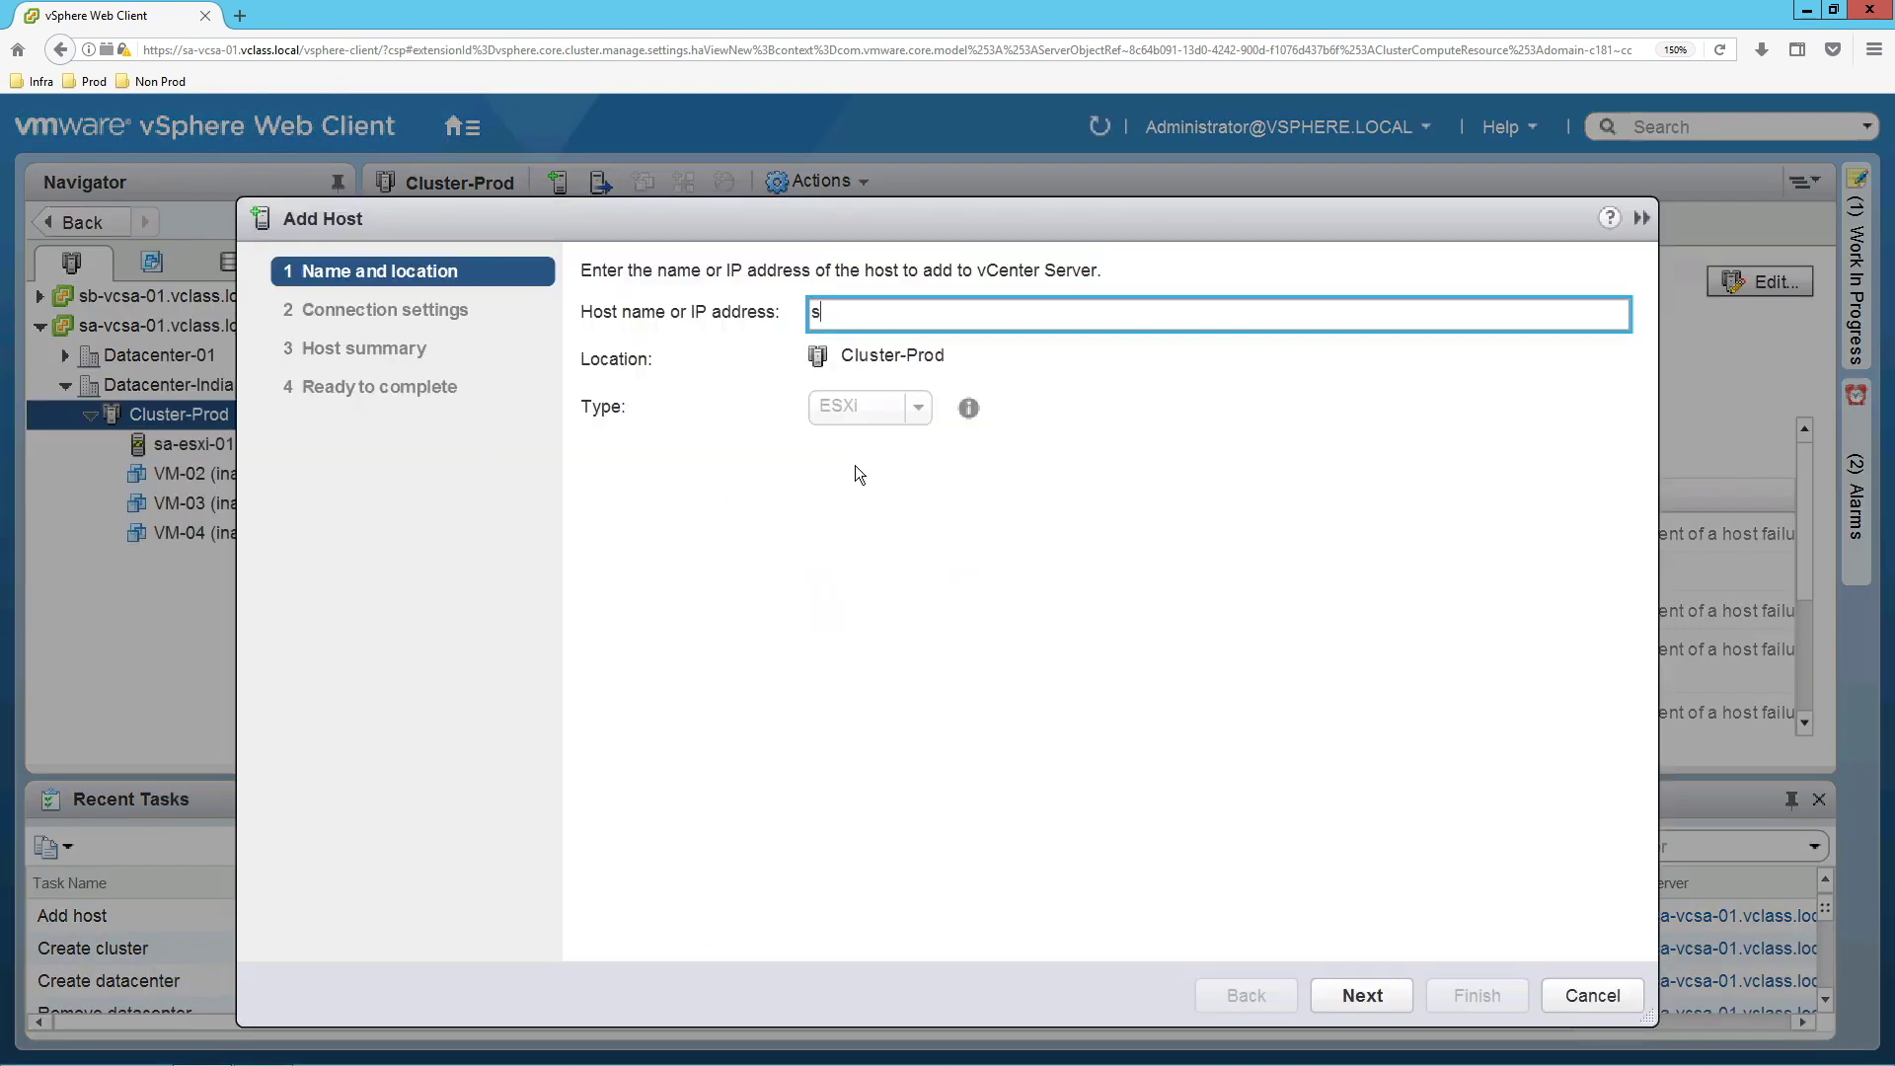
pyautogui.write('a-esxi-02')
pyautogui.press('Return')
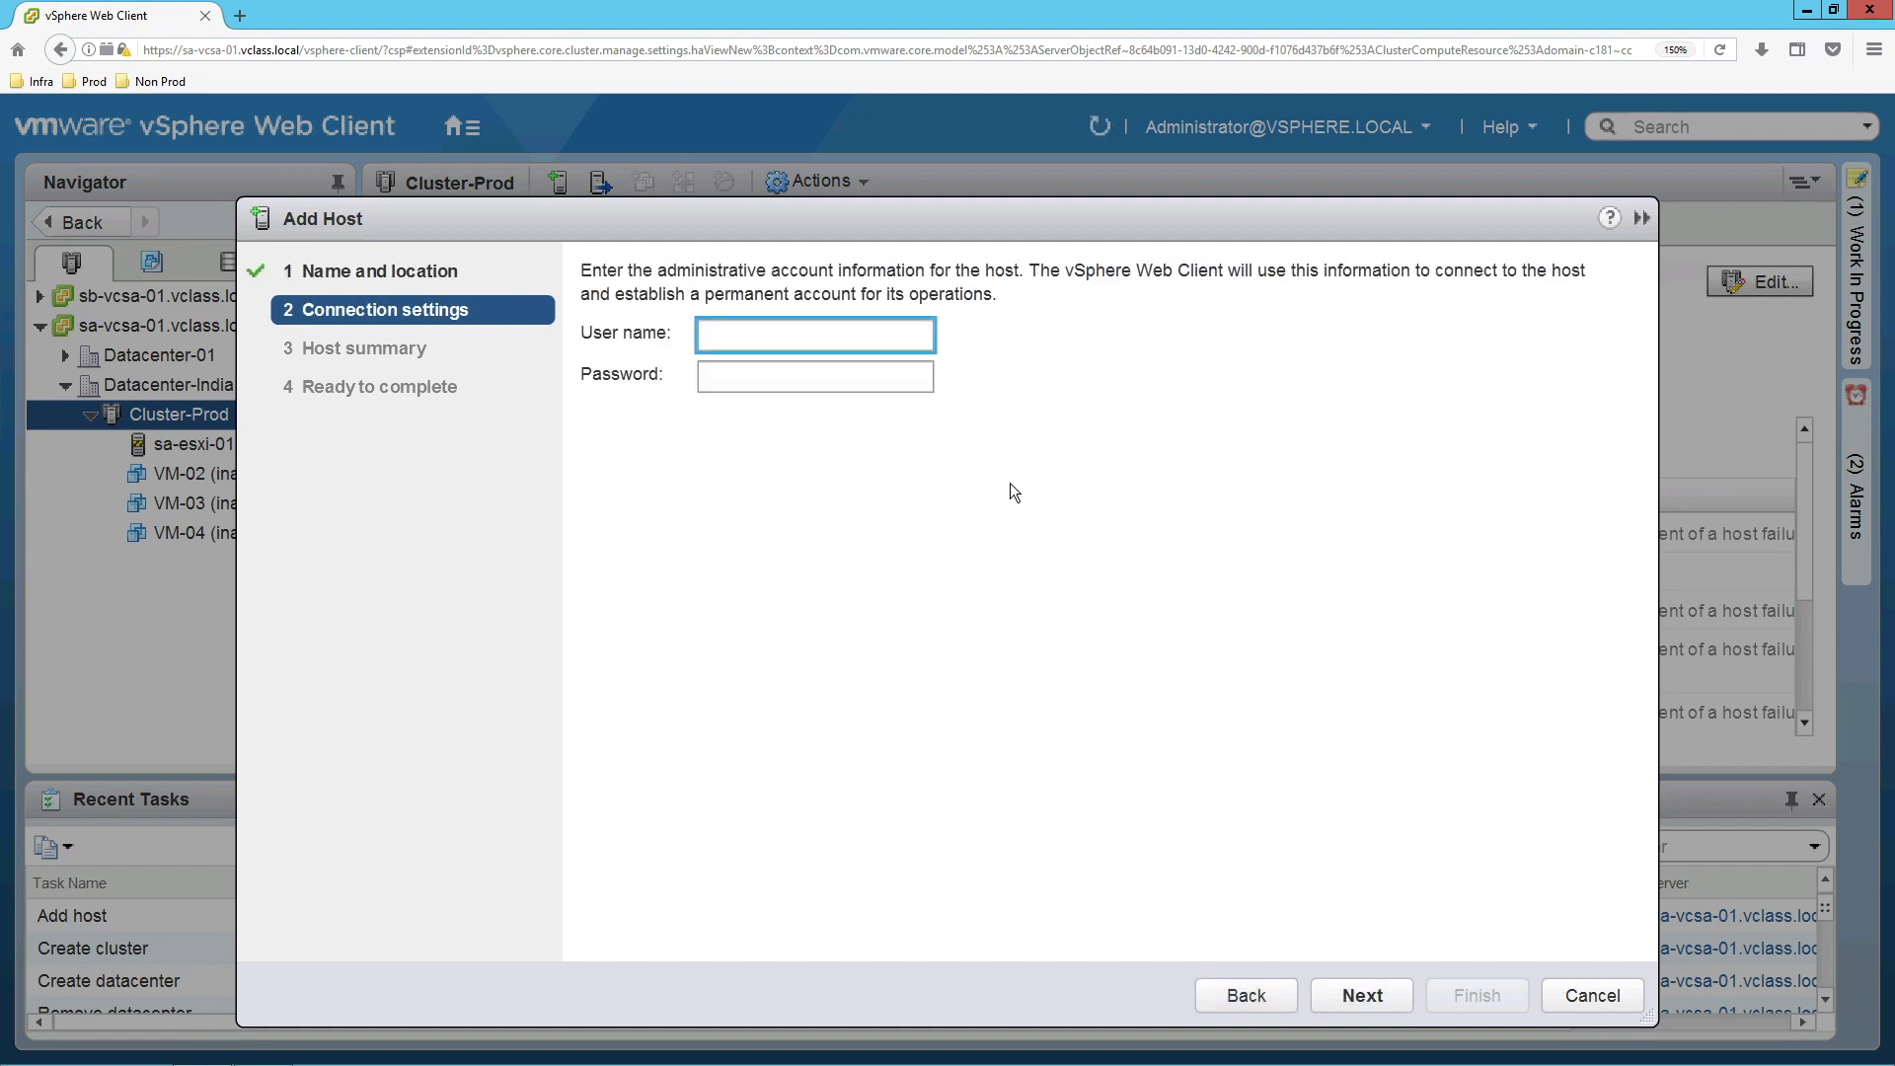
pyautogui.write('roo')
pyautogui.write('VMware1!')
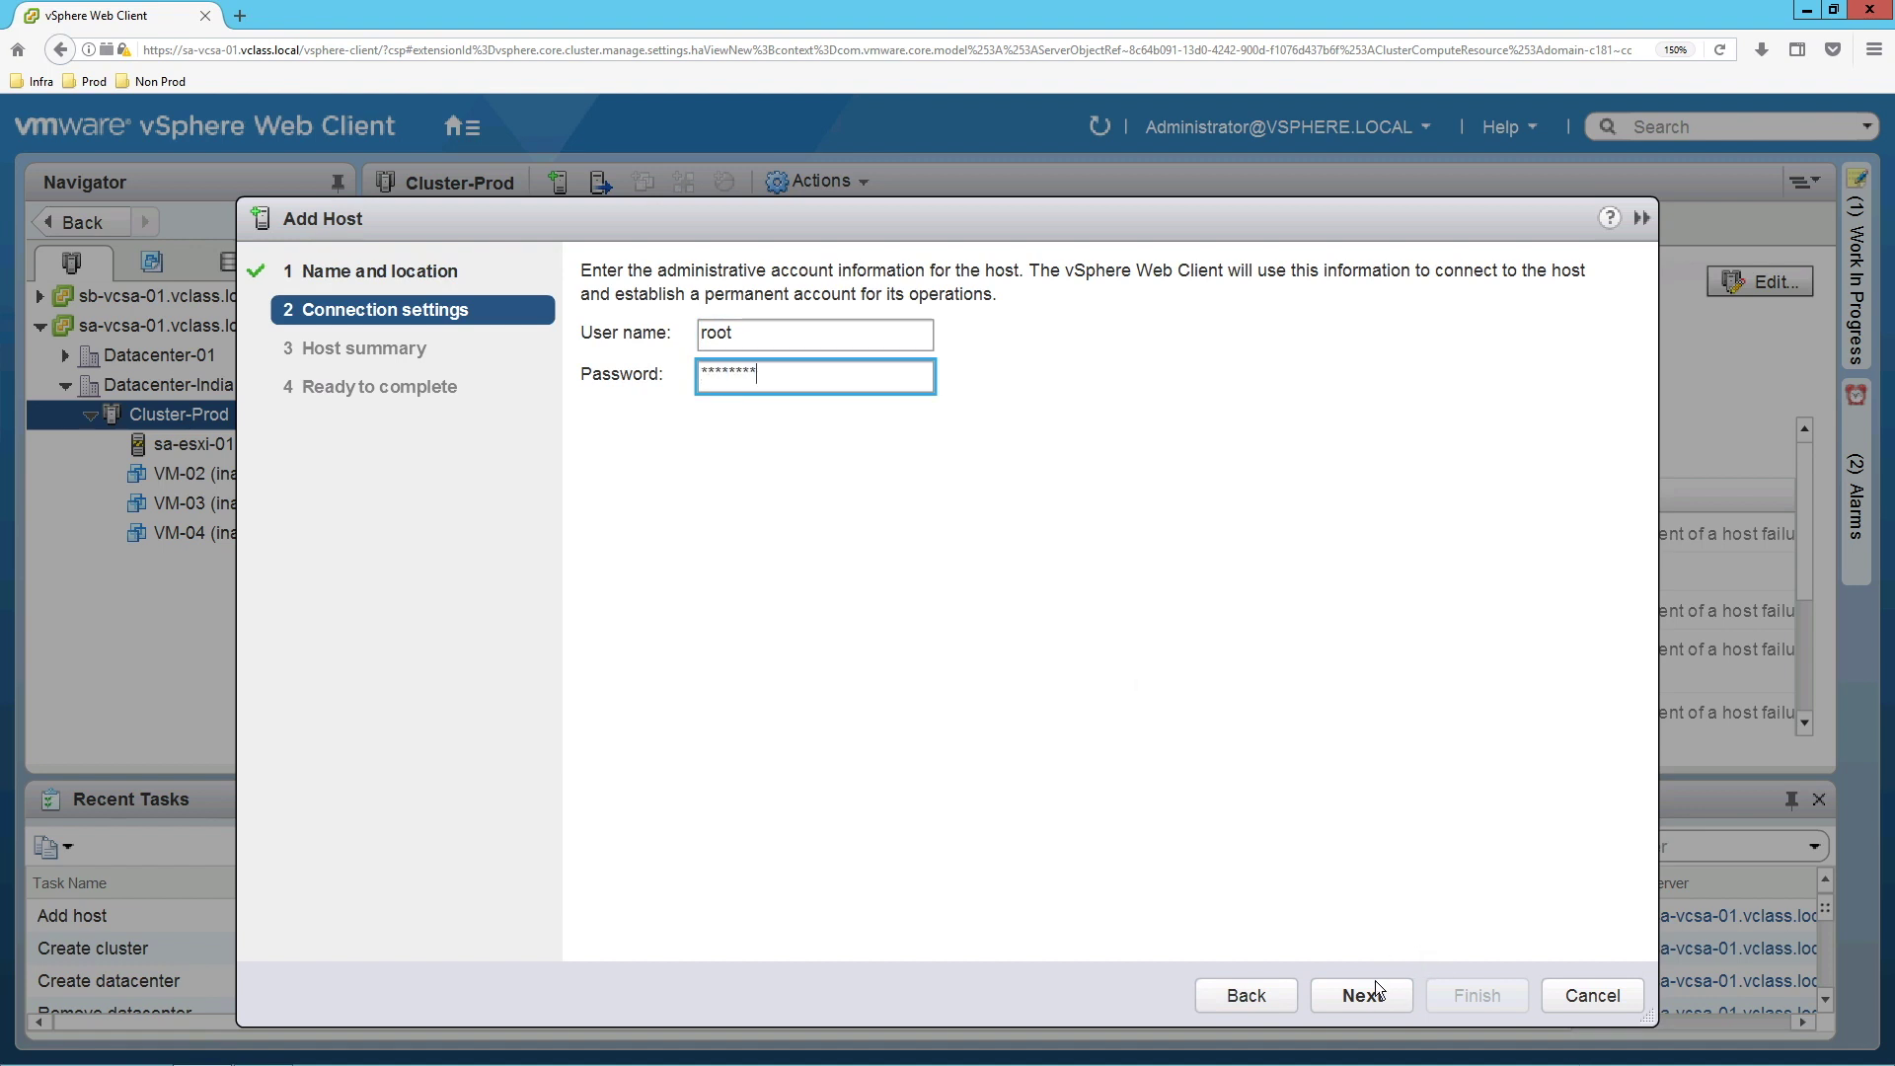
pyautogui.click(1368, 992)
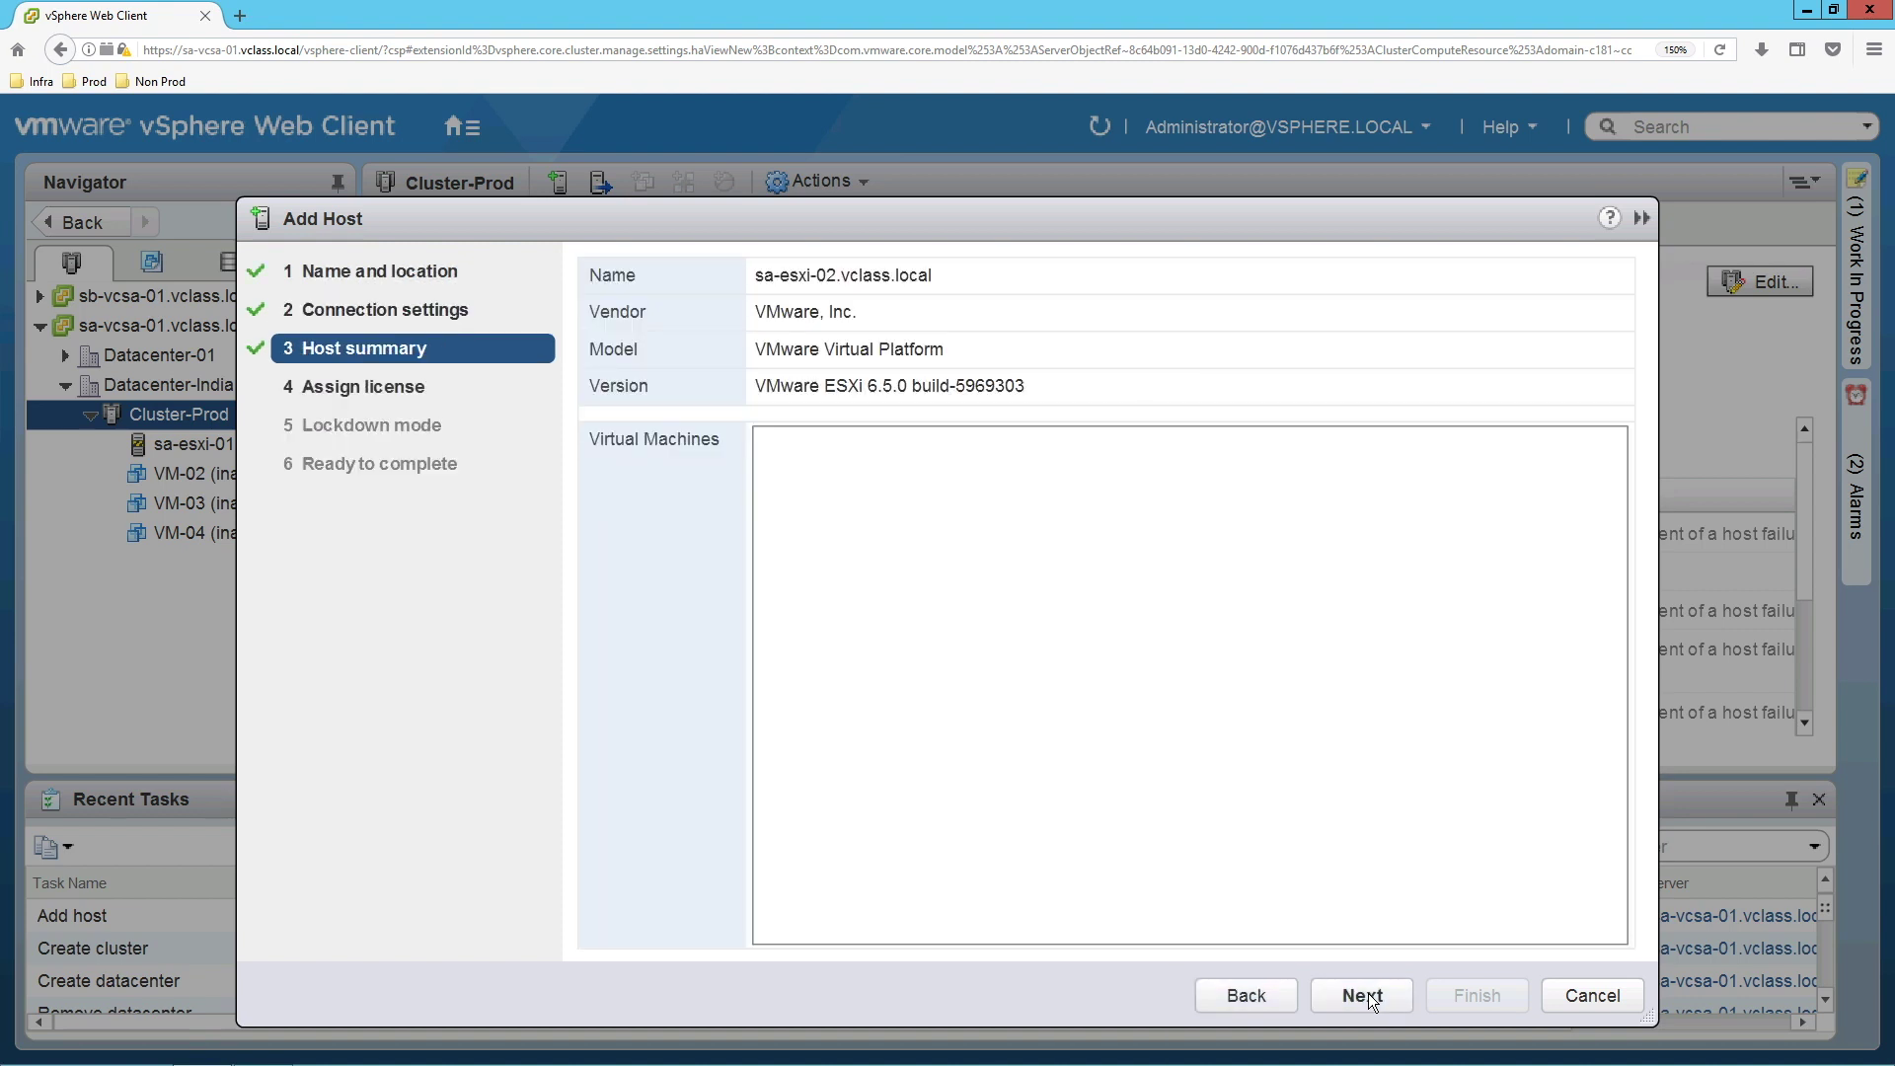
# Accept the summary and license, keep lockdown mode disabled, and finish adding sa-esxi-02.
pyautogui.click(1368, 993)
pyautogui.click(1368, 992)
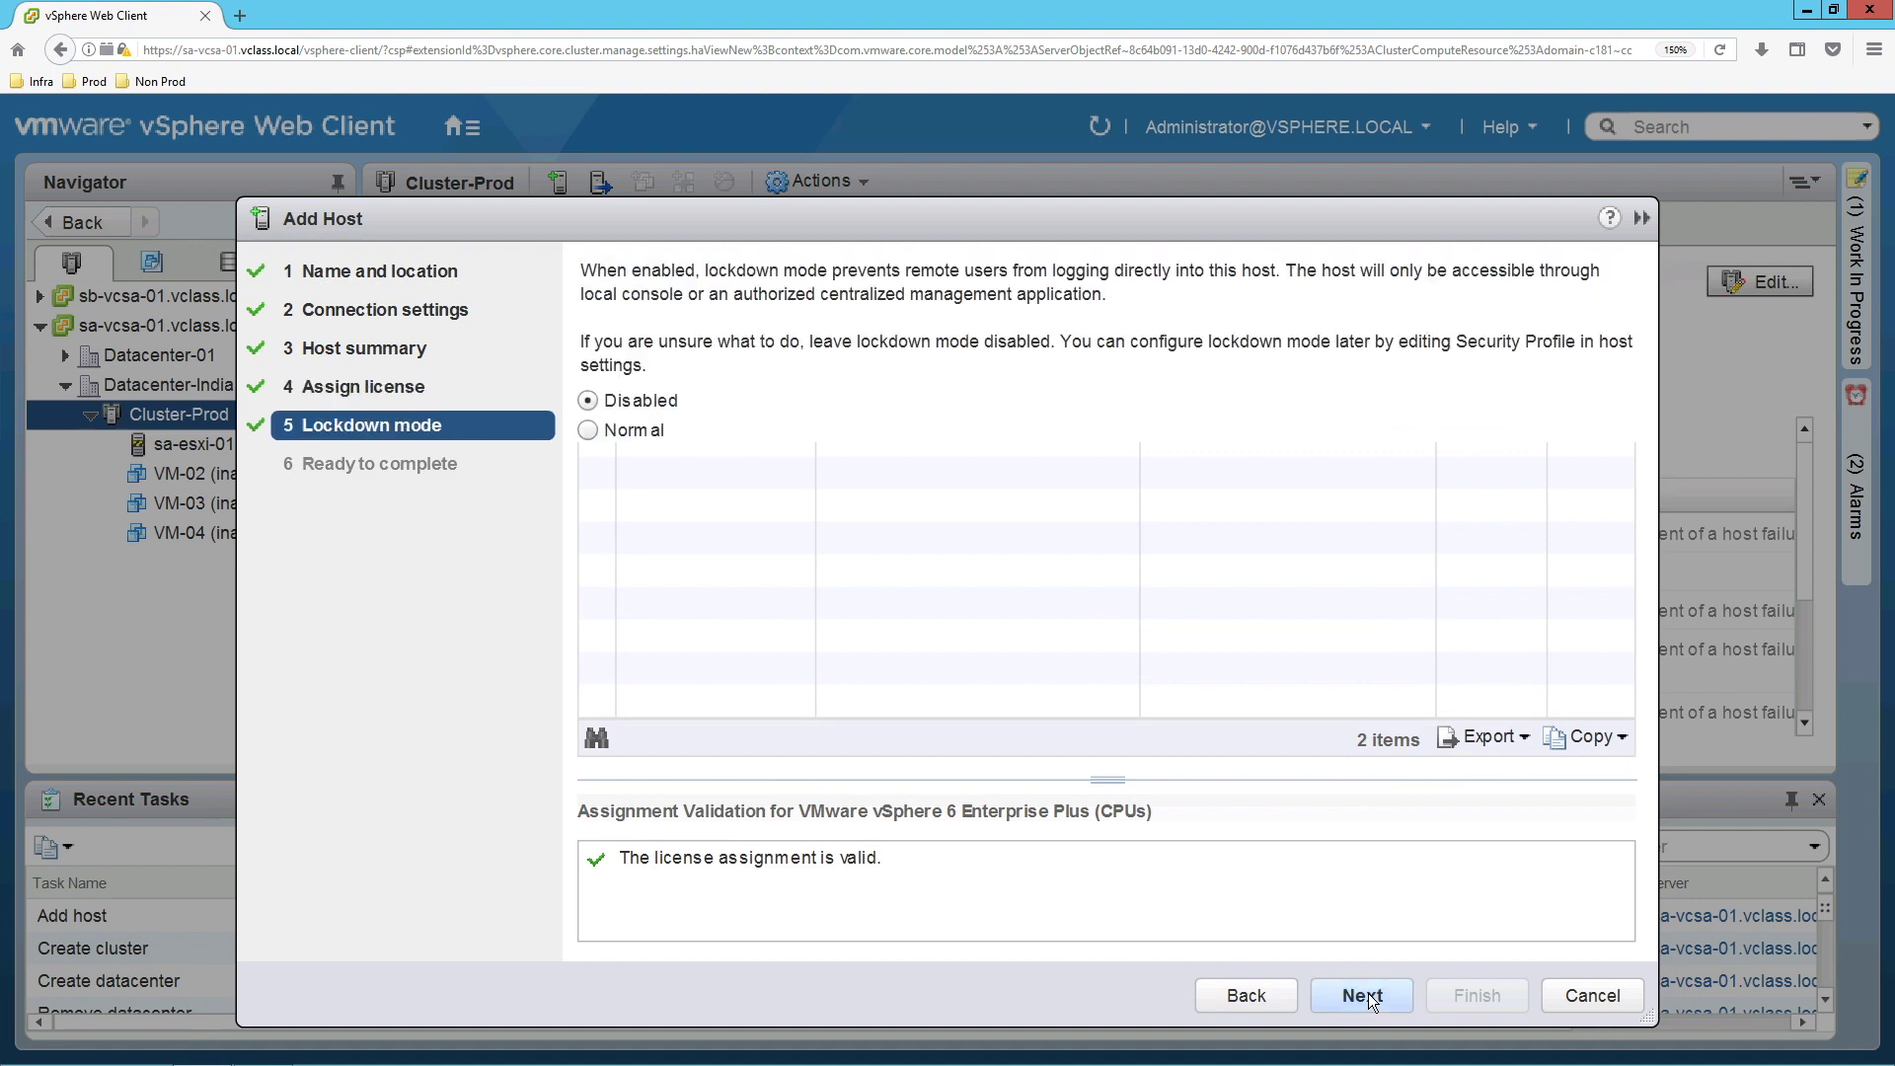
pyautogui.click(1367, 992)
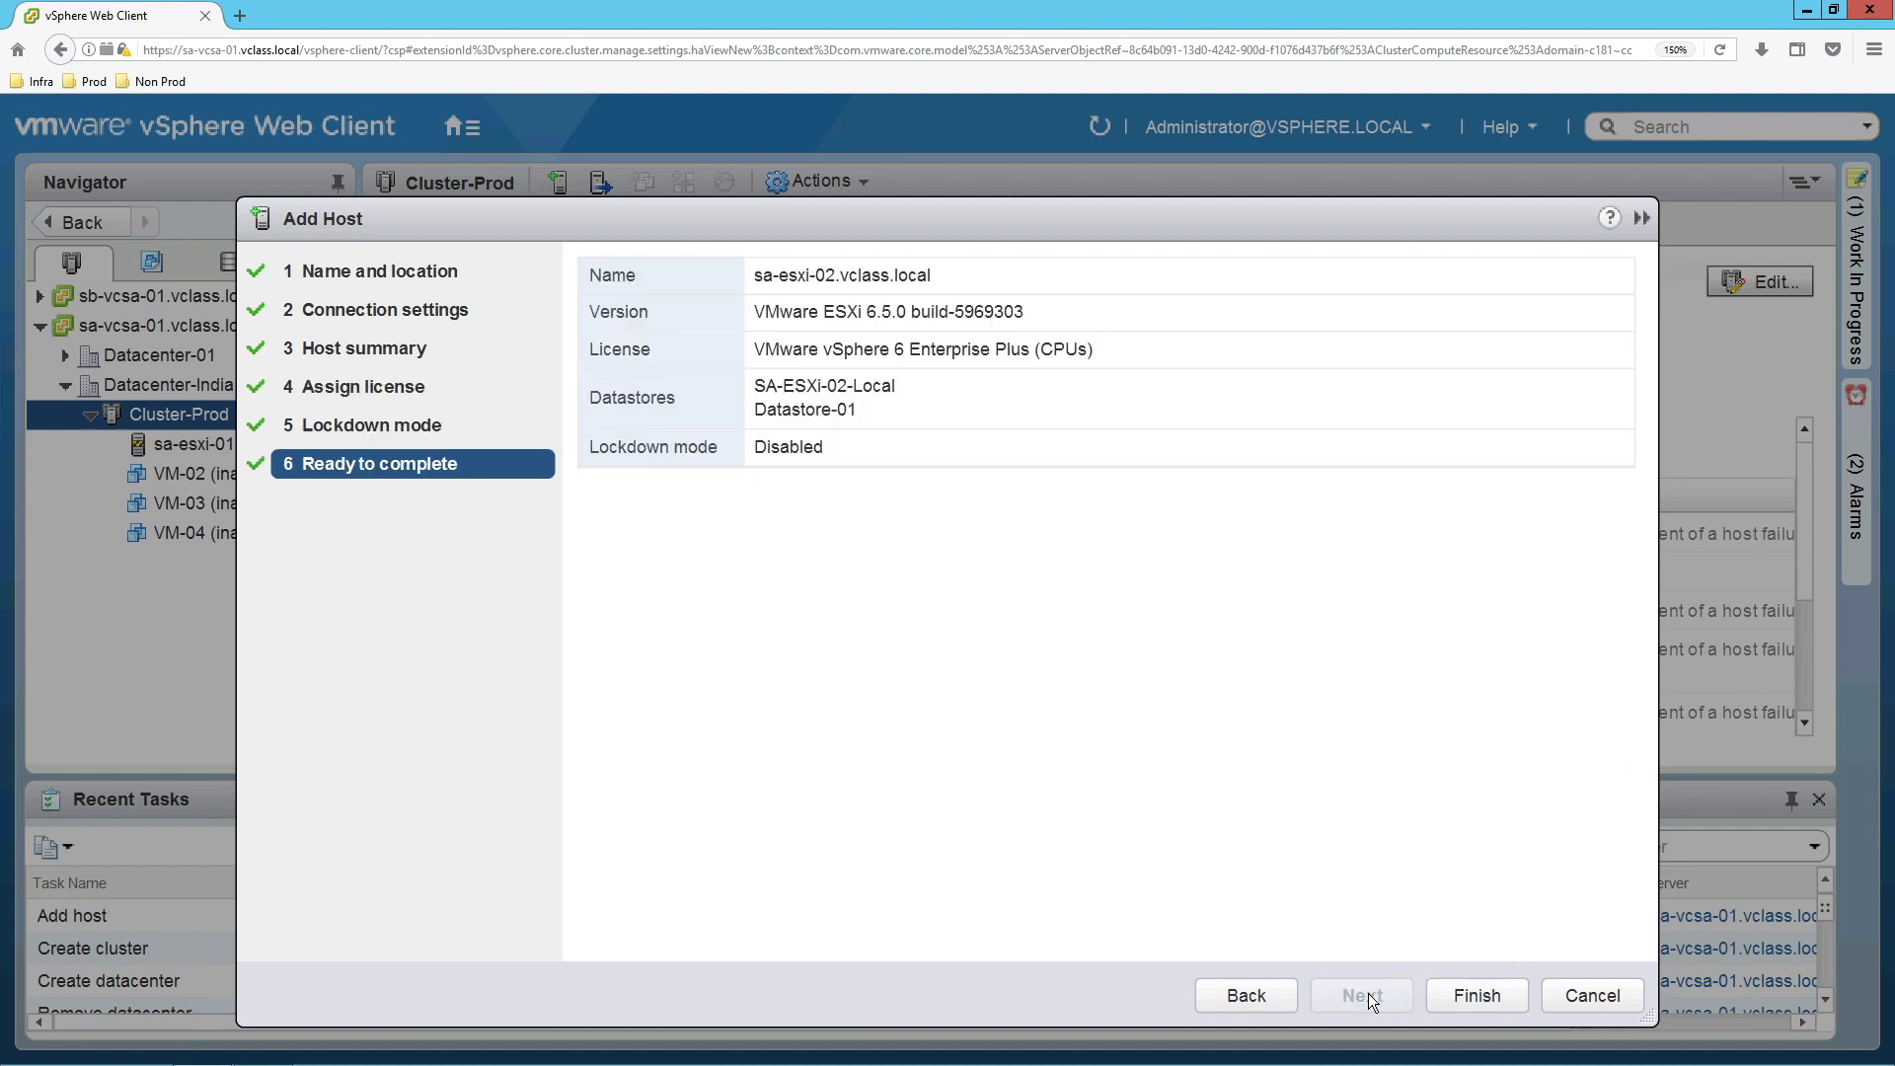
pyautogui.click(1460, 1007)
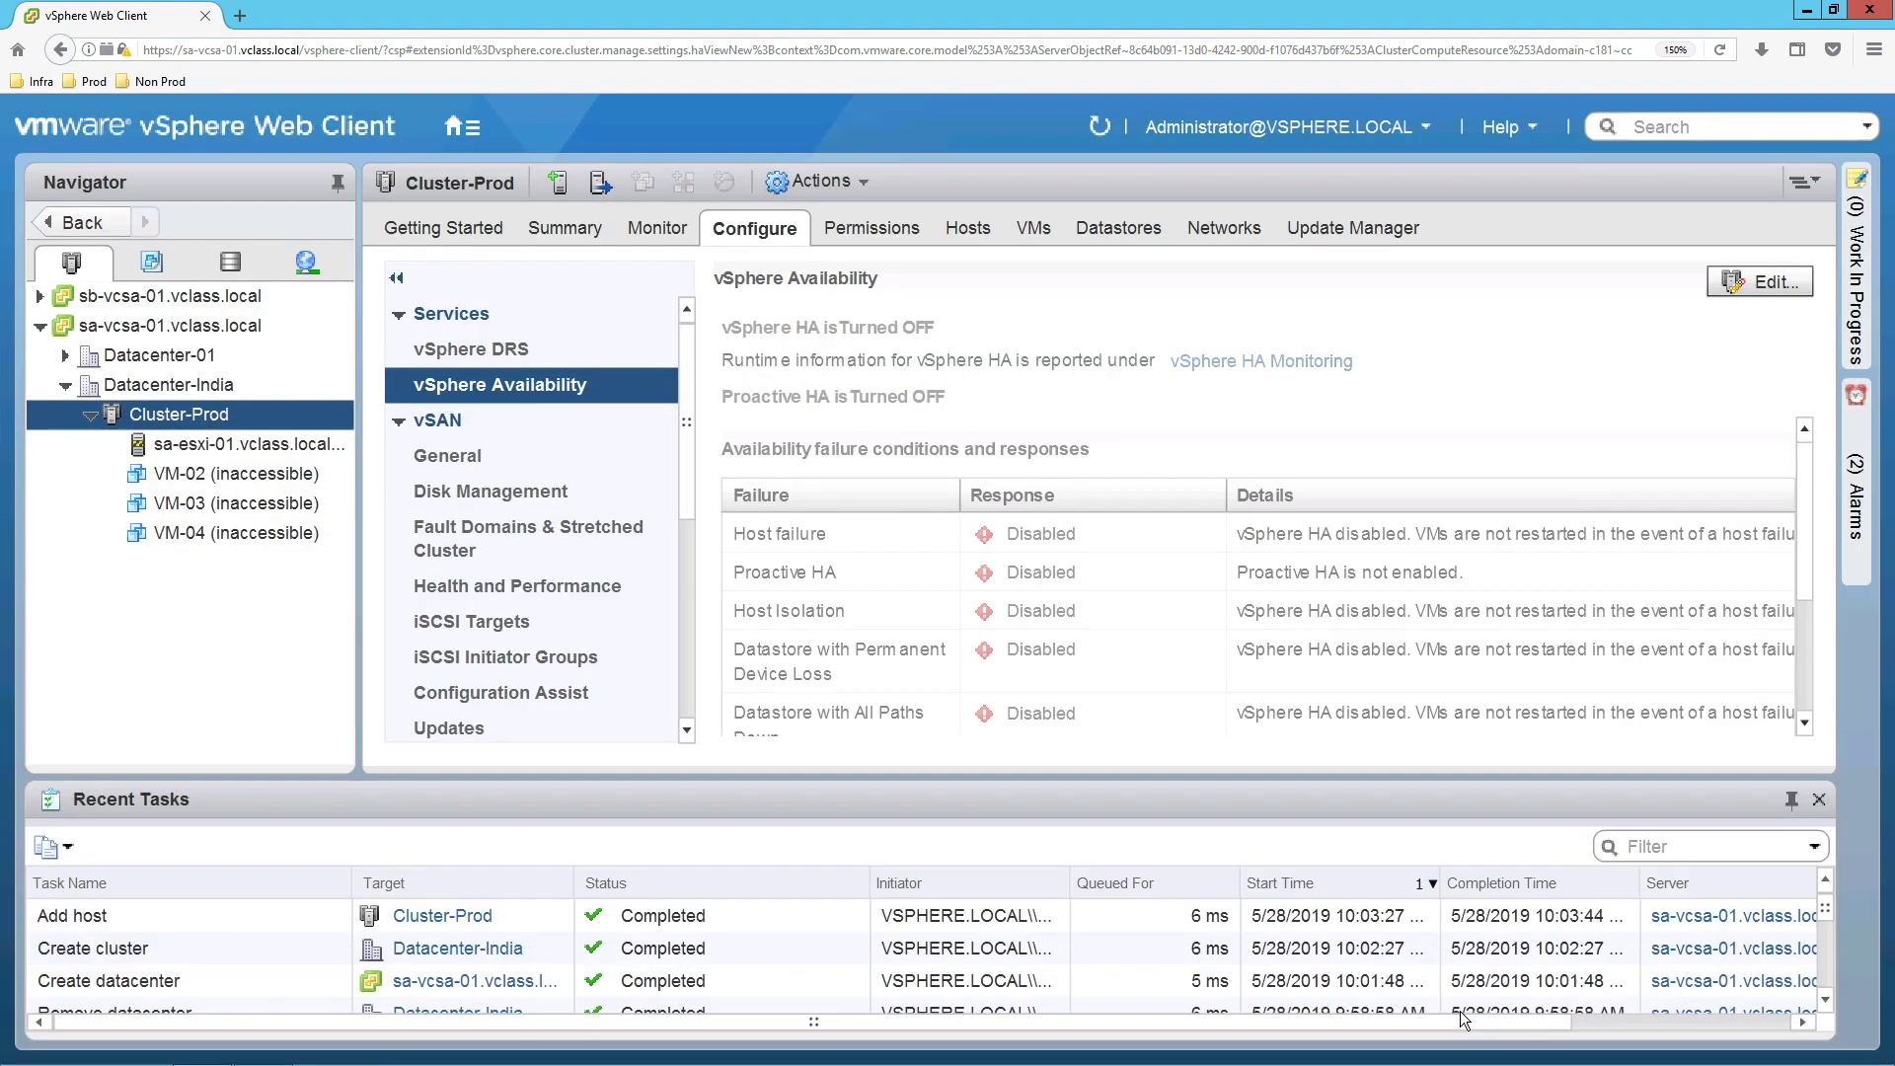
pyautogui.click(550, 229)
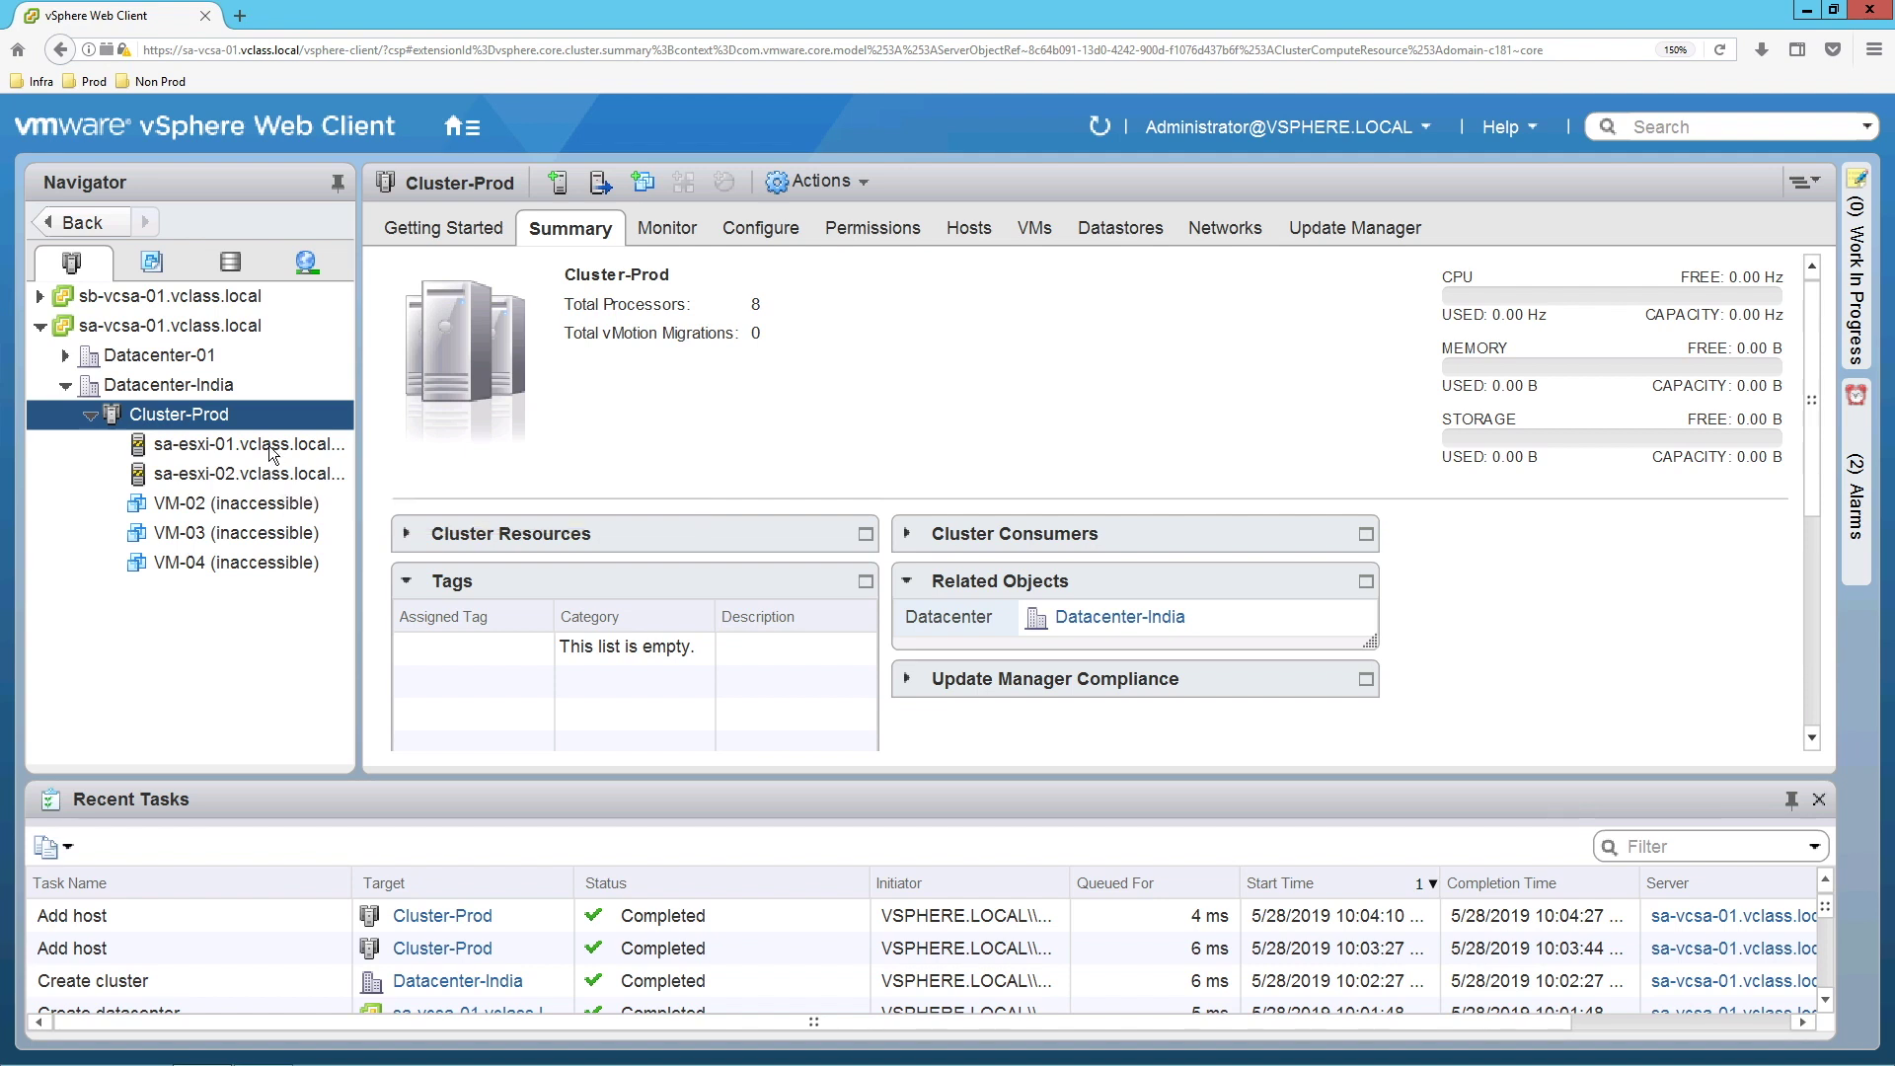
# Select host sa-esxi-01.vclass.local to view its summary, showing ESXi 6.5.0 in maintenance mode.
pyautogui.click(270, 452)
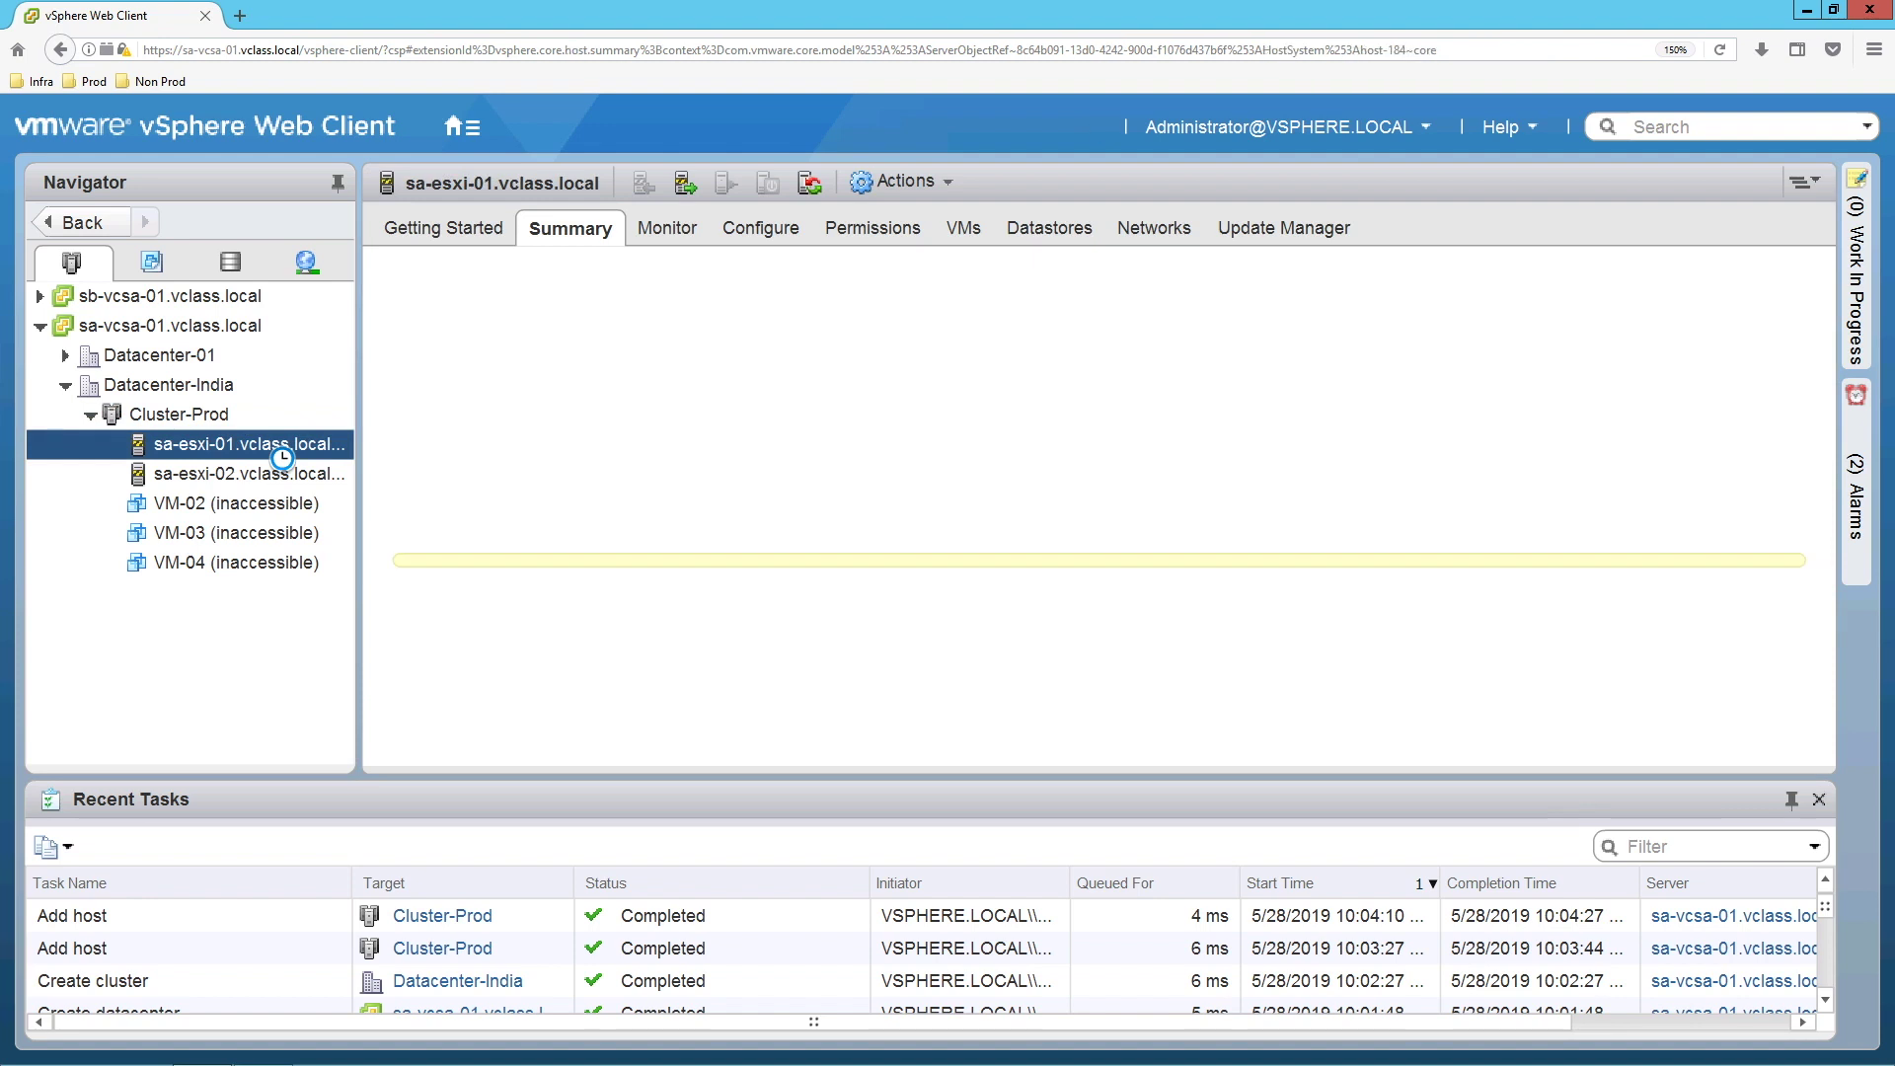
pyautogui.rightClick(268, 446)
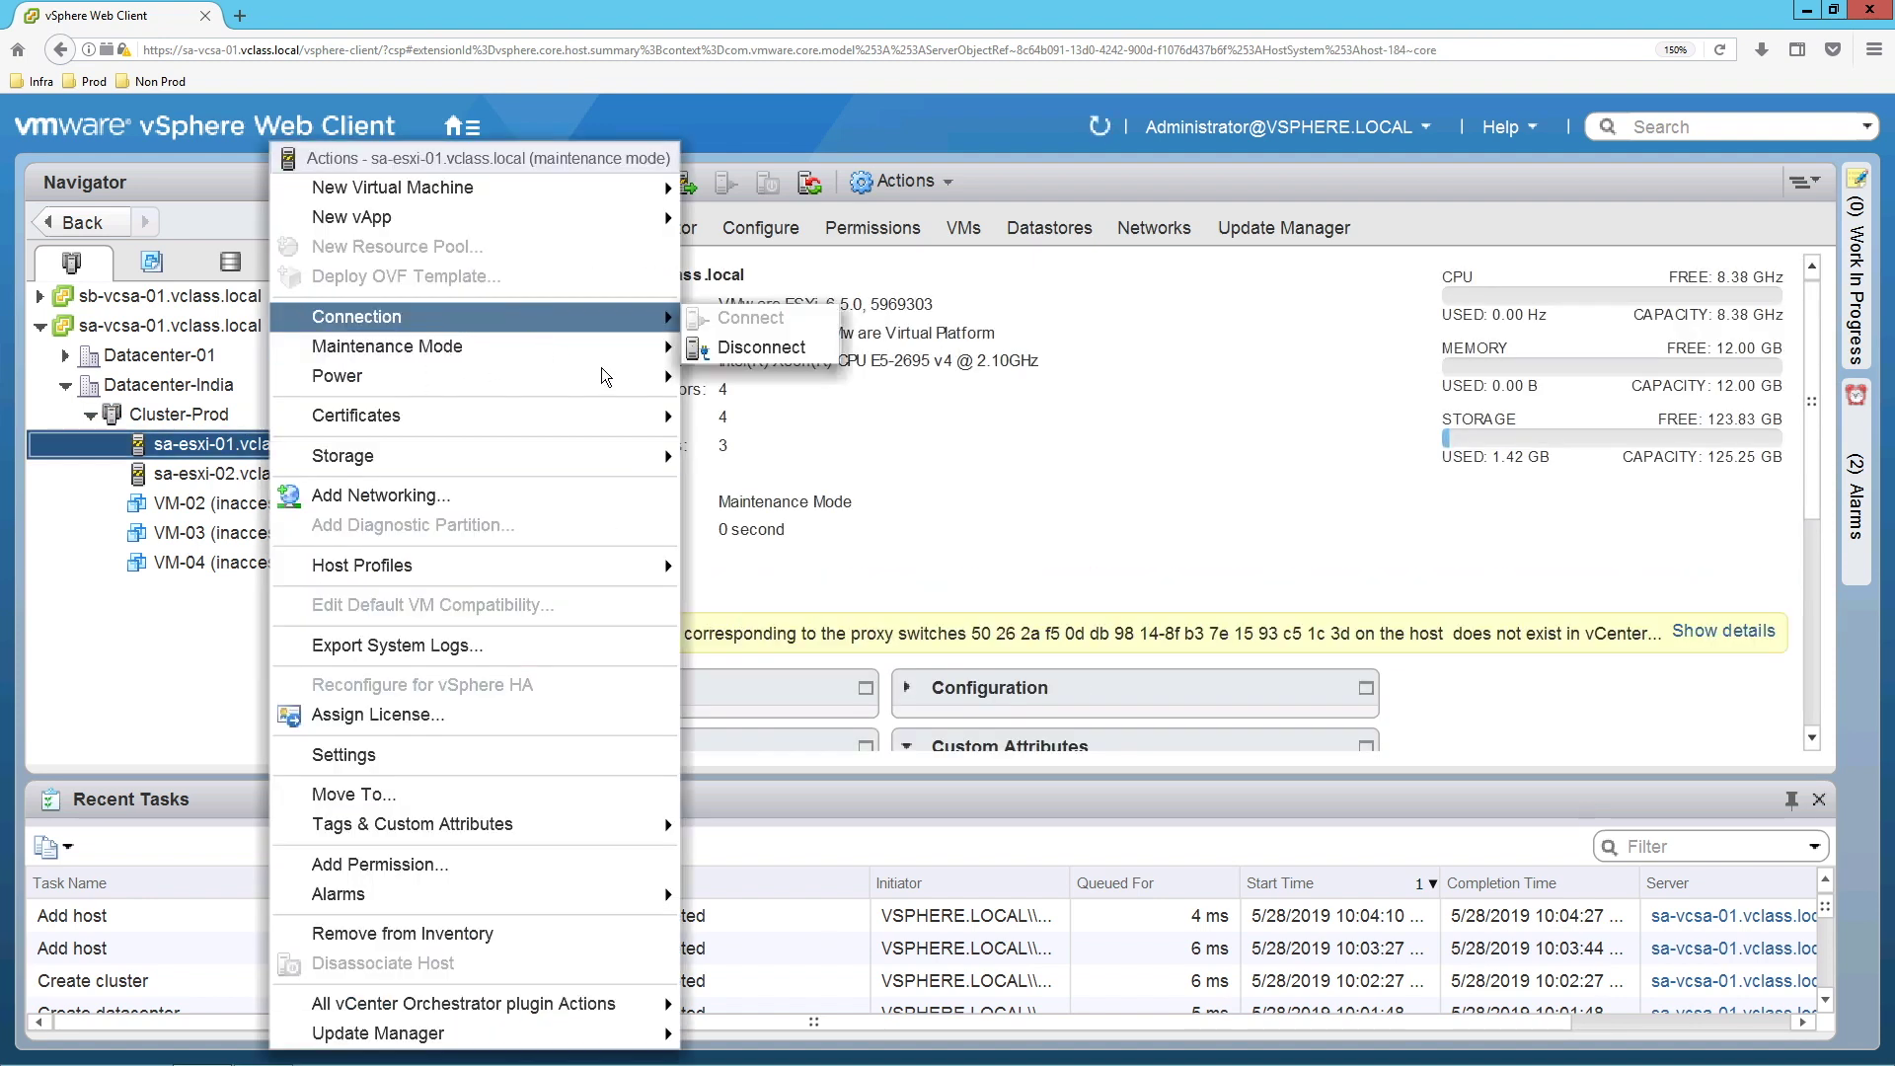
# Exit maintenance mode on both sa-esxi-01 and sa-esxi-02.
pyautogui.moveTo(651, 347)
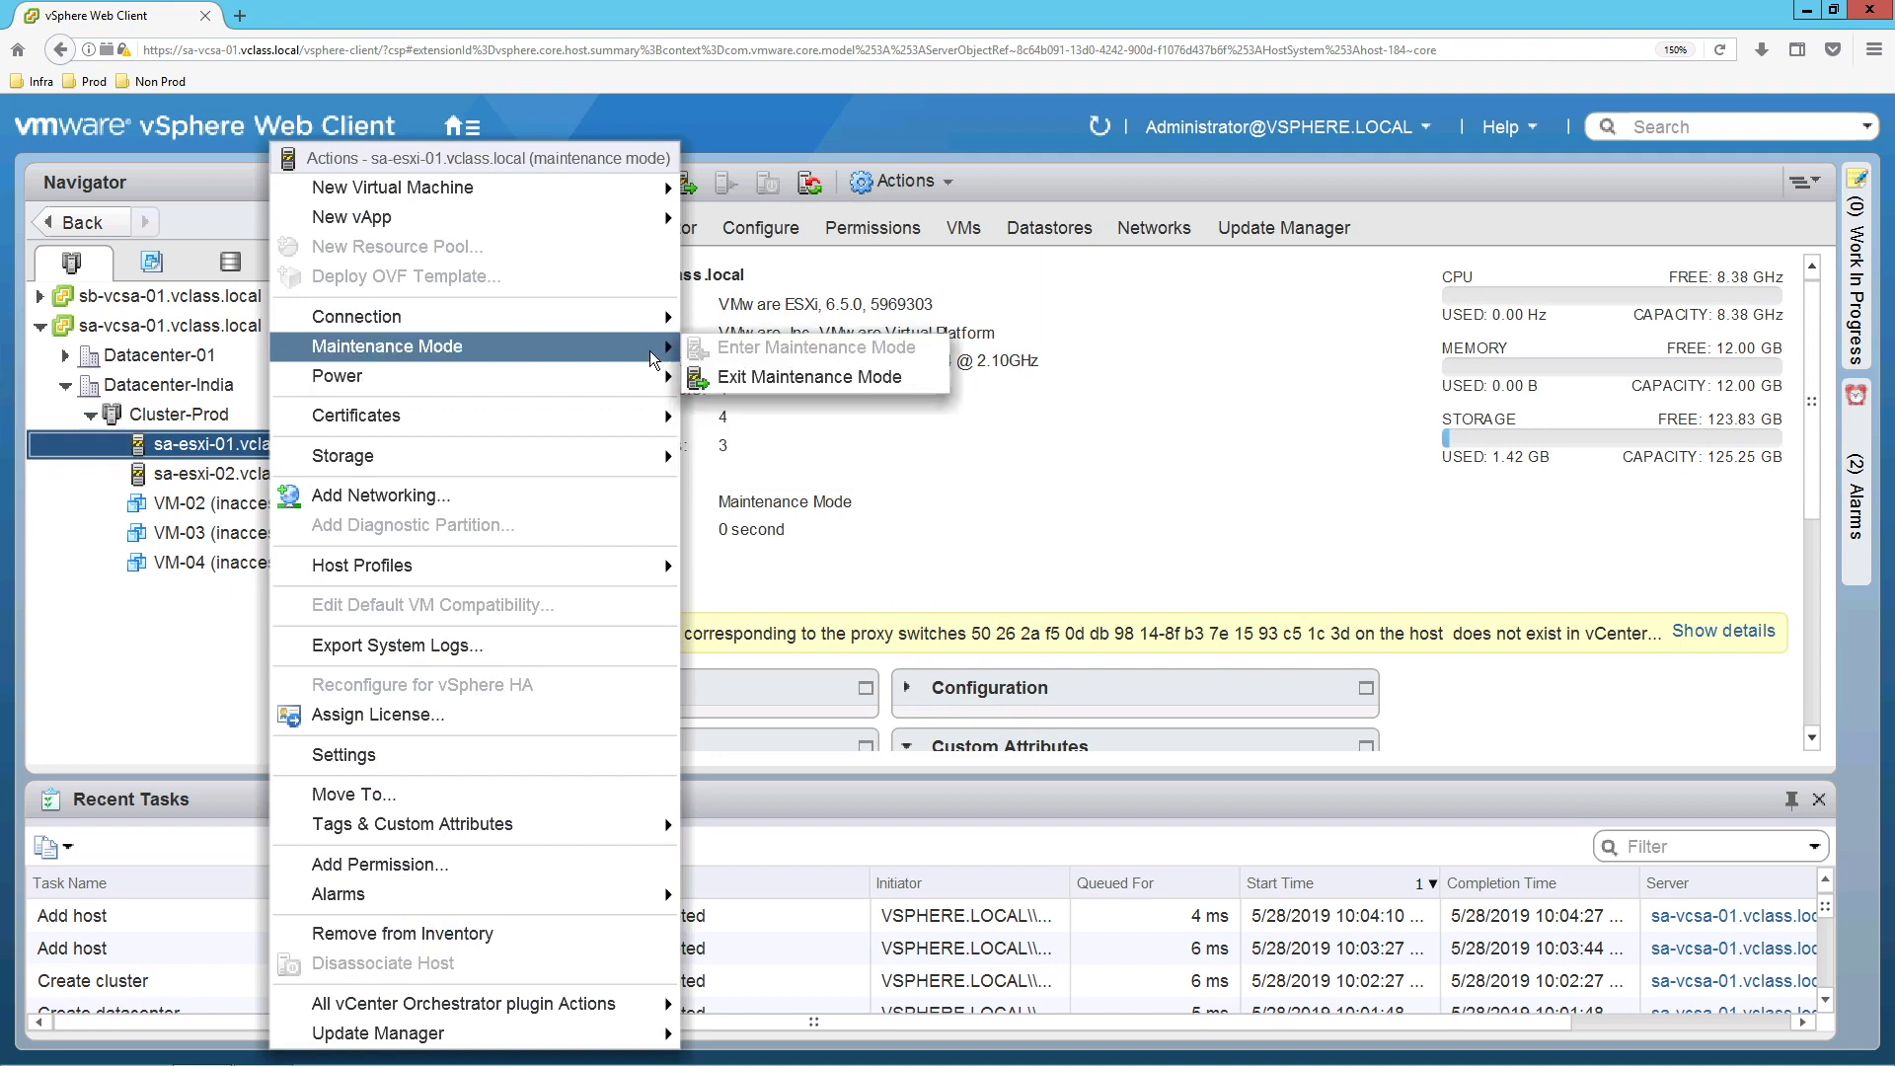
pyautogui.click(750, 393)
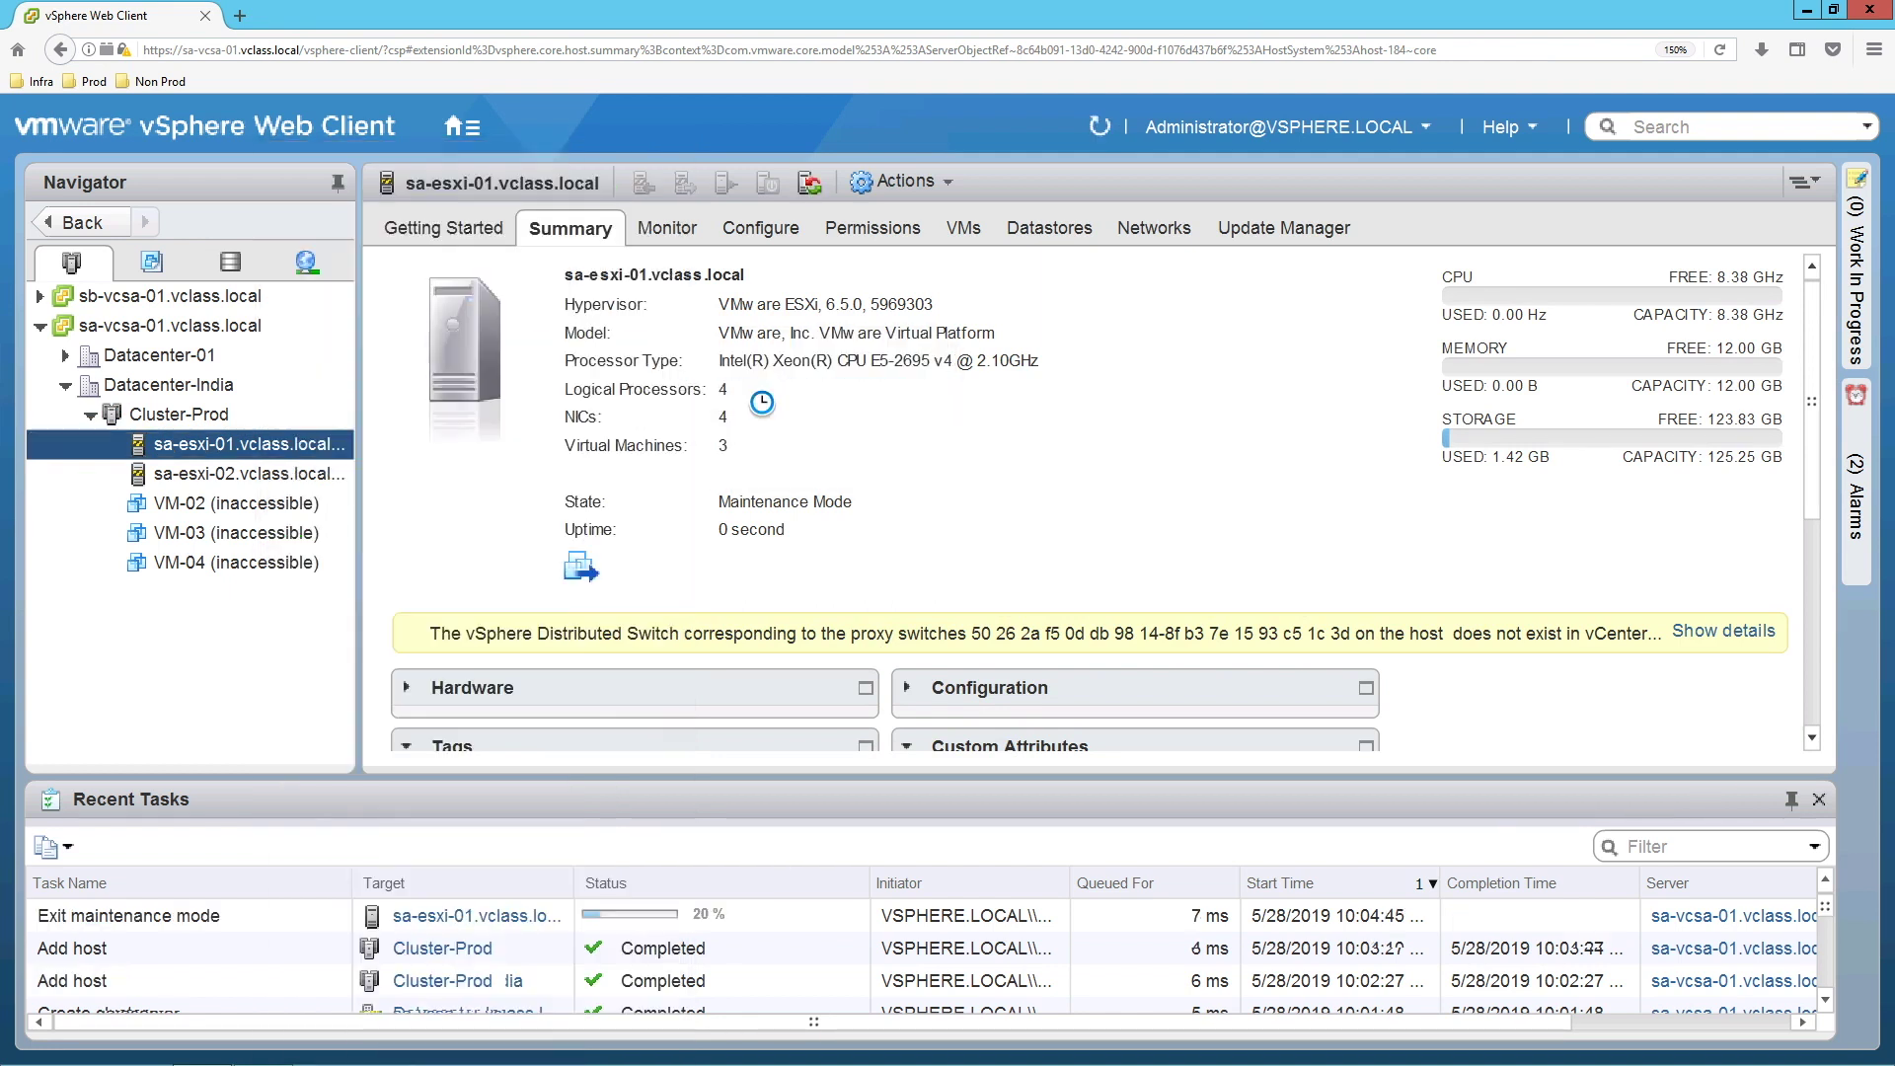
pyautogui.click(265, 478)
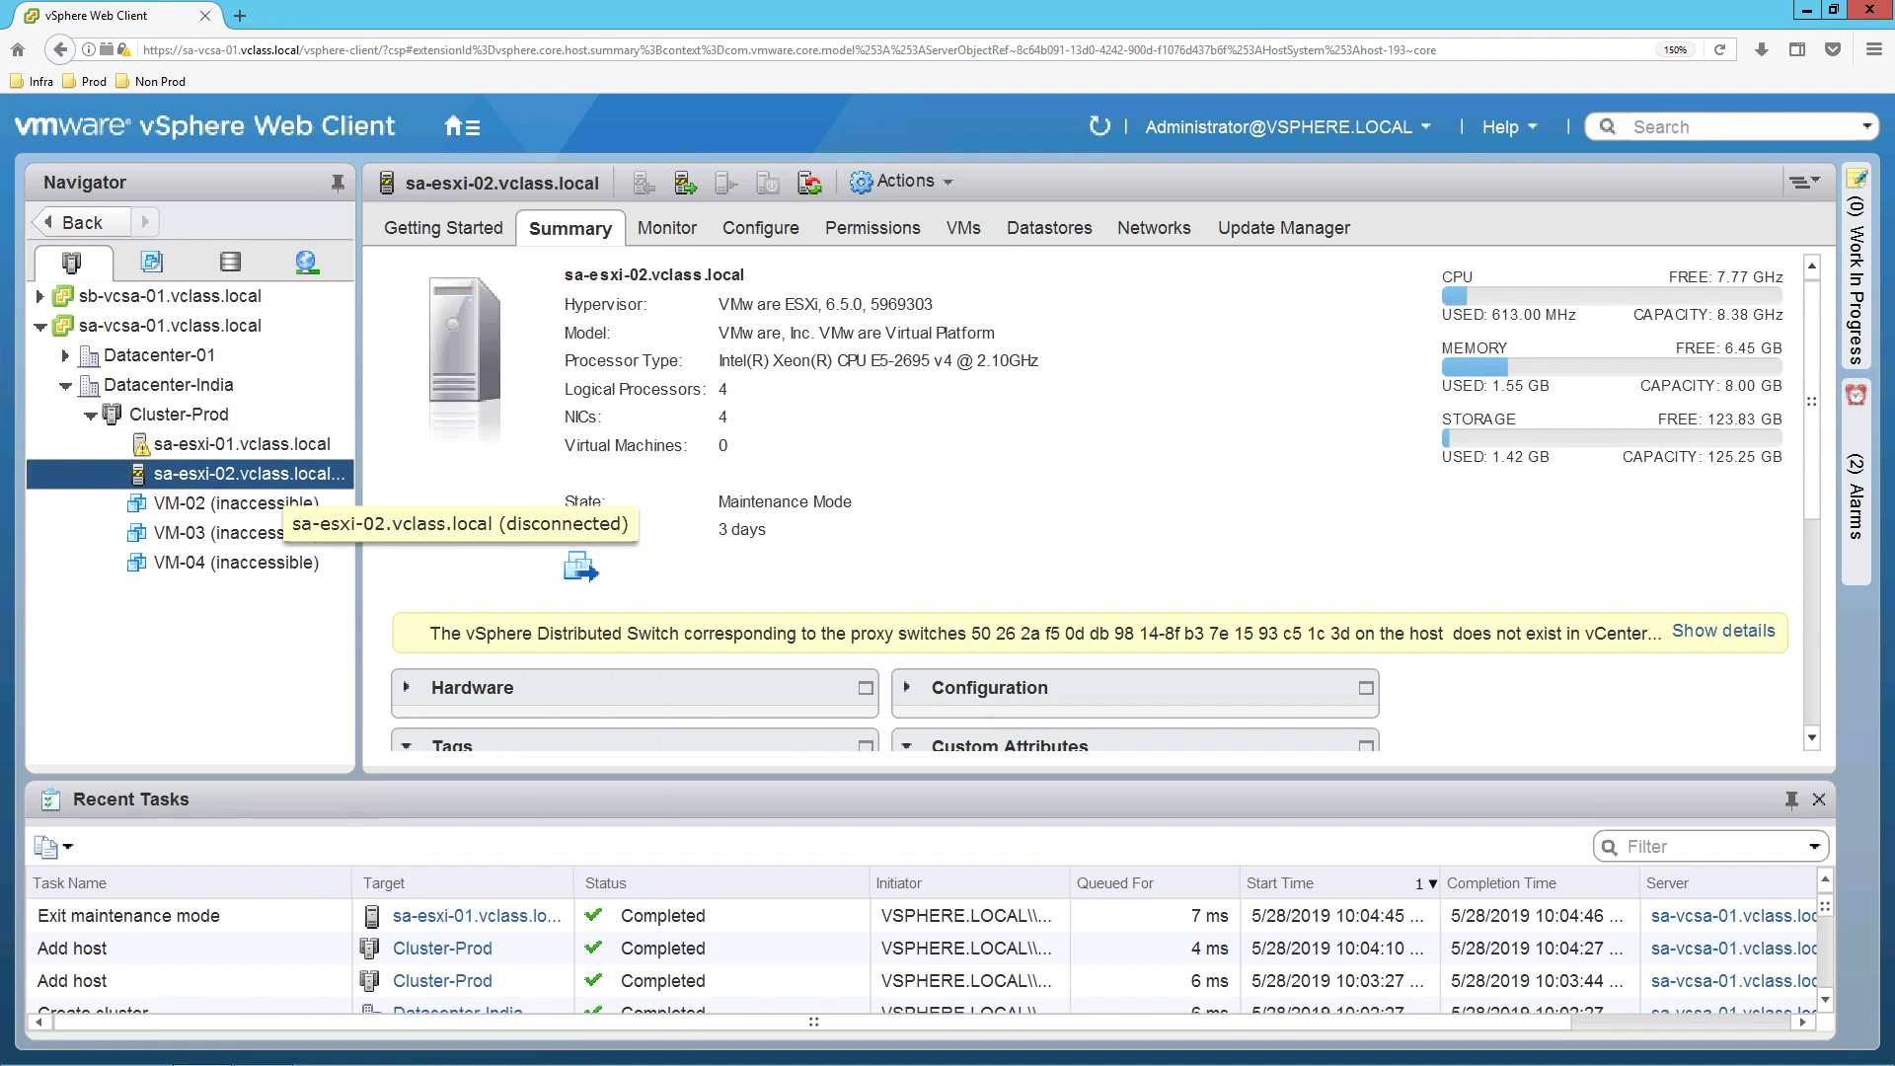
pyautogui.rightClick(264, 478)
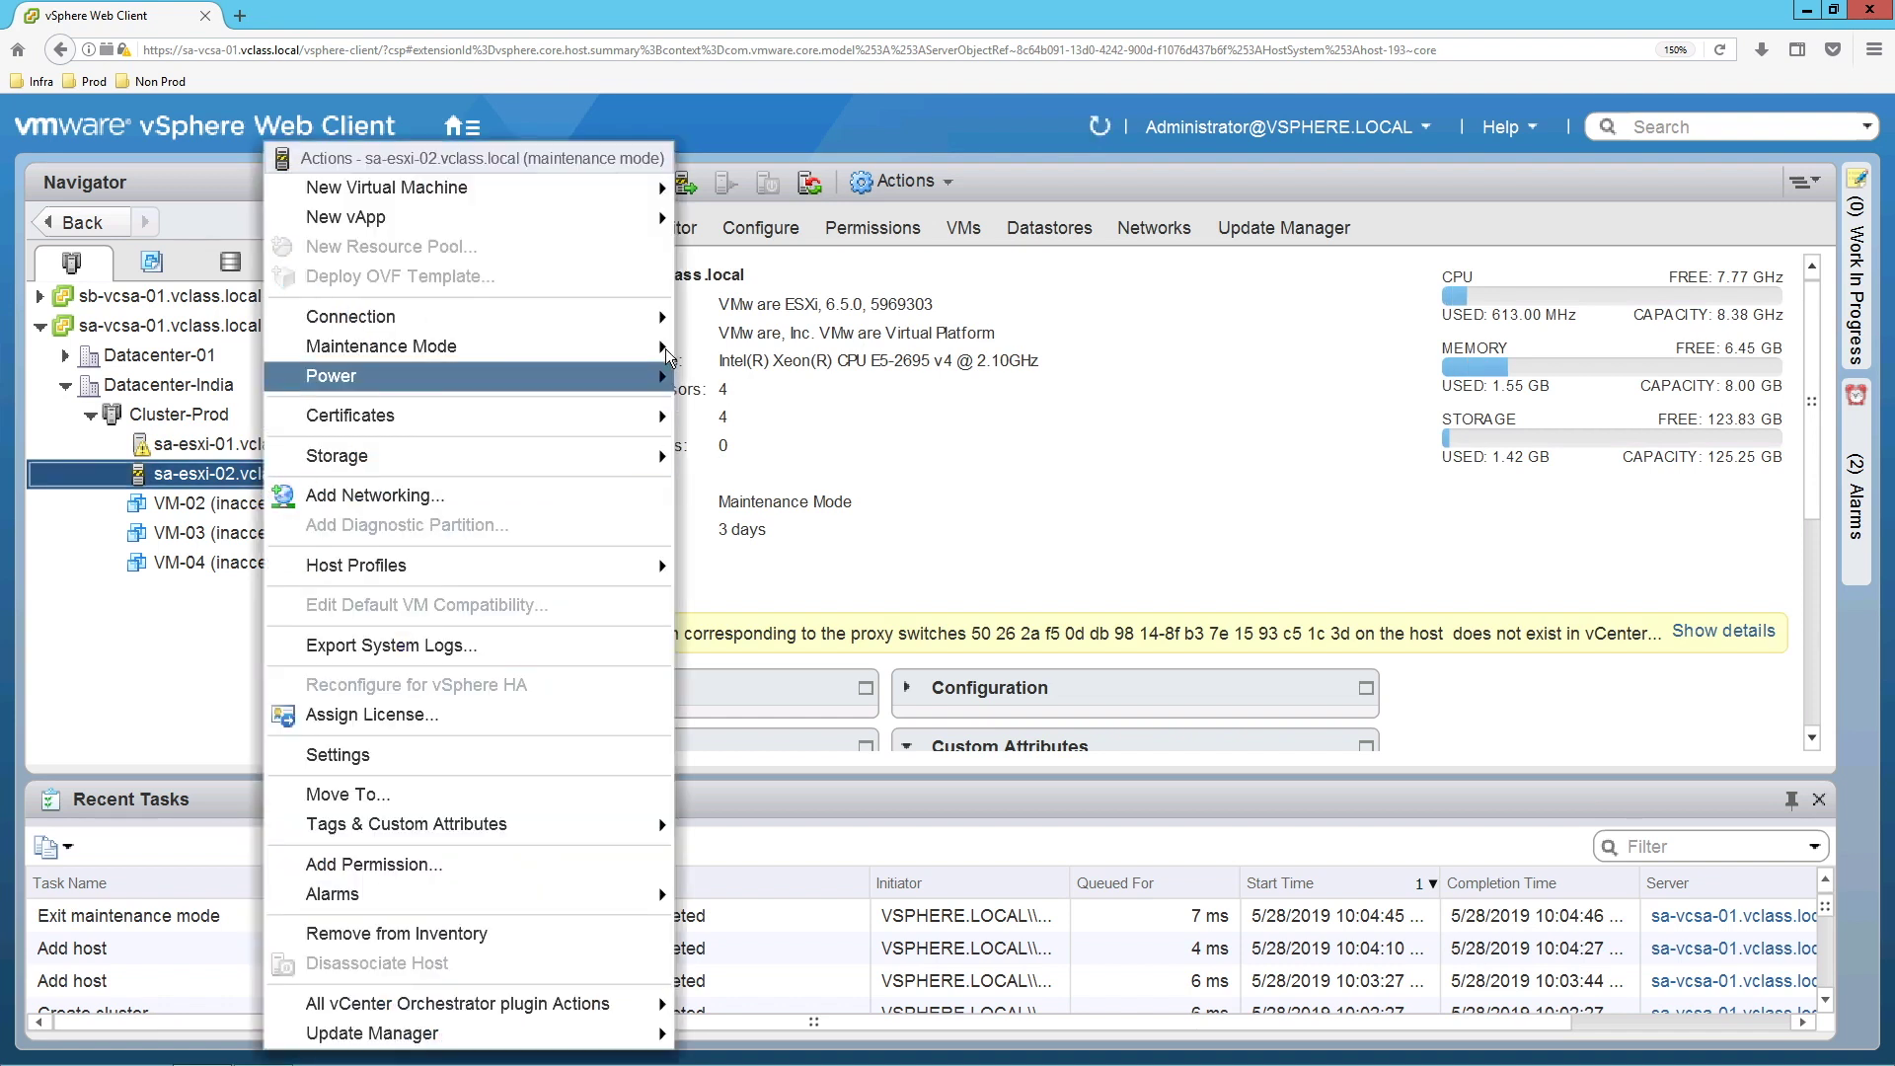
pyautogui.moveTo(667, 356)
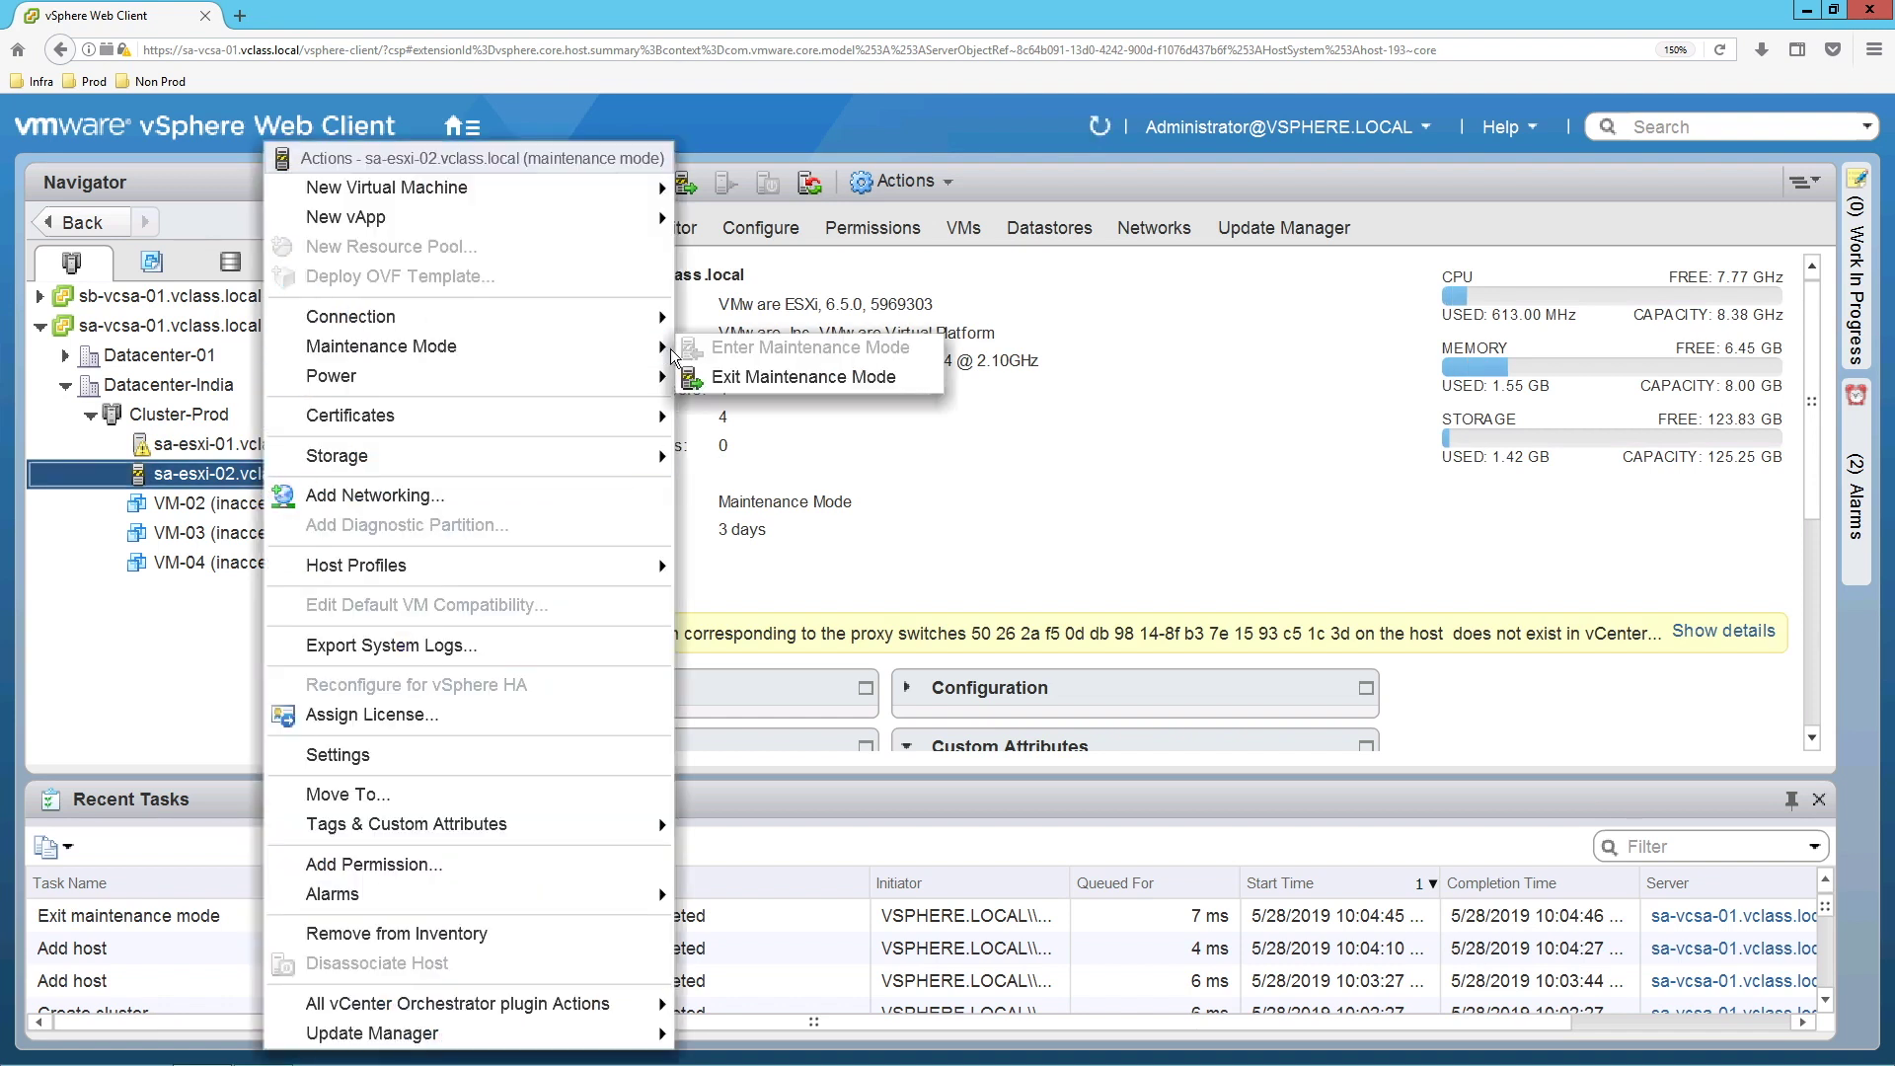
pyautogui.click(737, 371)
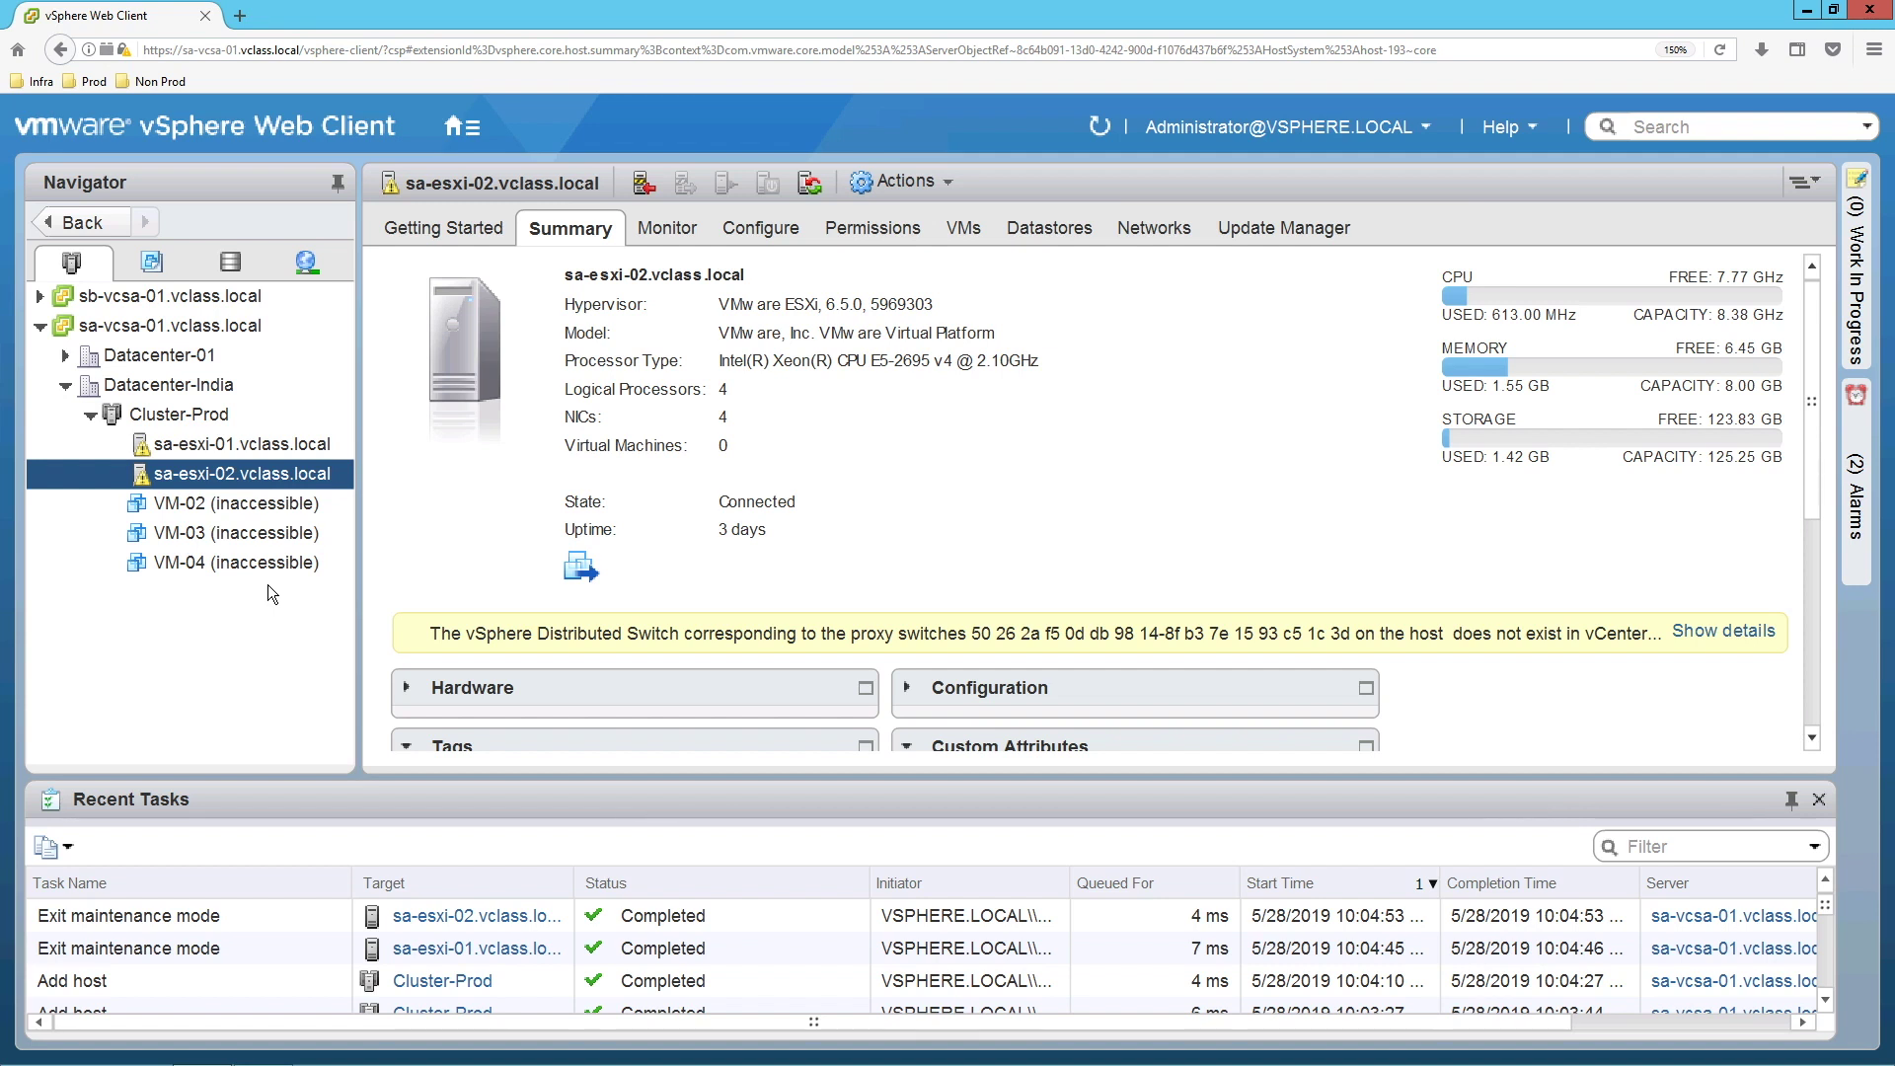
# Inspect sa-esxi-01's vmk0 adapter settings for vMotion and Management, closing without changes.
pyautogui.click(256, 446)
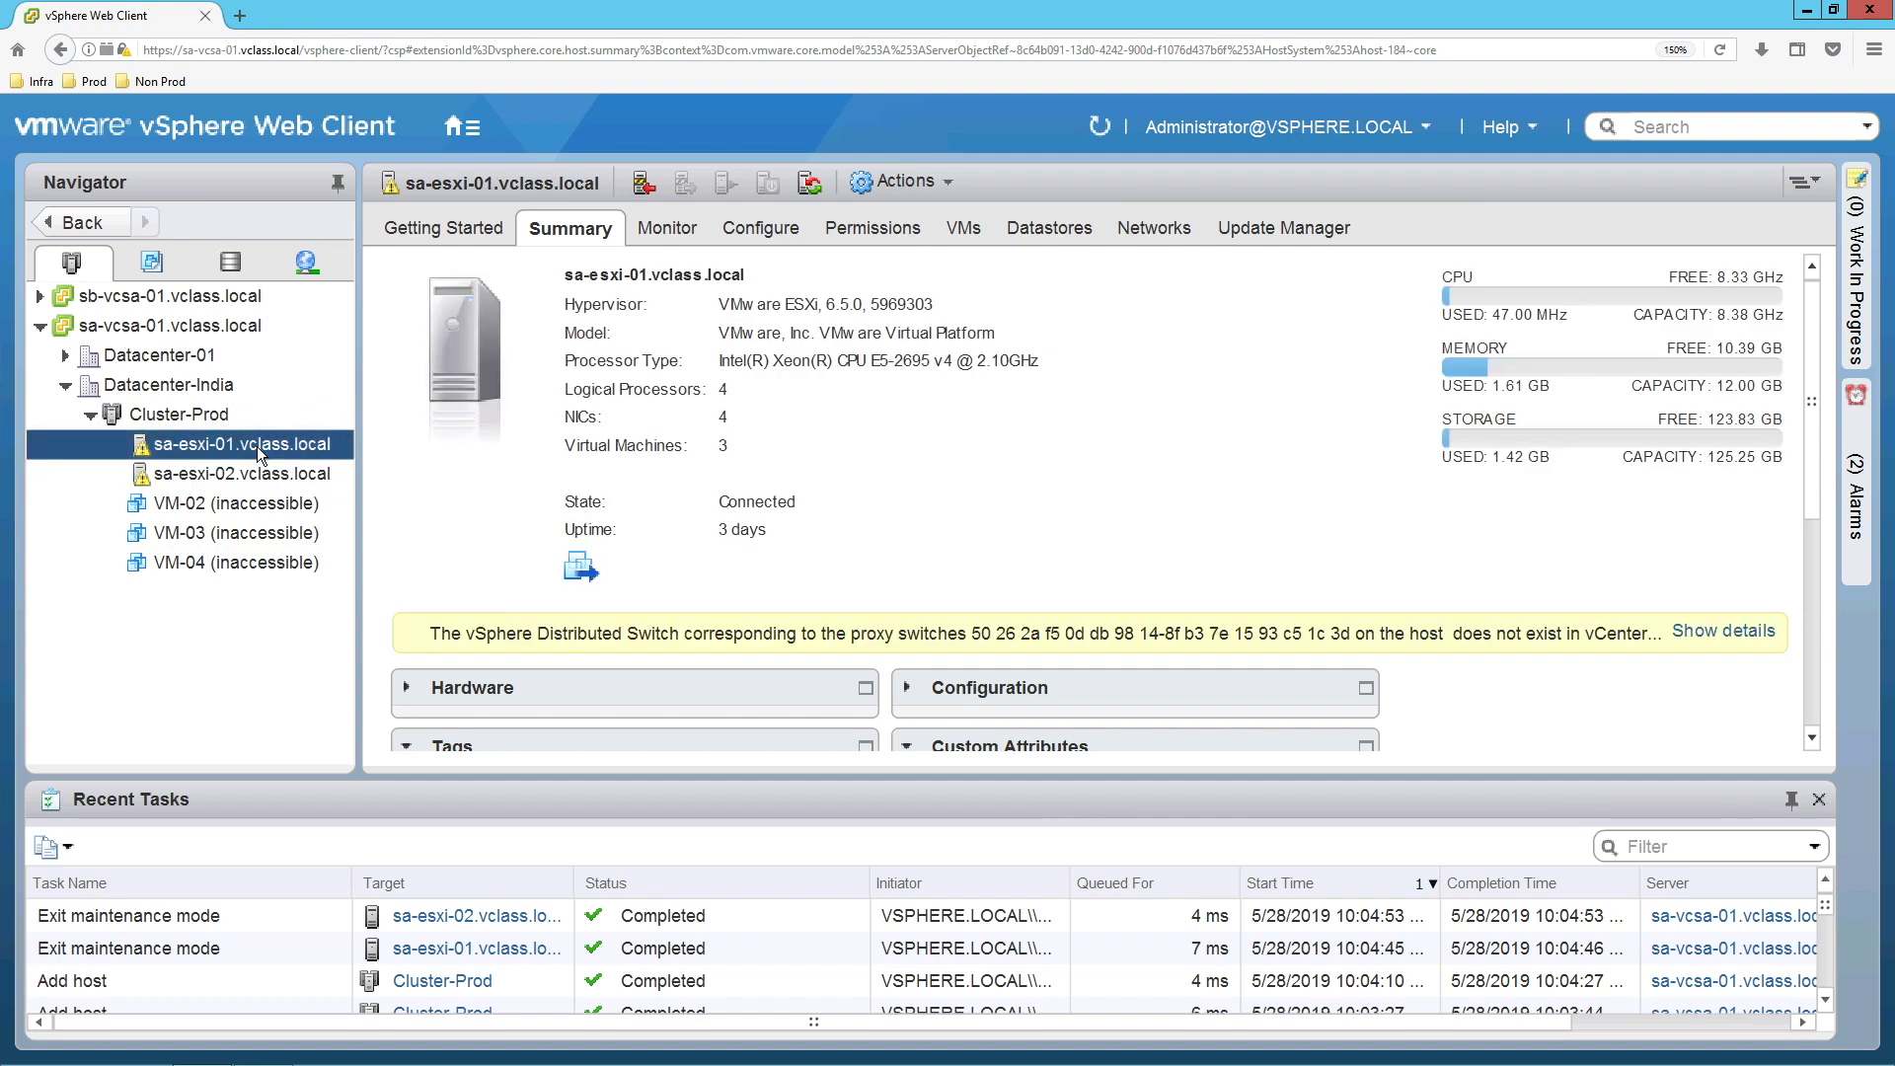
pyautogui.click(762, 231)
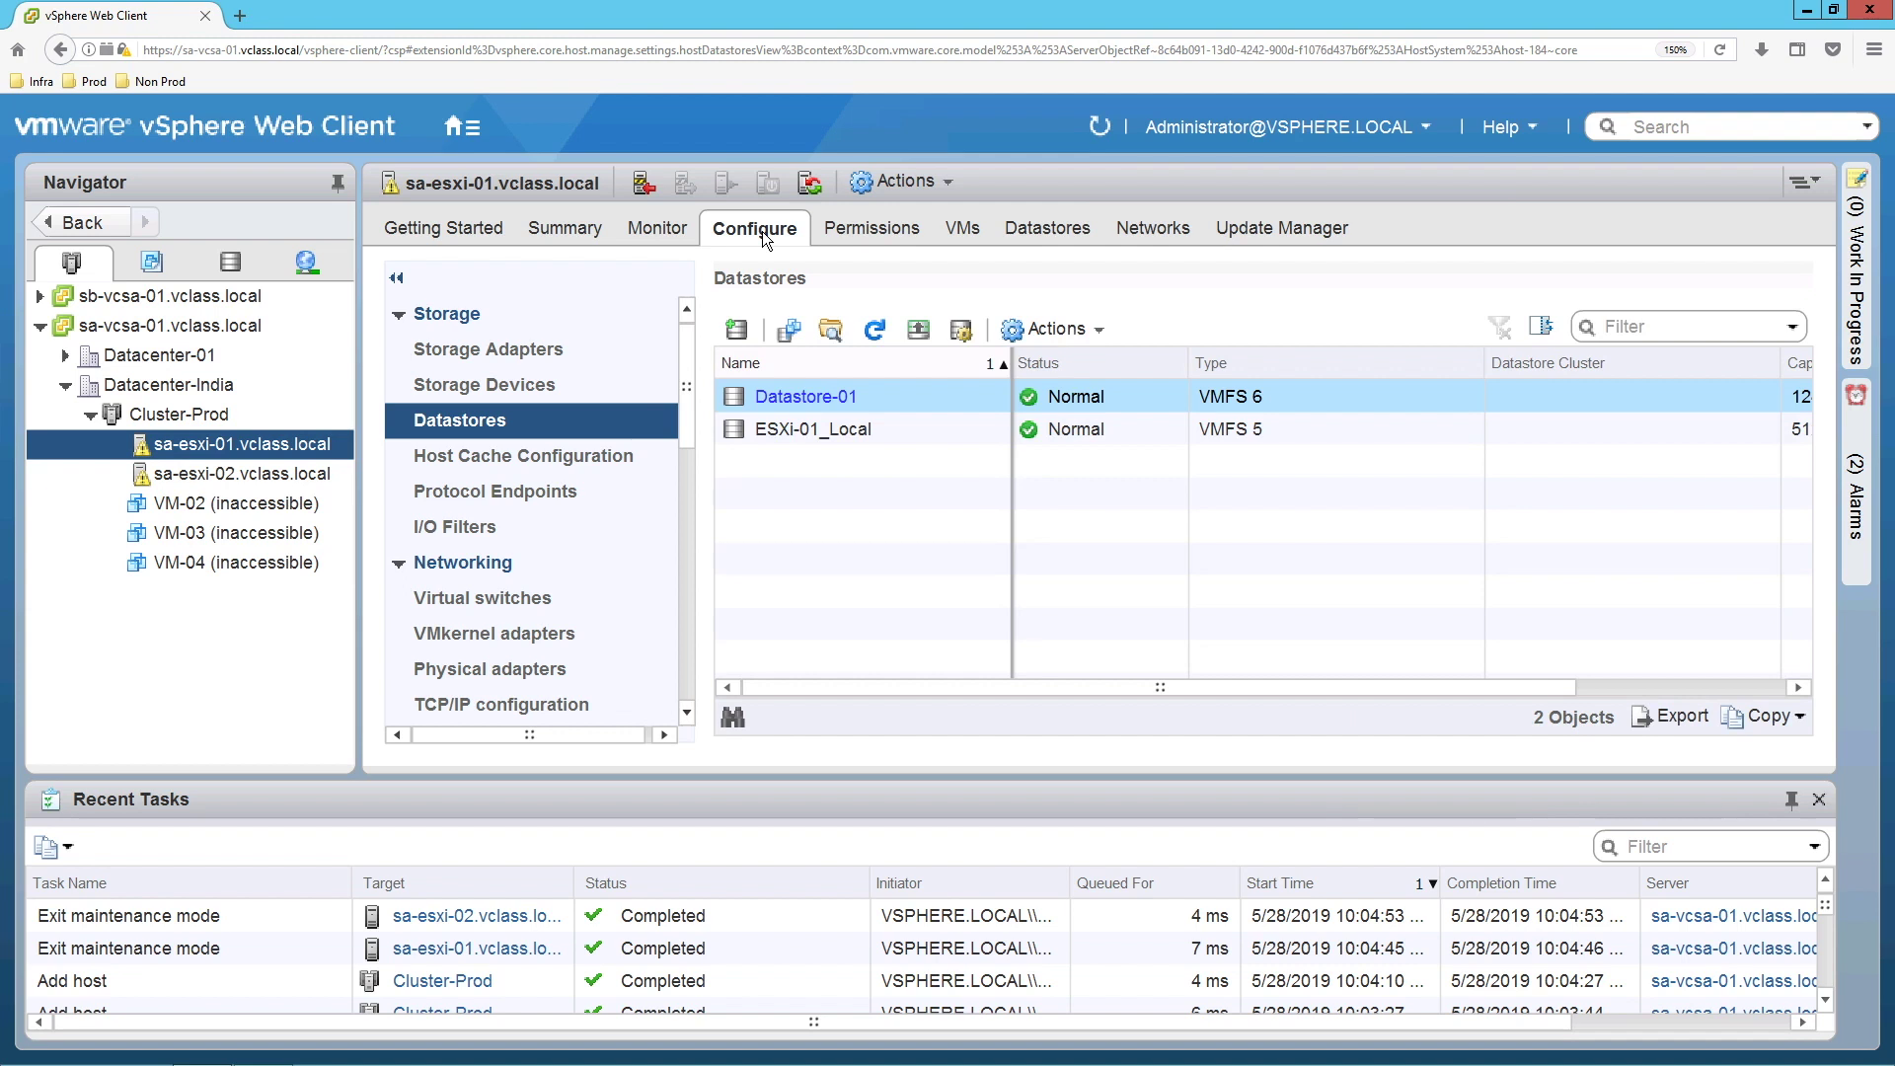
pyautogui.click(511, 640)
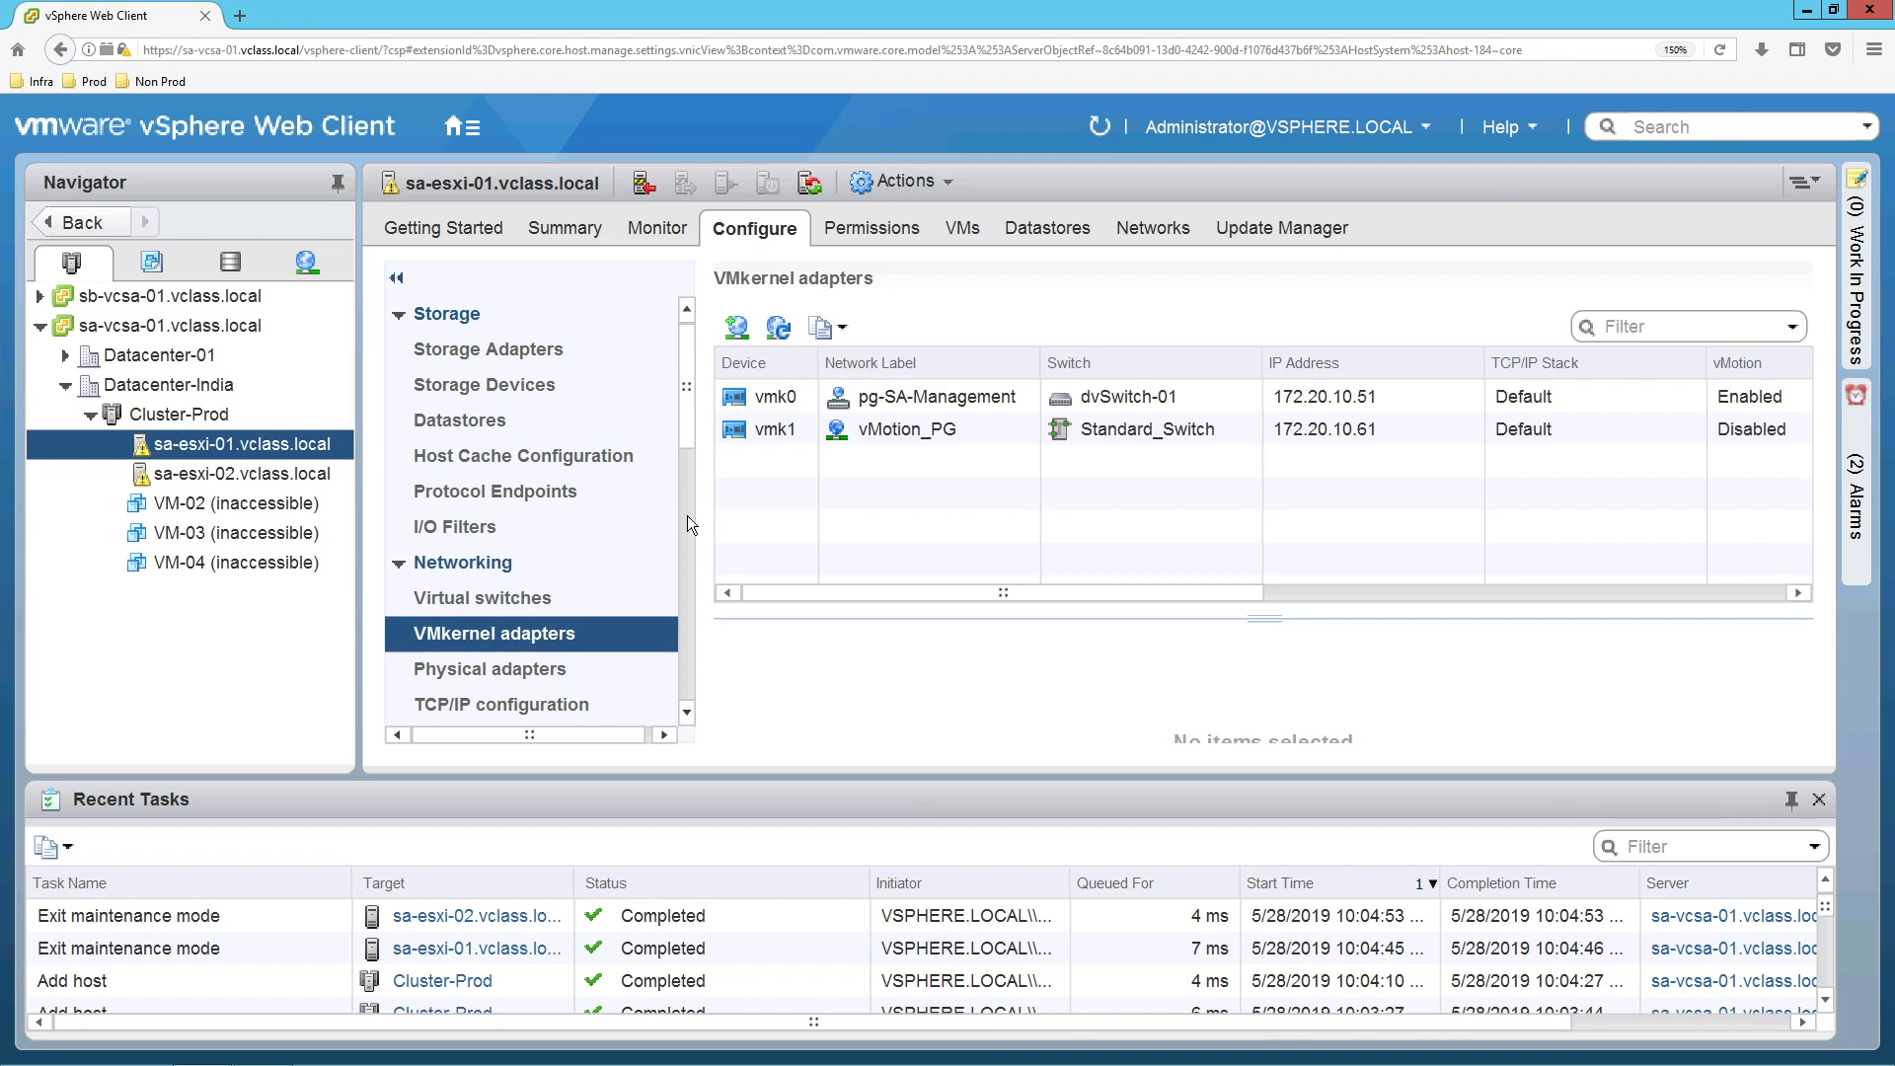
pyautogui.click(1010, 401)
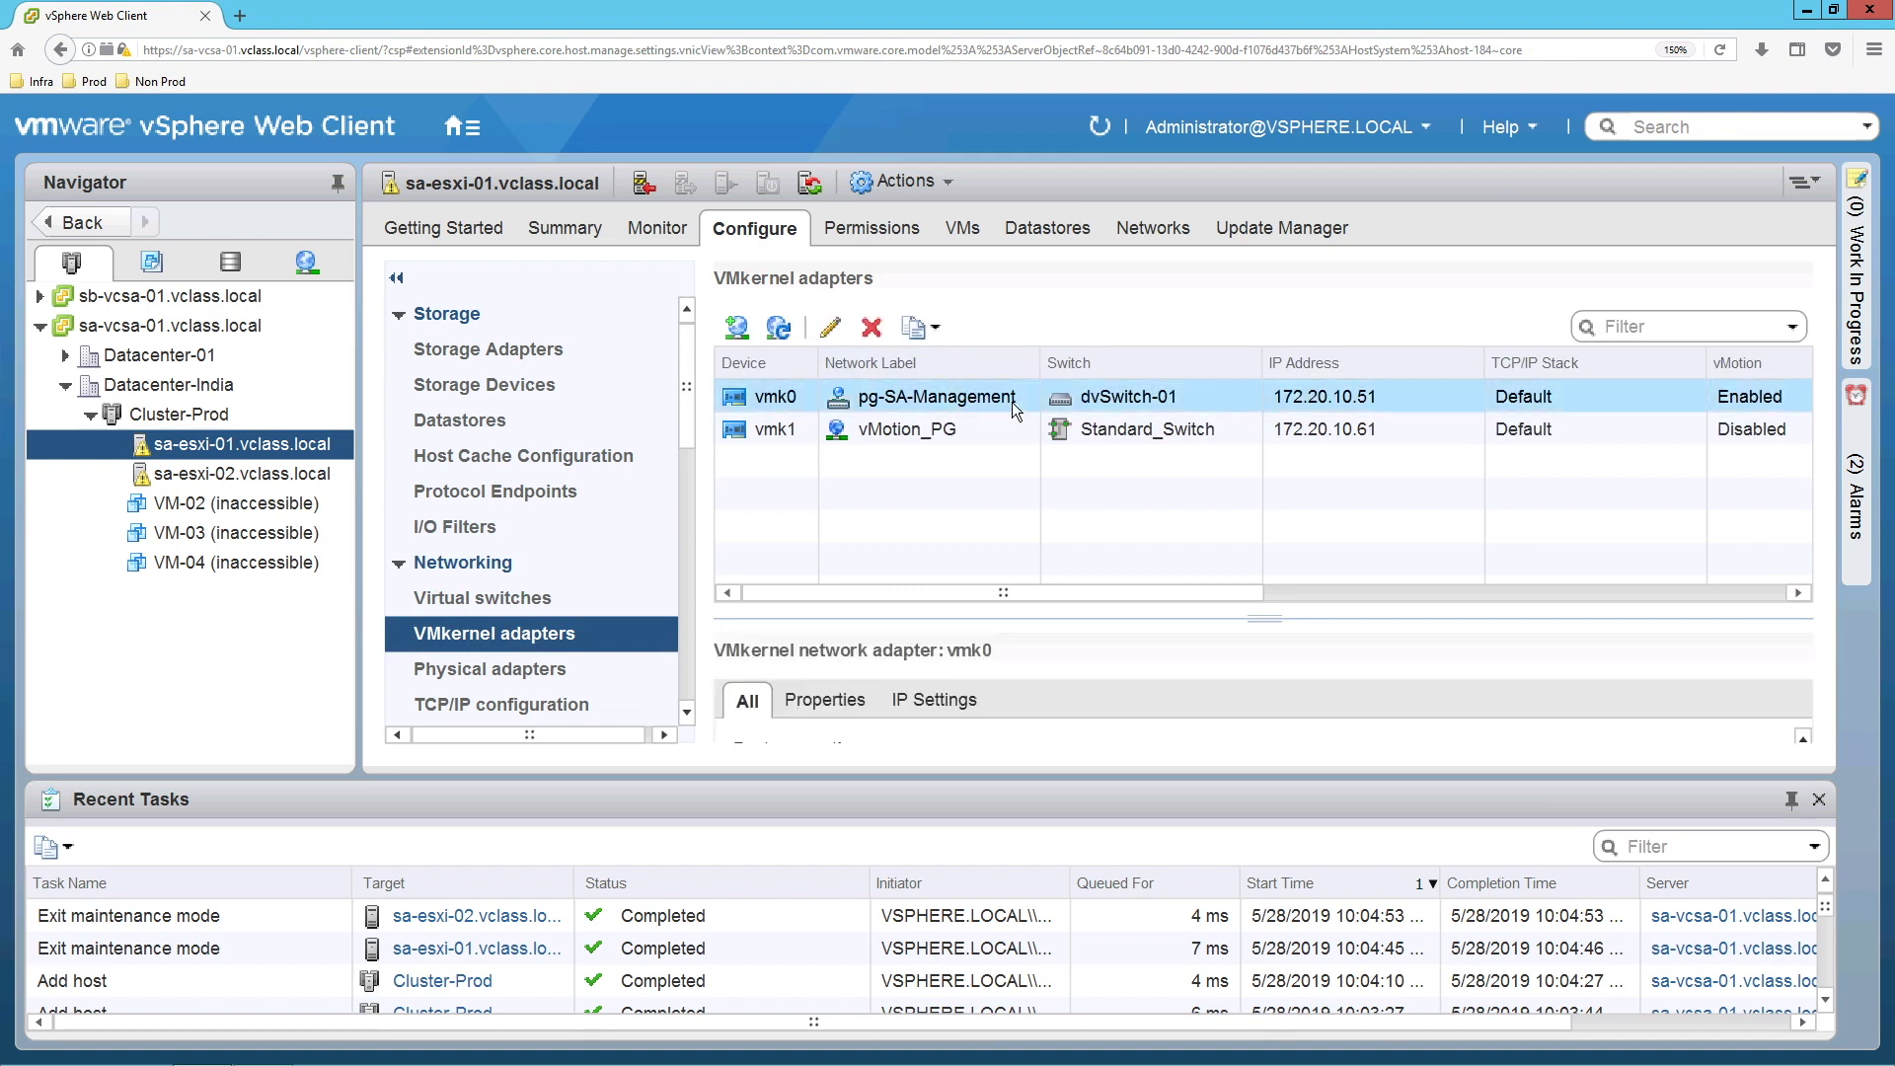
pyautogui.click(829, 326)
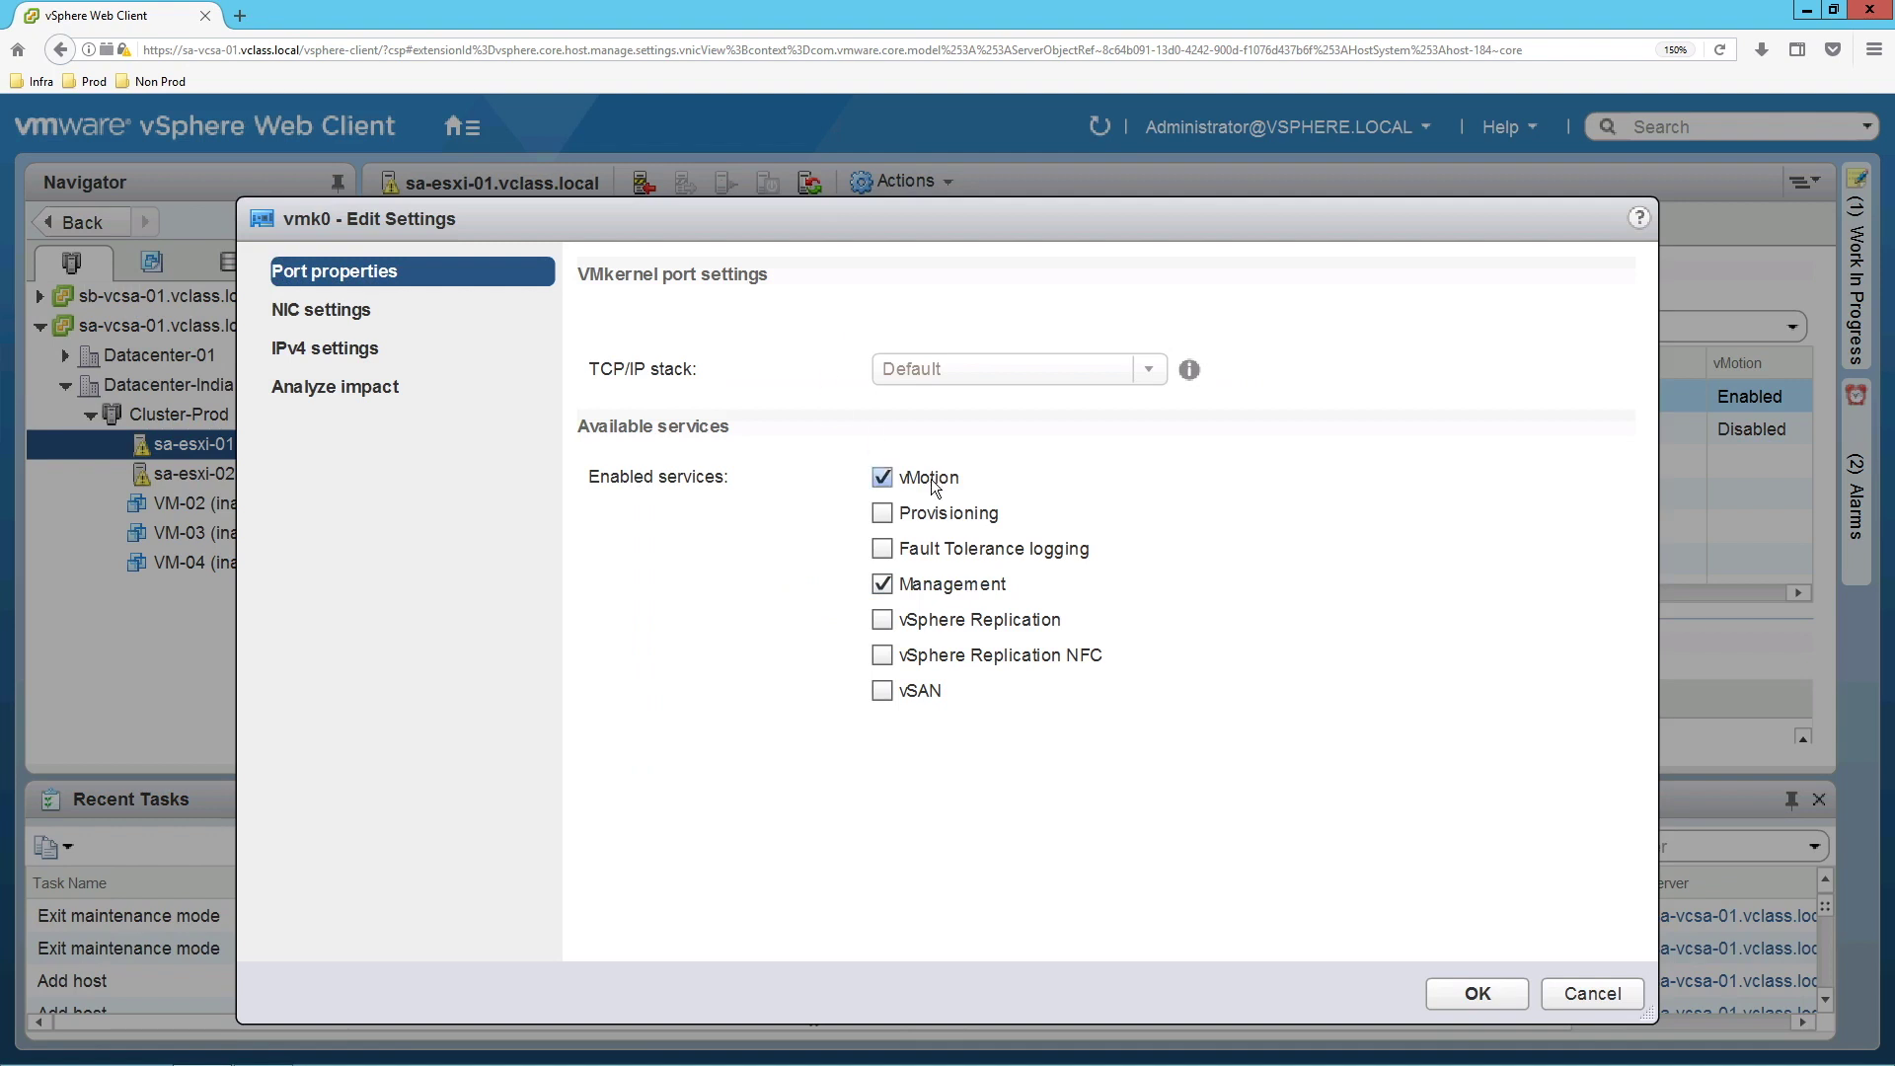
pyautogui.click(1567, 995)
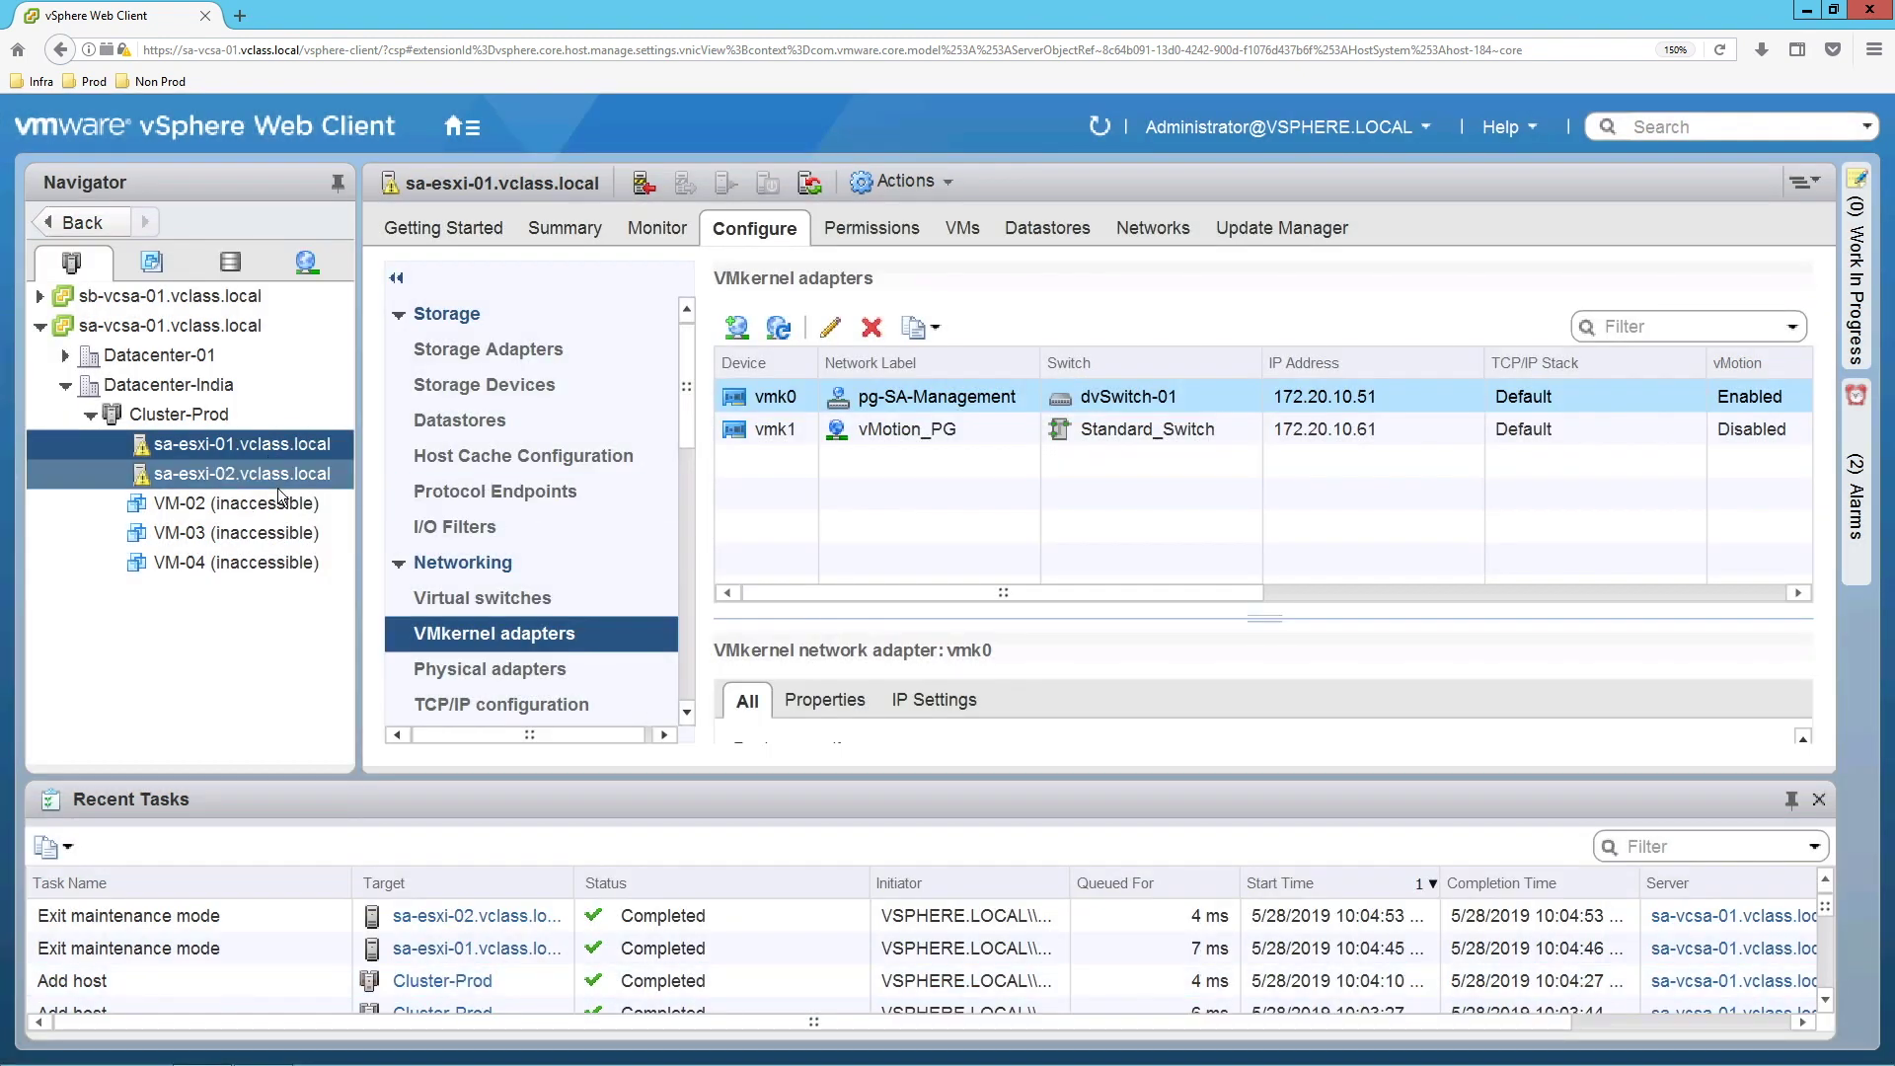
# Check sa-esxi-02's vmk0 services without changes, then list its datastores Datastore-01 and SA-ESXi-02-Local.
pyautogui.click(281, 476)
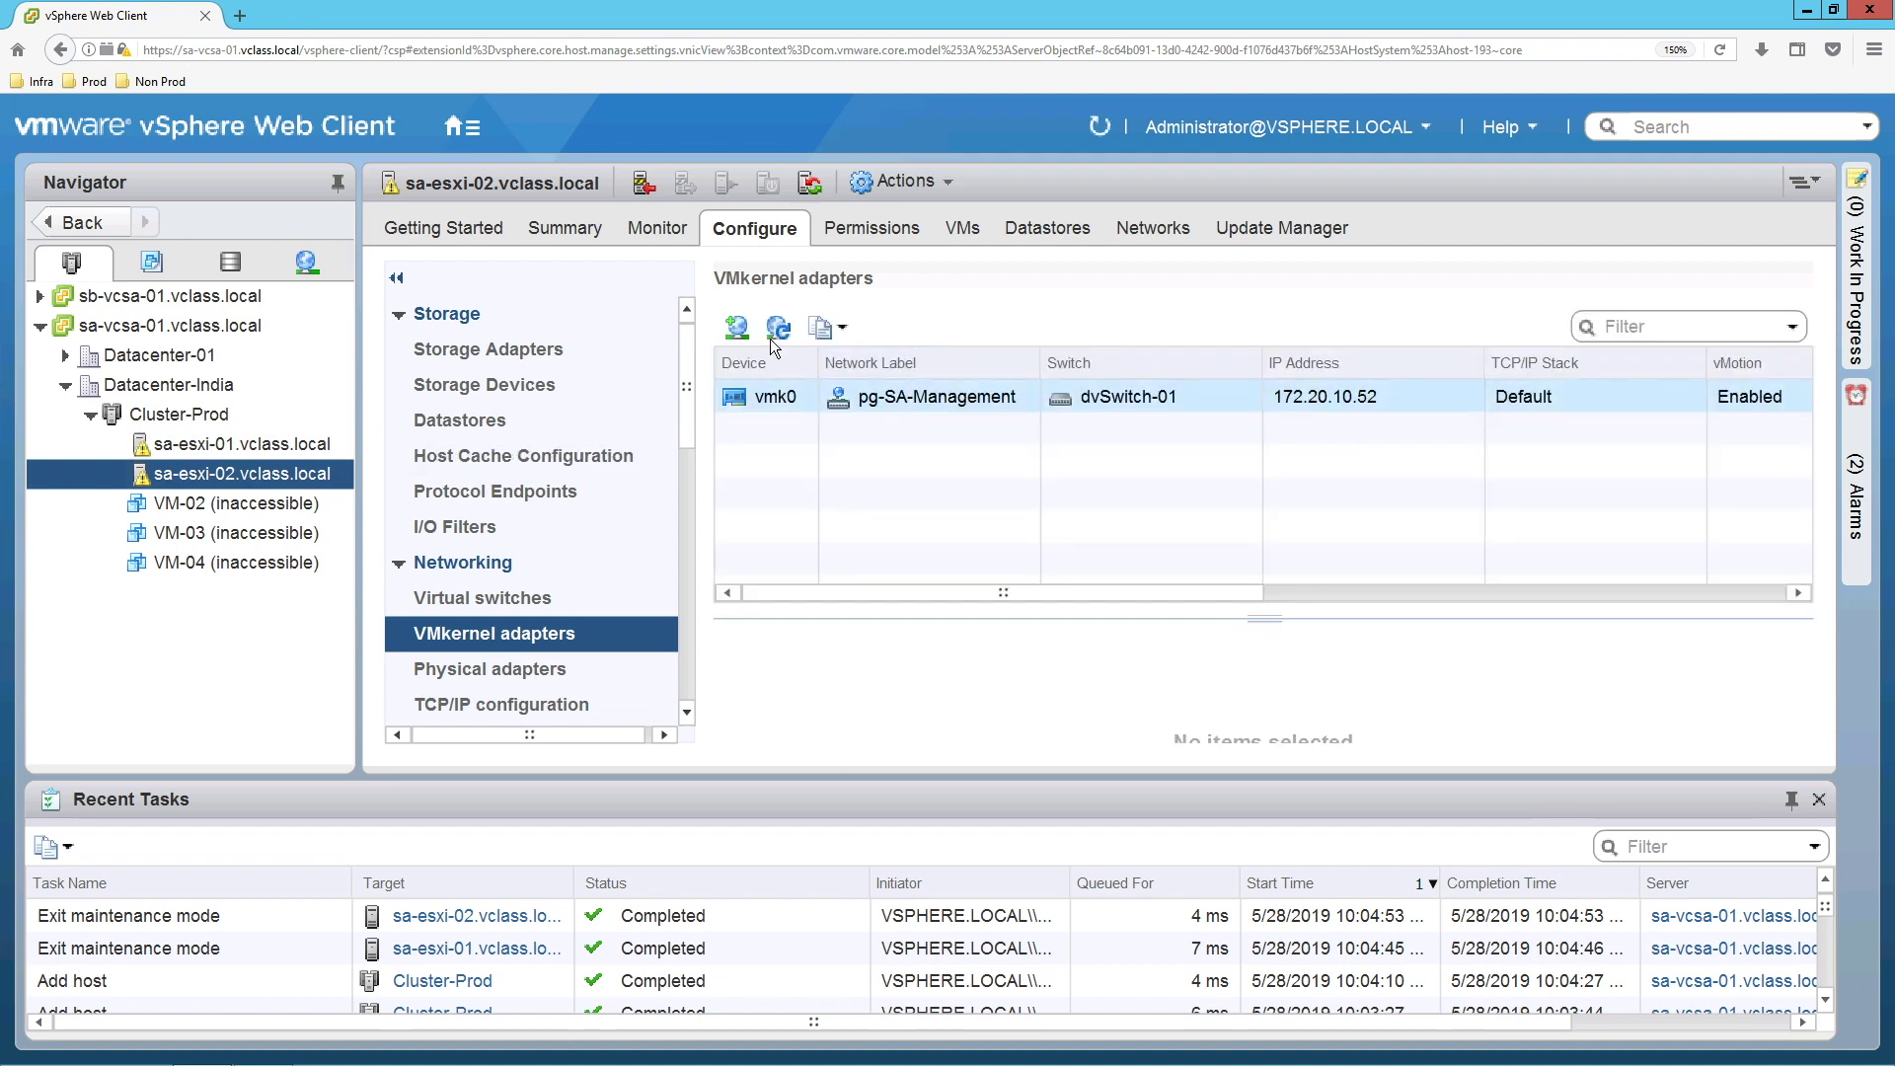
pyautogui.click(829, 334)
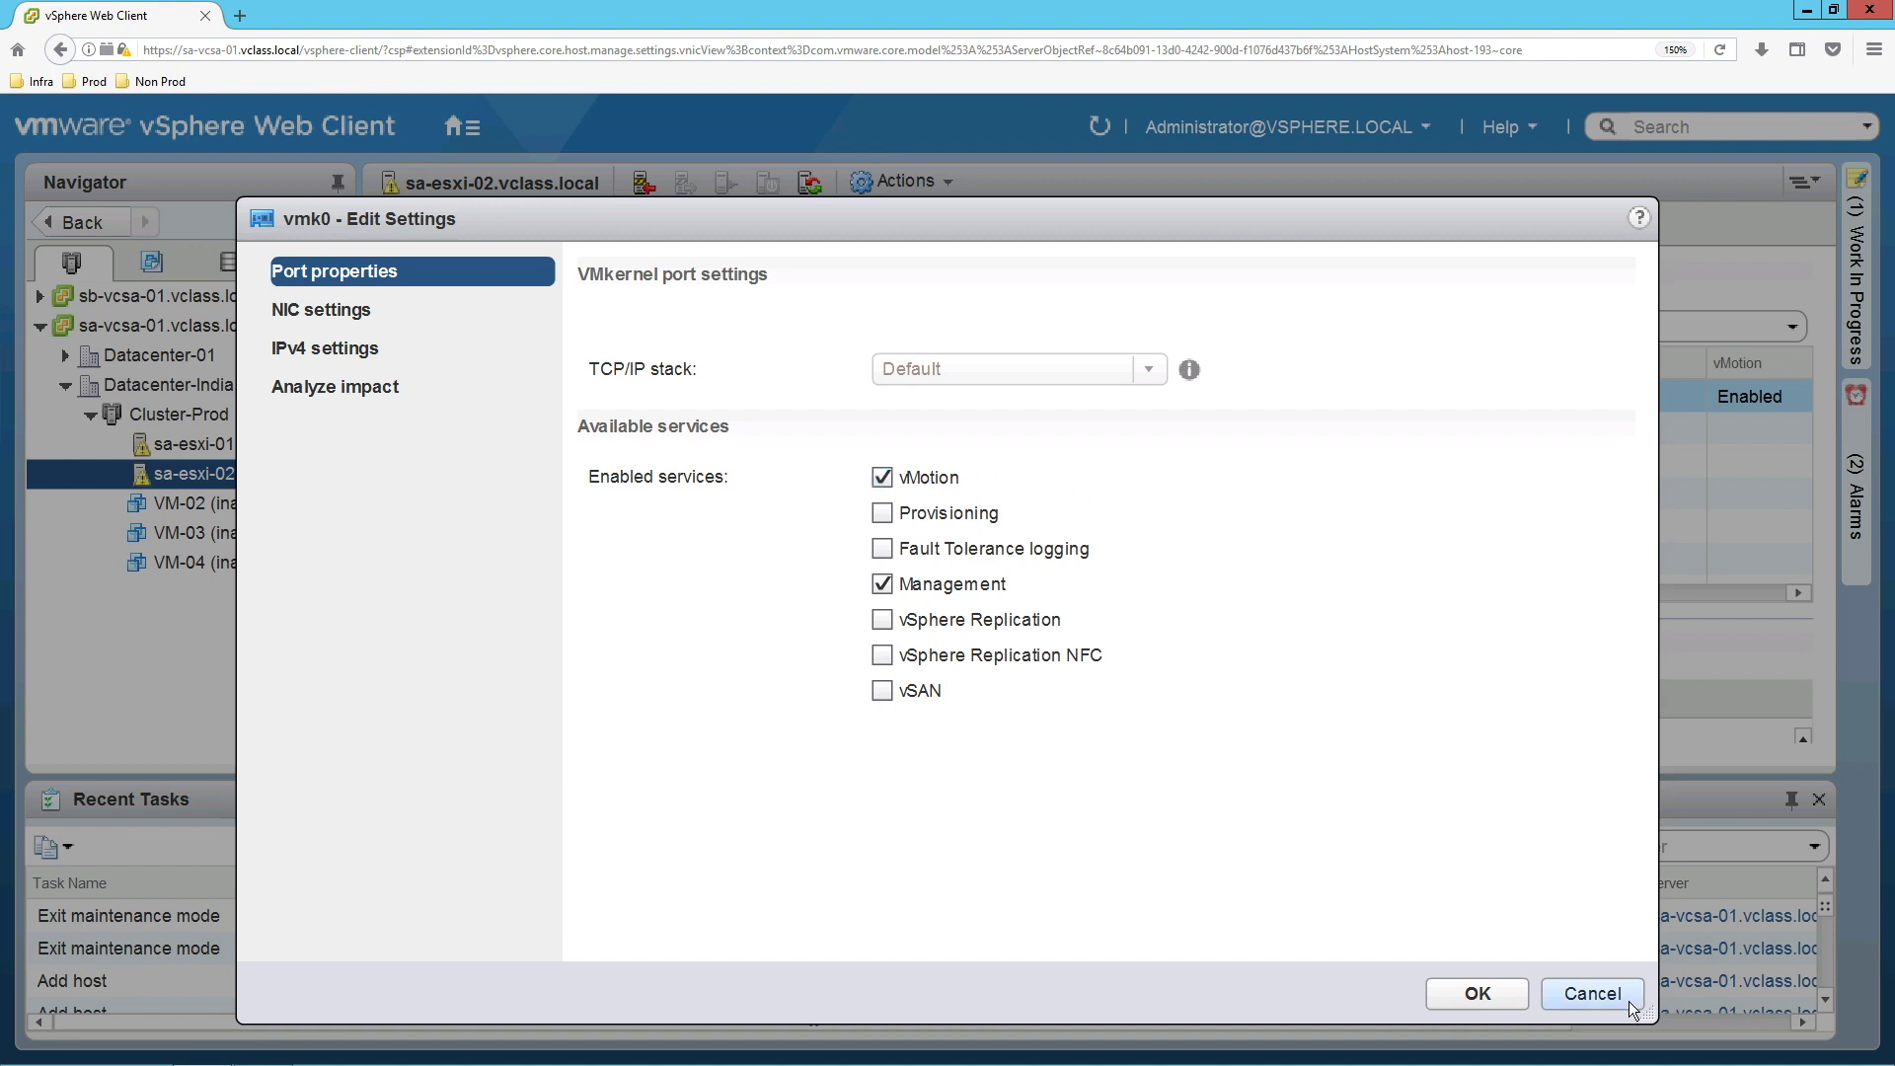
pyautogui.click(1590, 993)
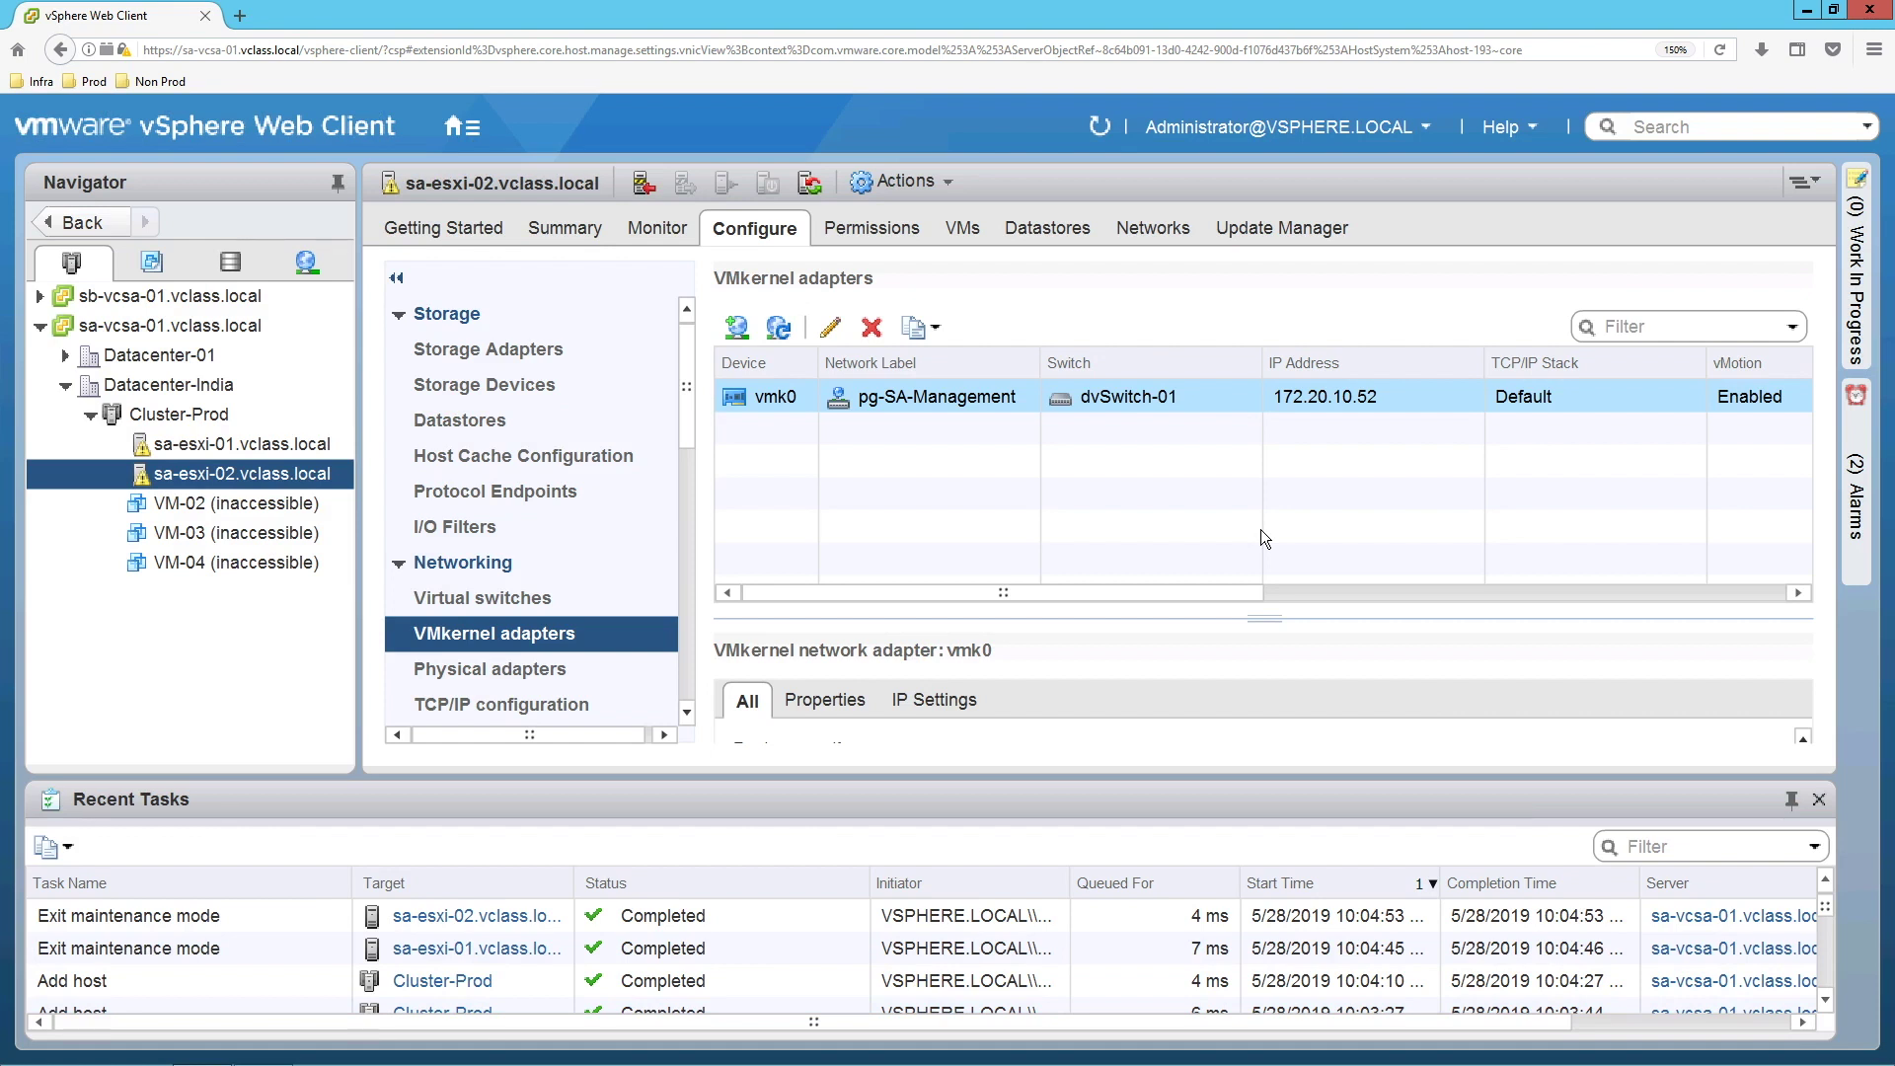
pyautogui.click(487, 416)
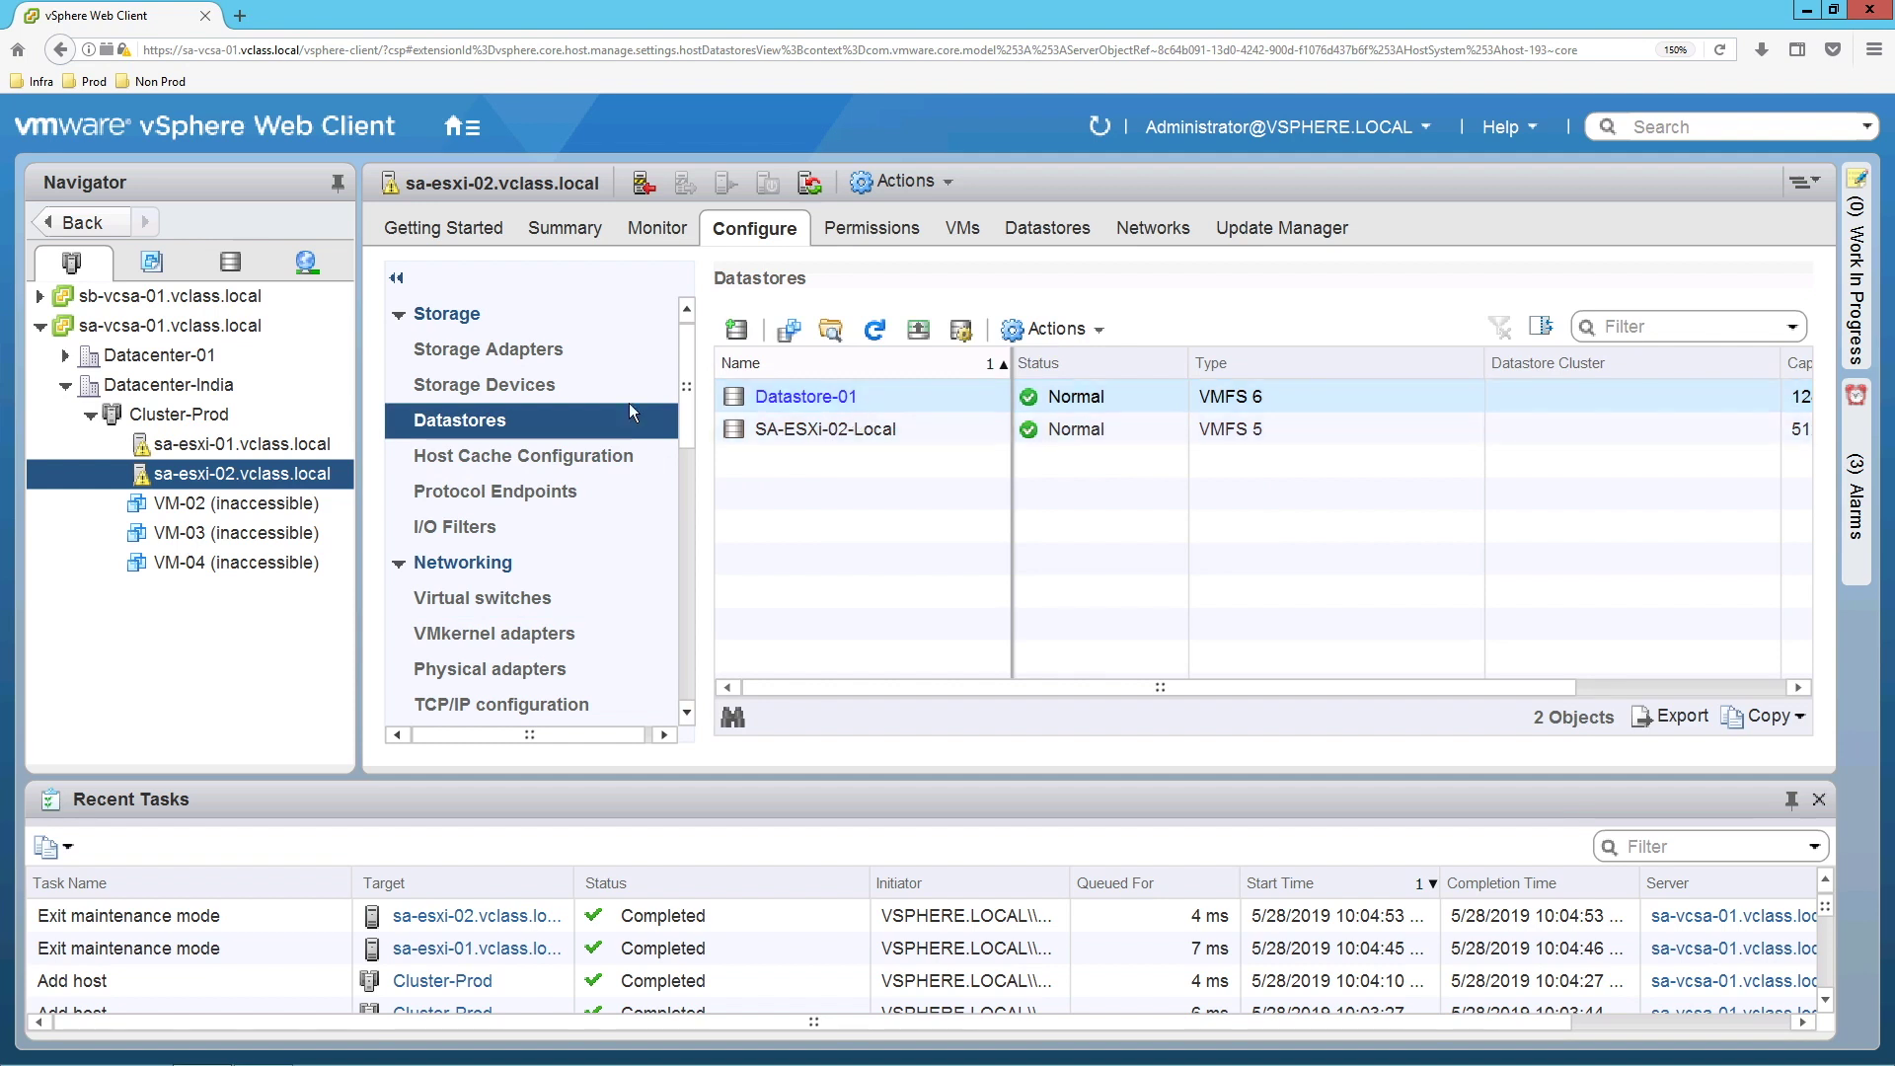
# Look at sa-esxi-01's Datastore-01, then open the Cluster-Prod summary with 8 processors and 20.00 GB memory.
pyautogui.click(261, 448)
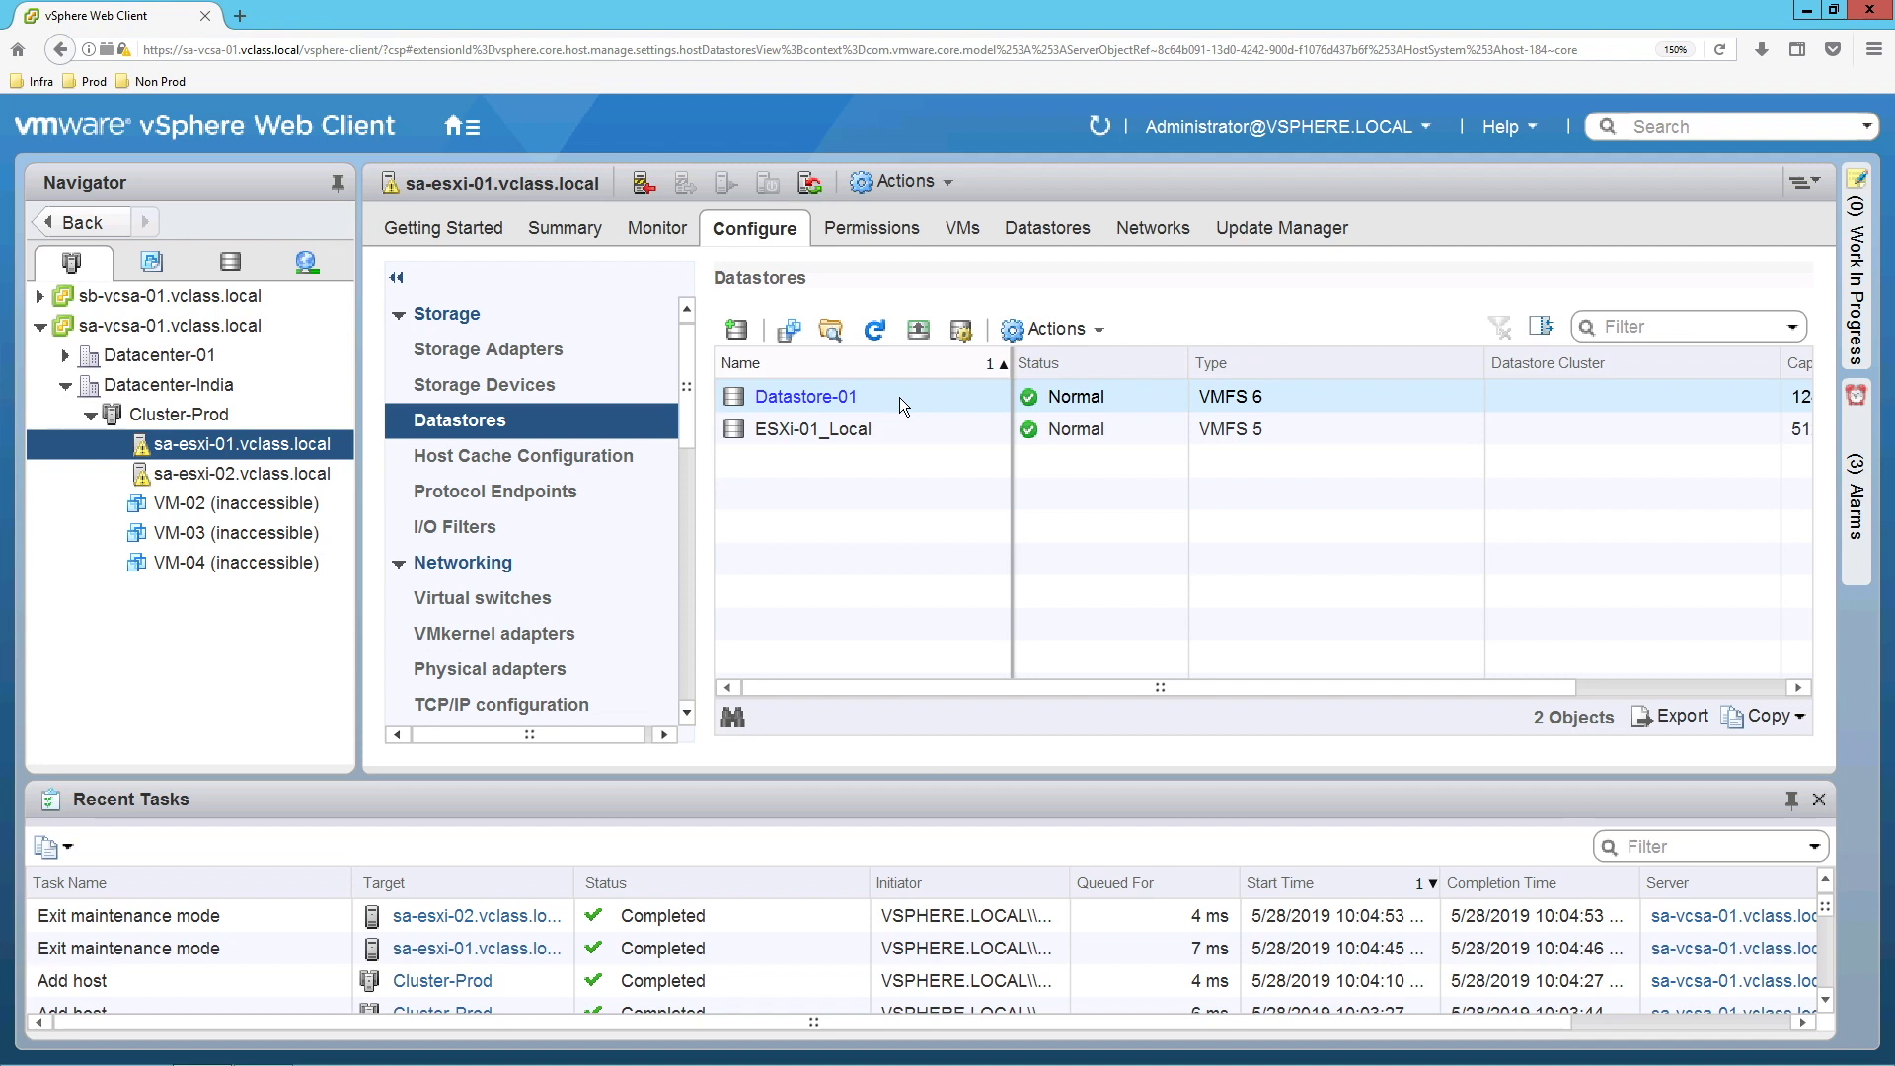
pyautogui.click(898, 397)
pyautogui.click(197, 415)
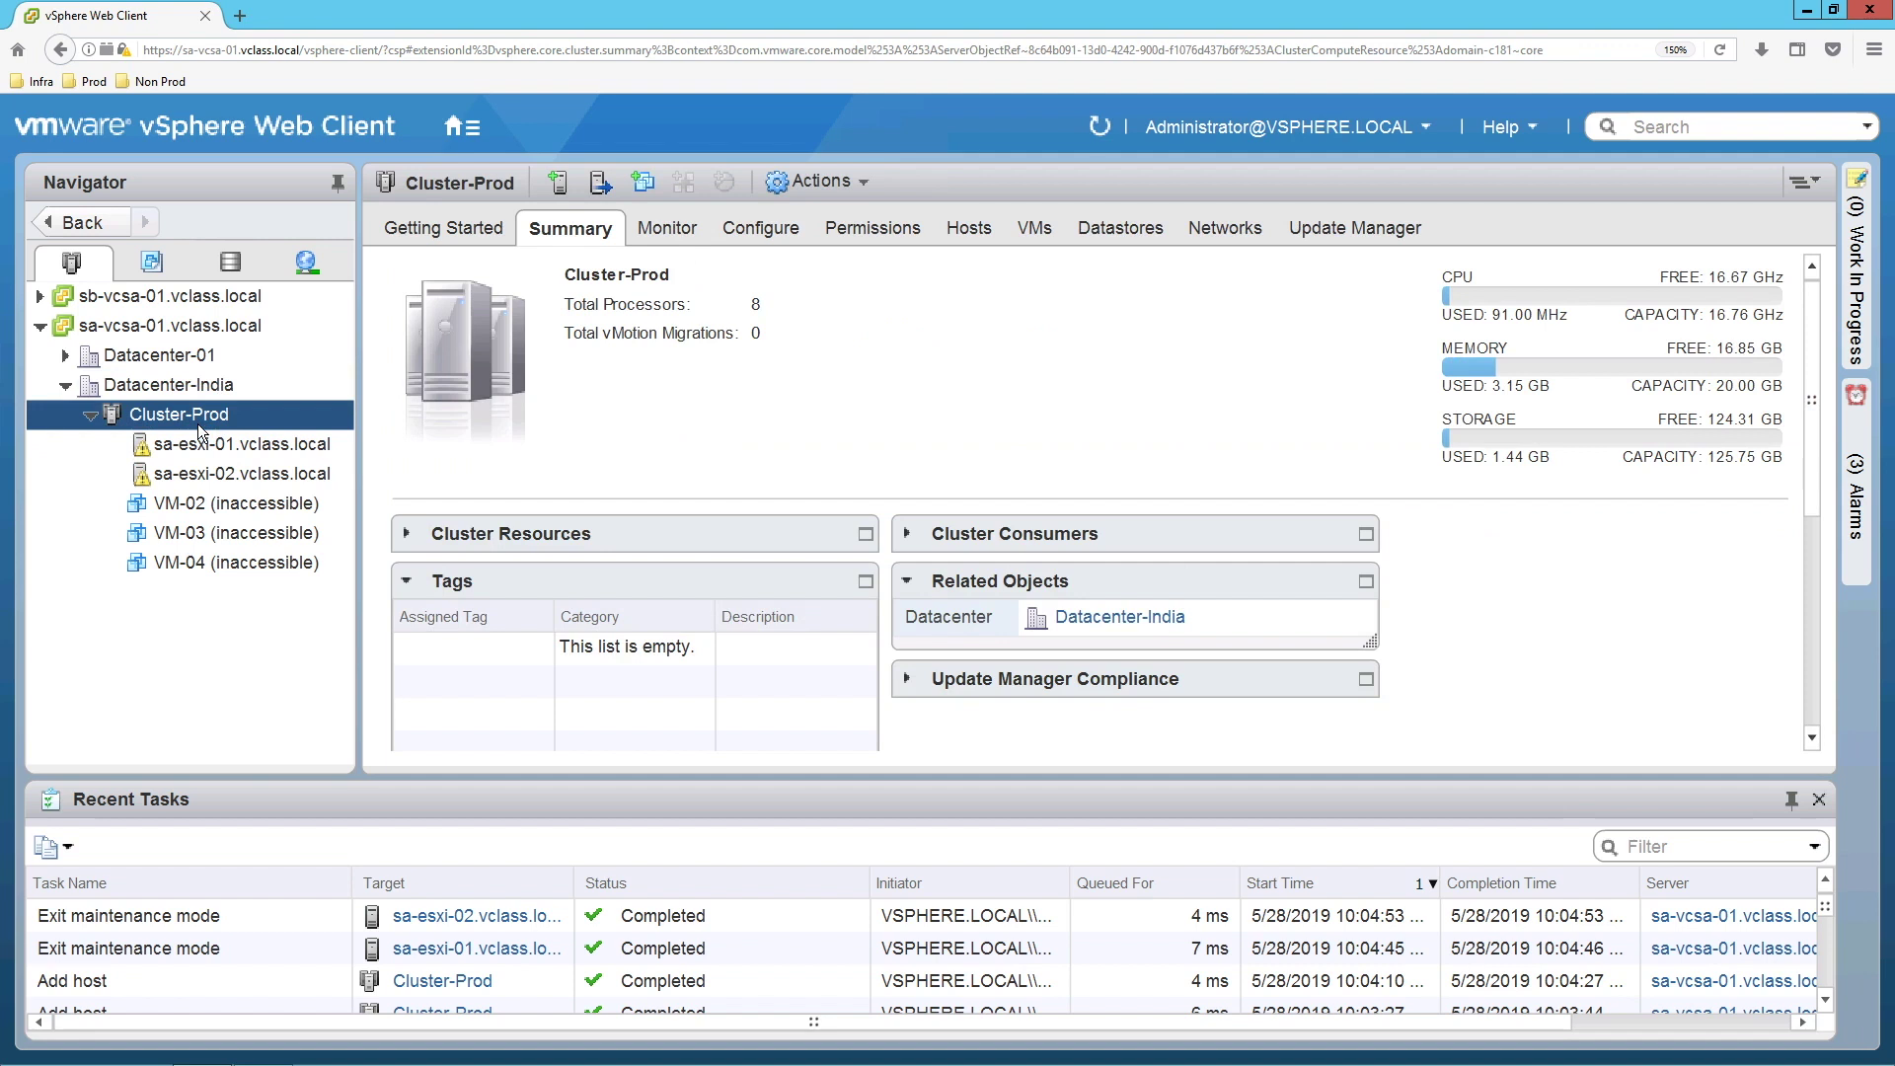
# Enable vSphere HA in Cluster-Prod's vSphere Availability settings, so host failures restart VMs.
pyautogui.click(780, 229)
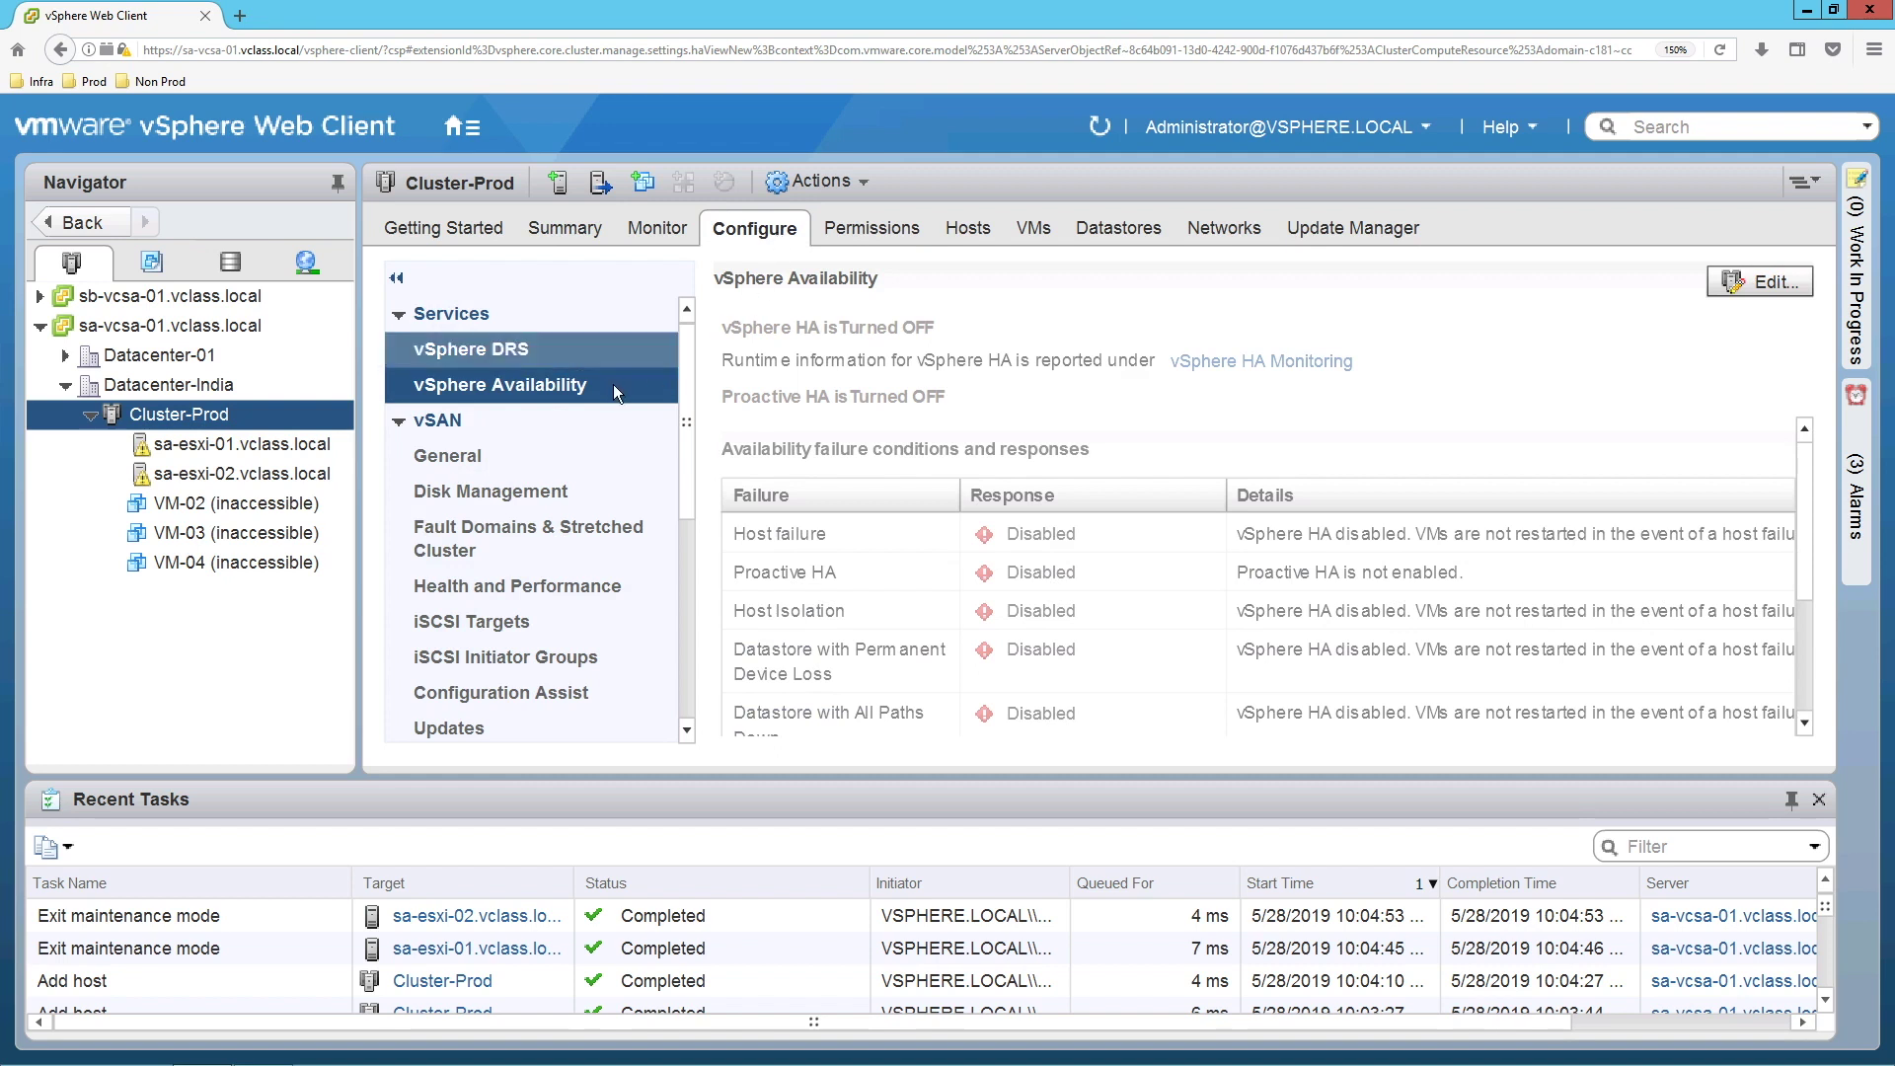
pyautogui.click(1744, 282)
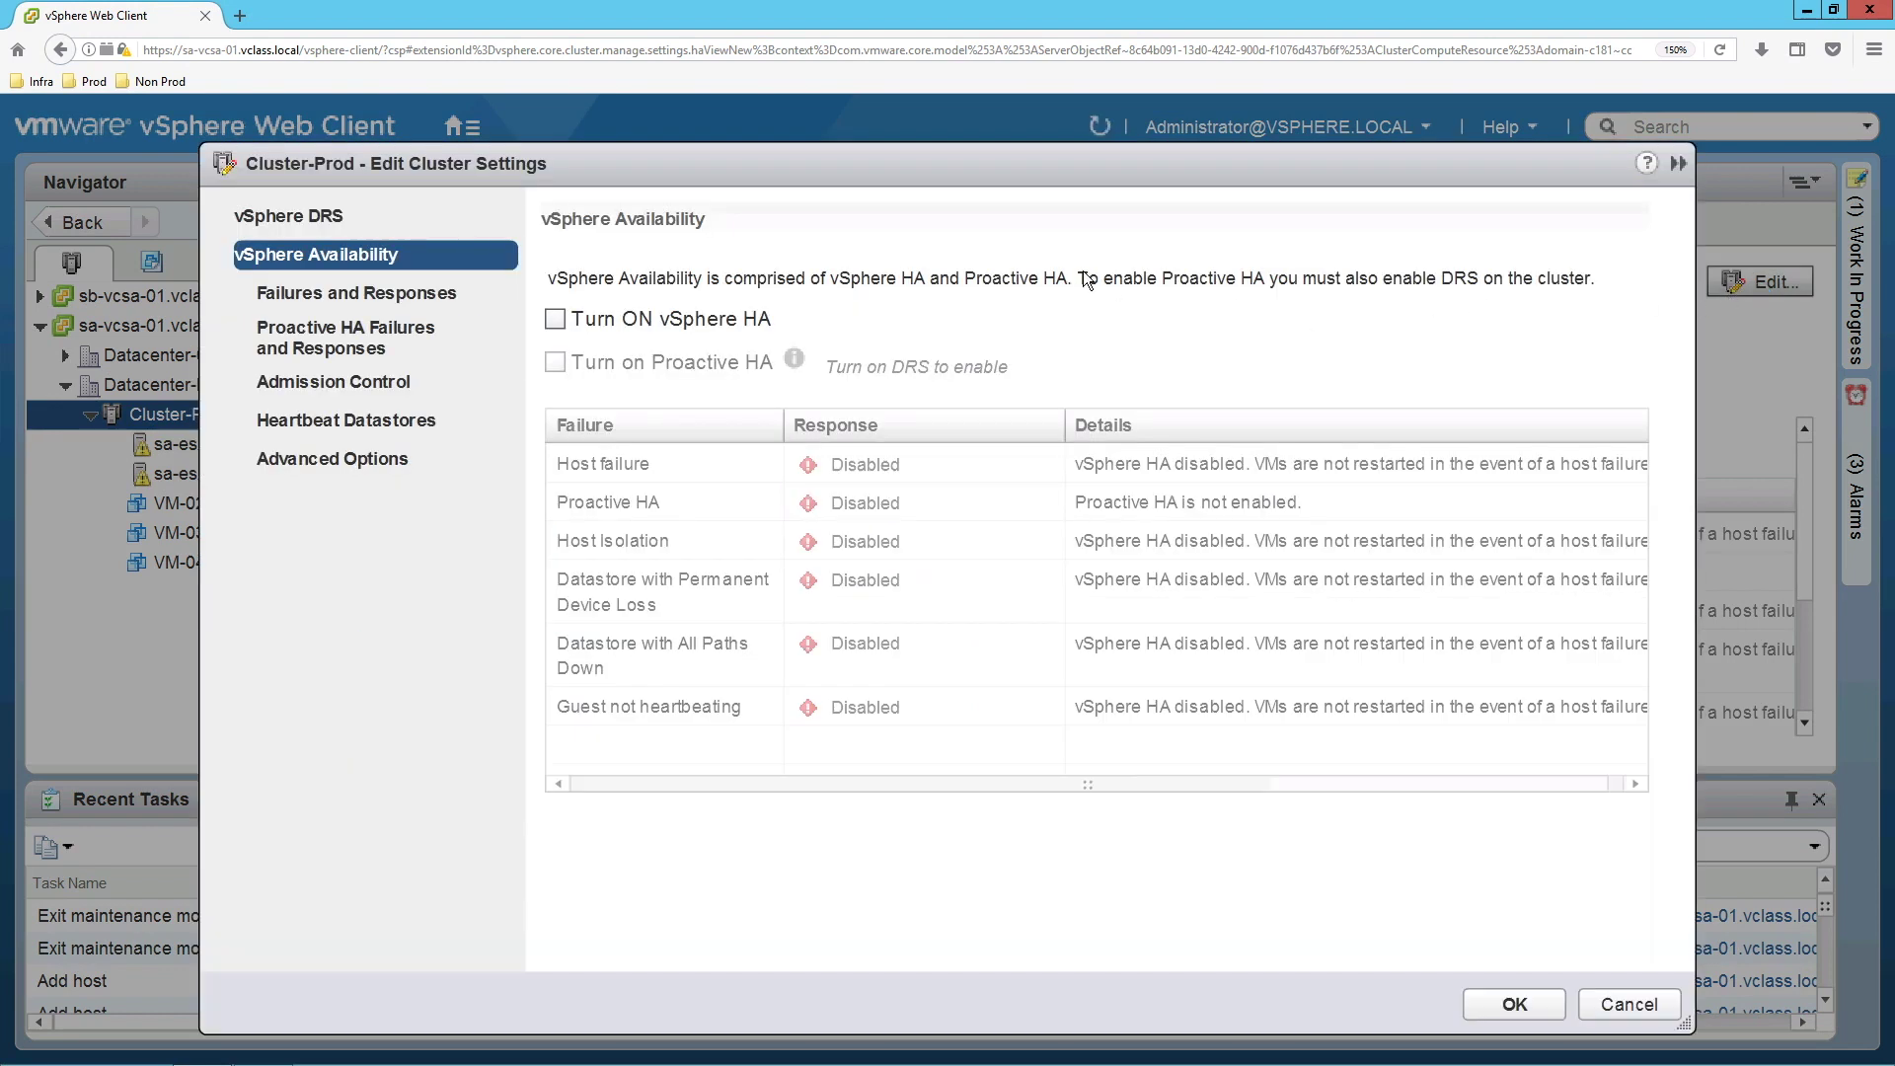
pyautogui.click(750, 328)
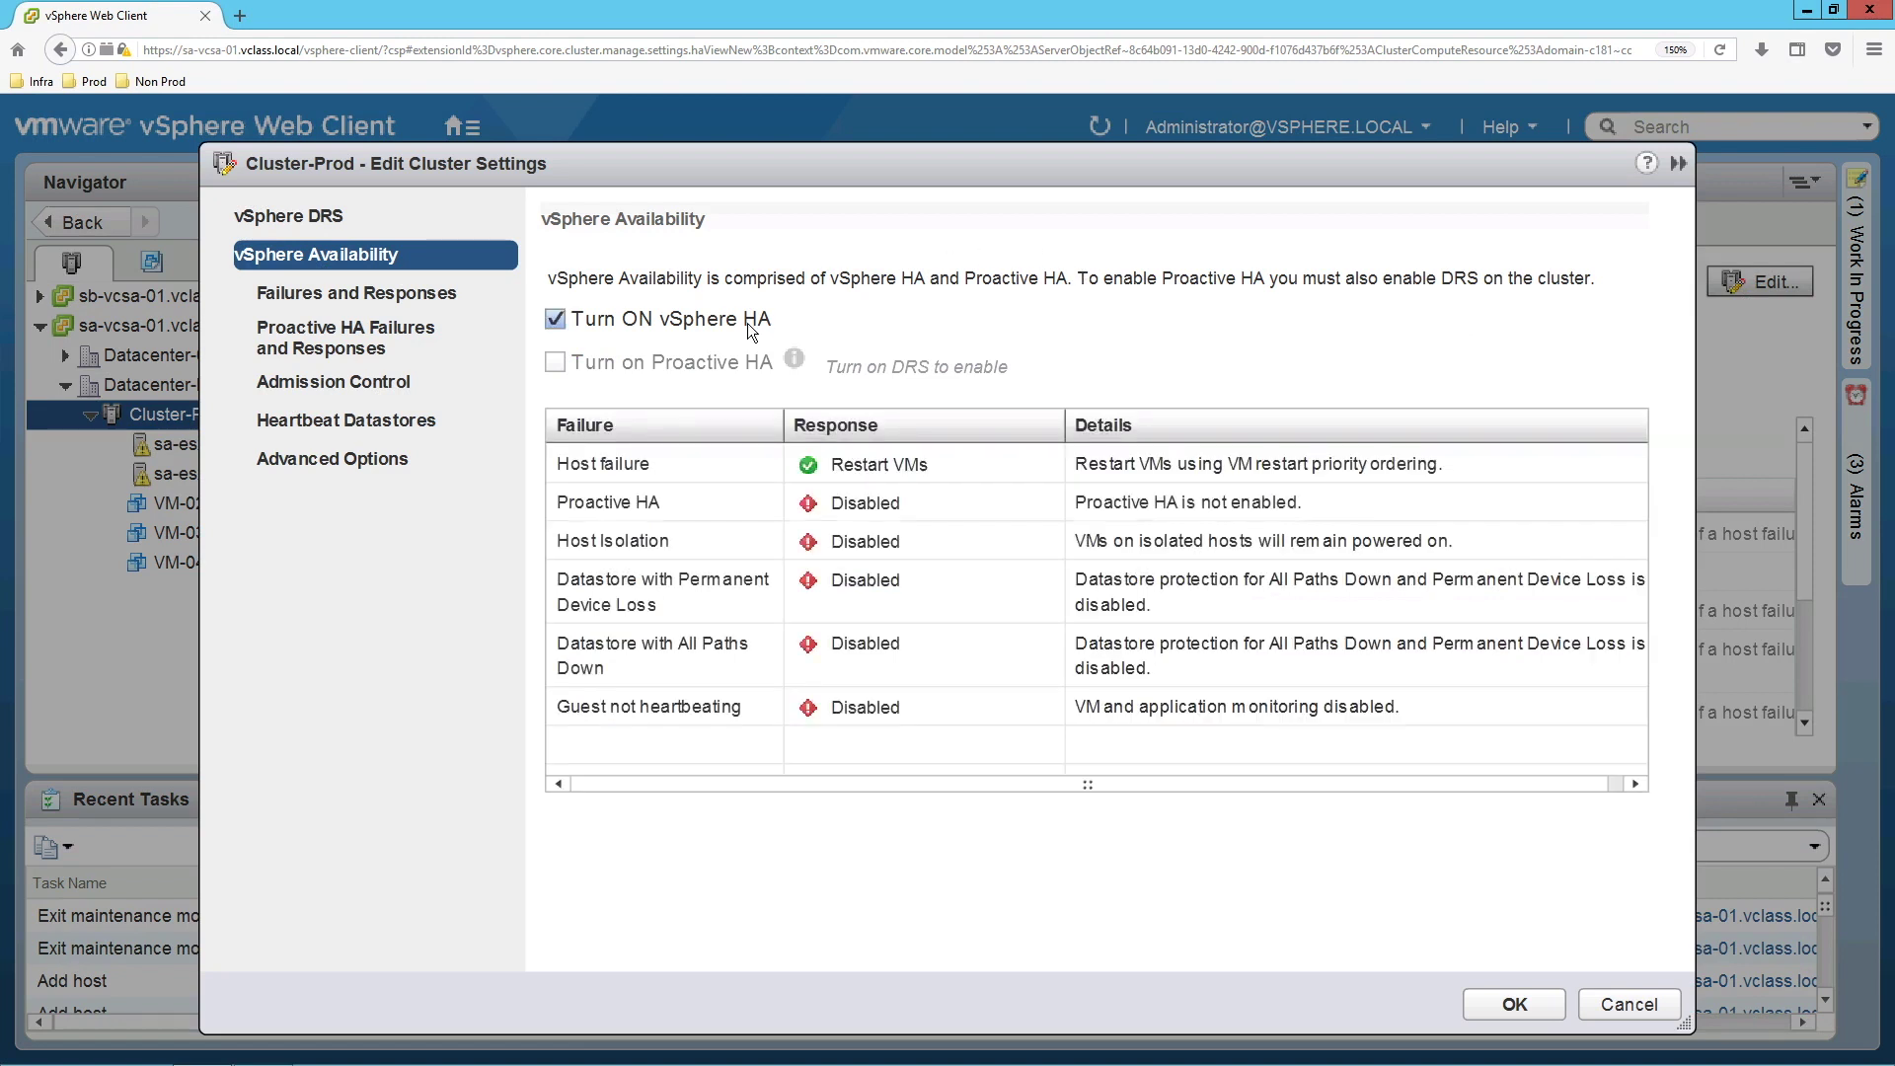
pyautogui.click(1500, 1005)
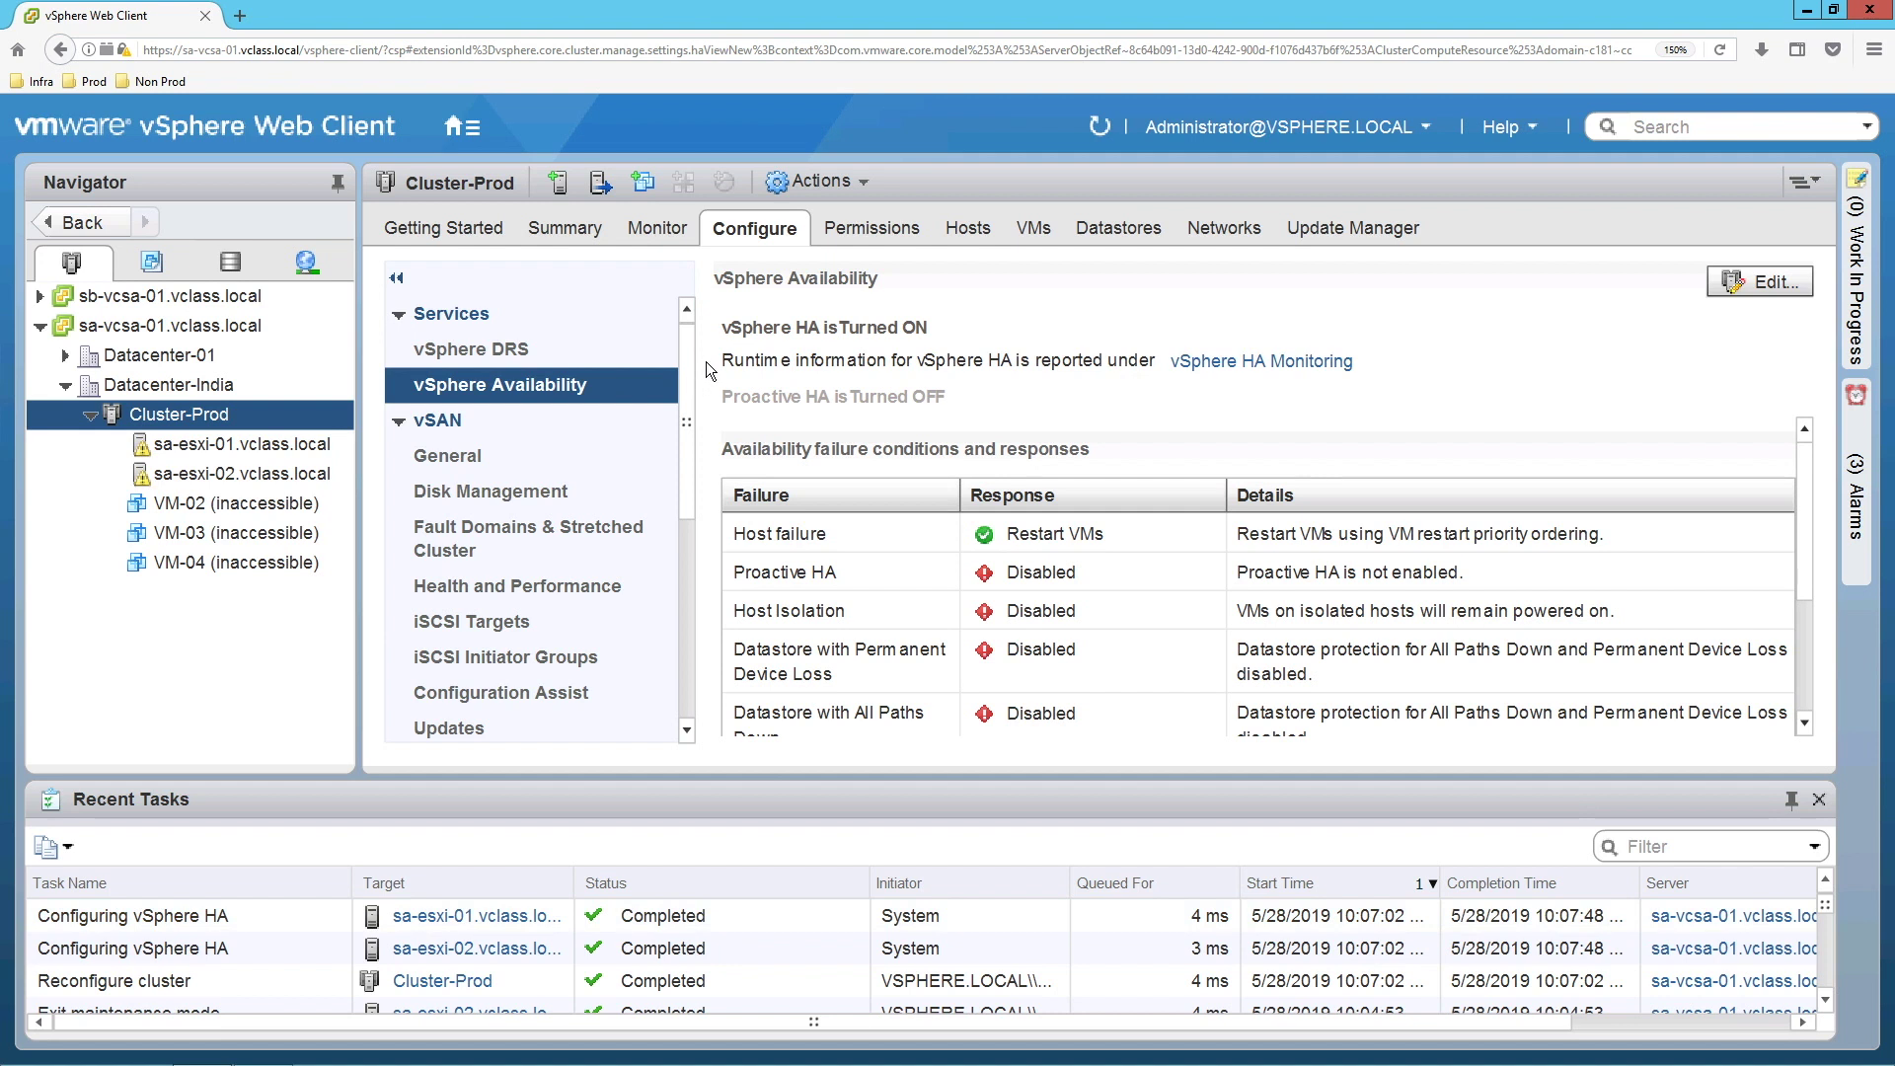
# Expand Cluster-Prod's vSphere Availability summary to confirm HA Protected, 50% CPU and 64% memory reserved.
pyautogui.click(578, 235)
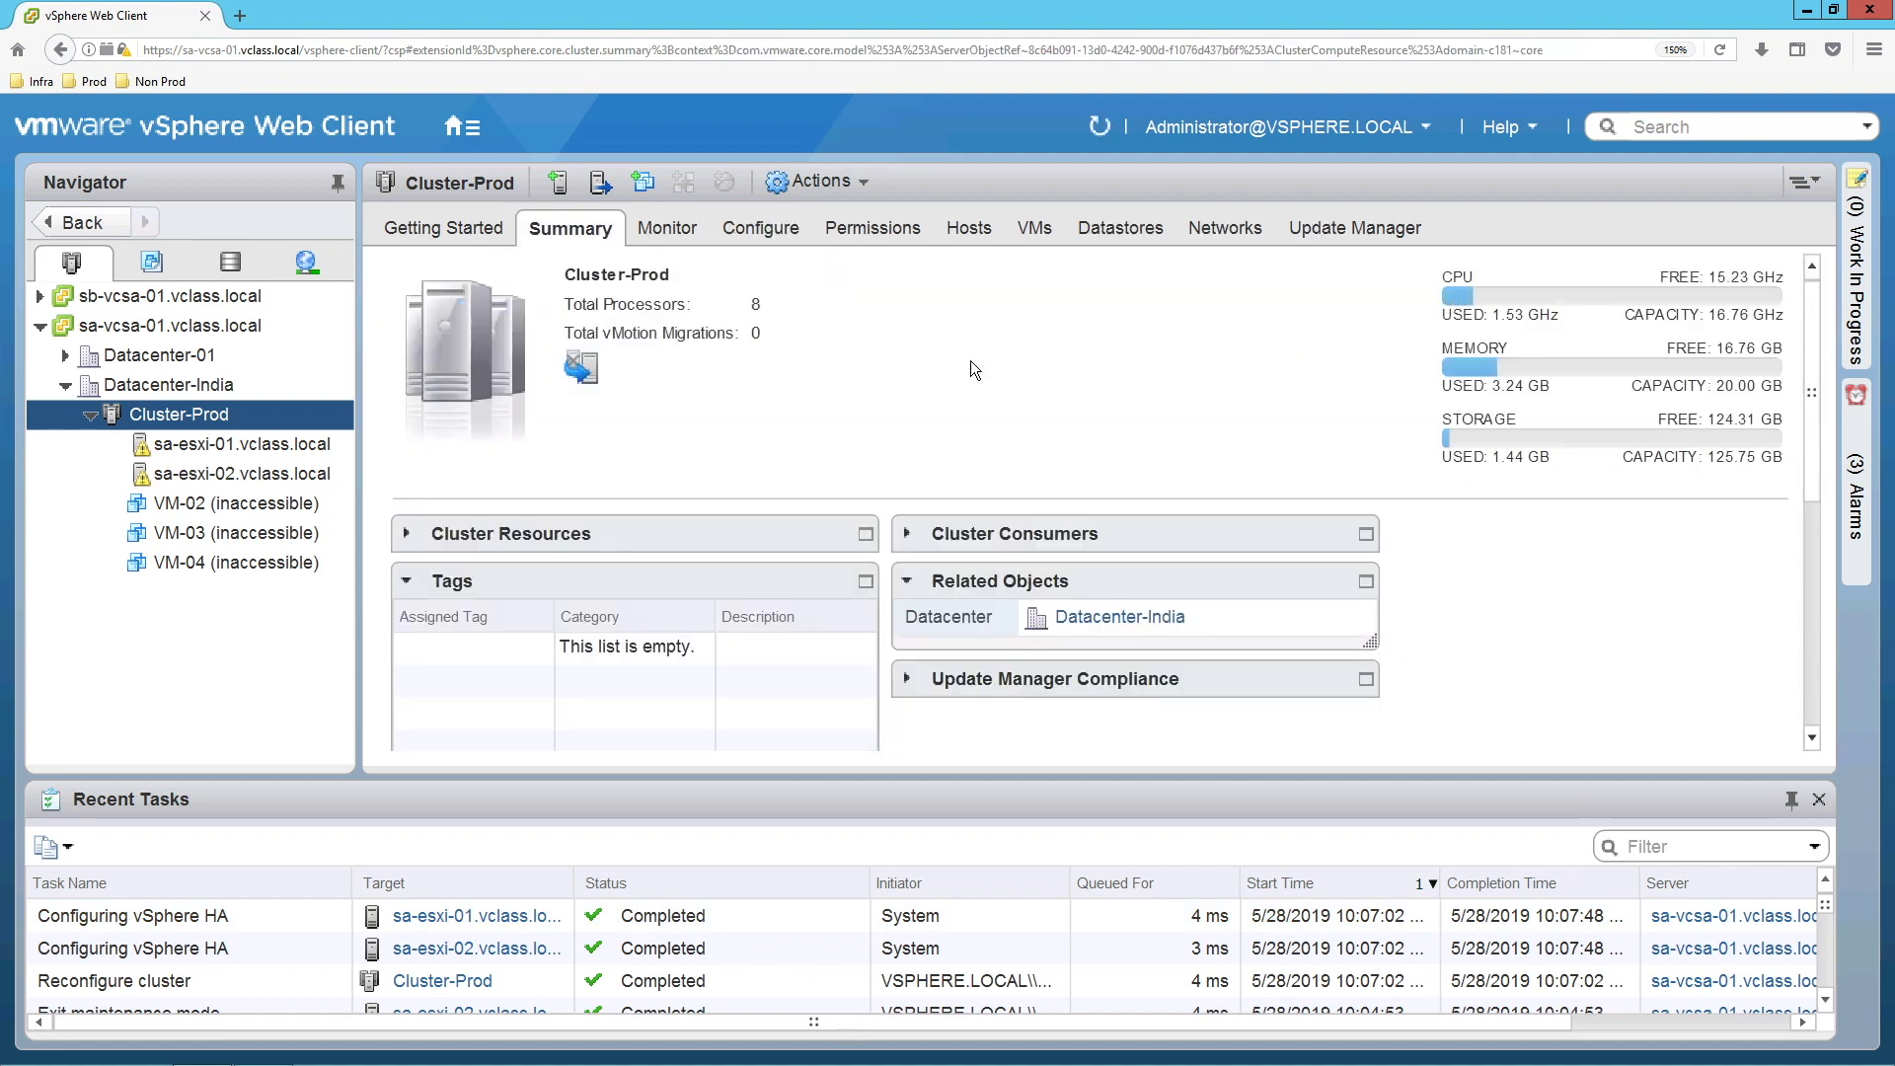
pyautogui.scroll(-3, 1198, 442)
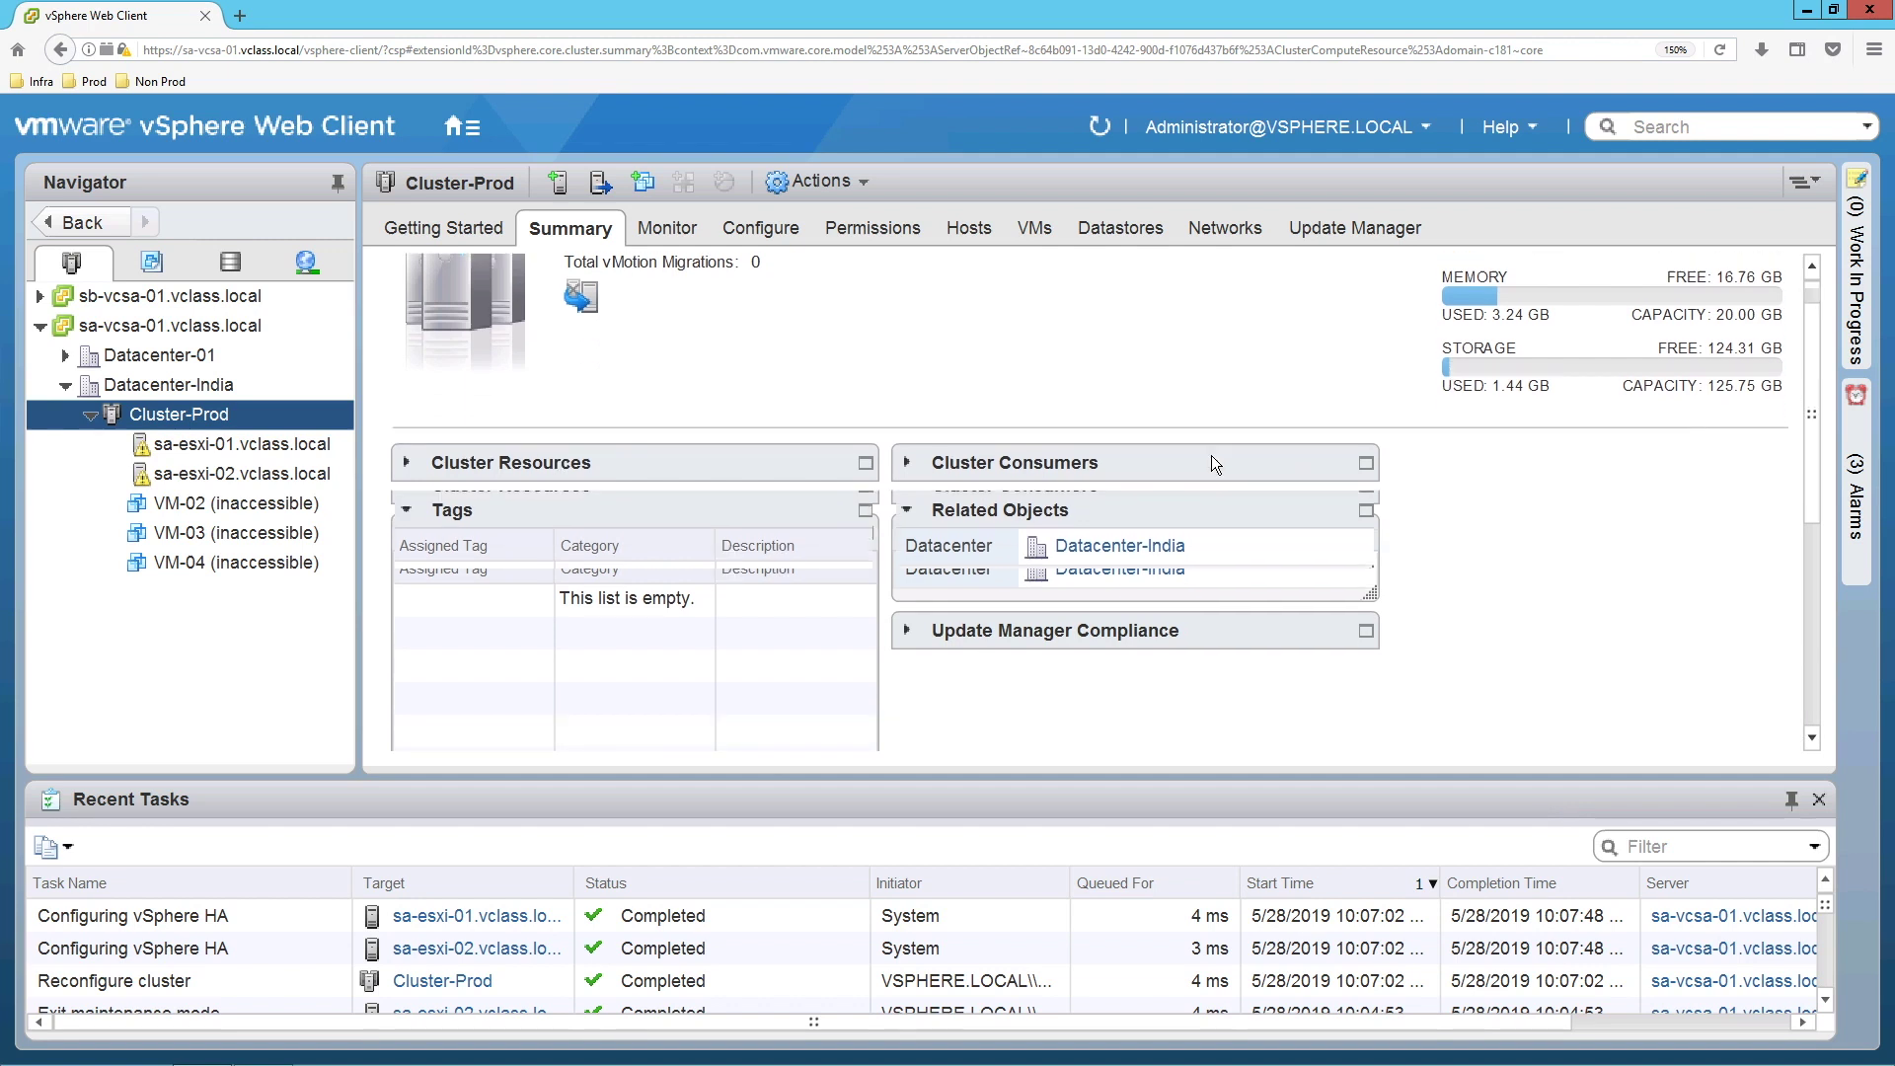
pyautogui.scroll(-3, 1273, 592)
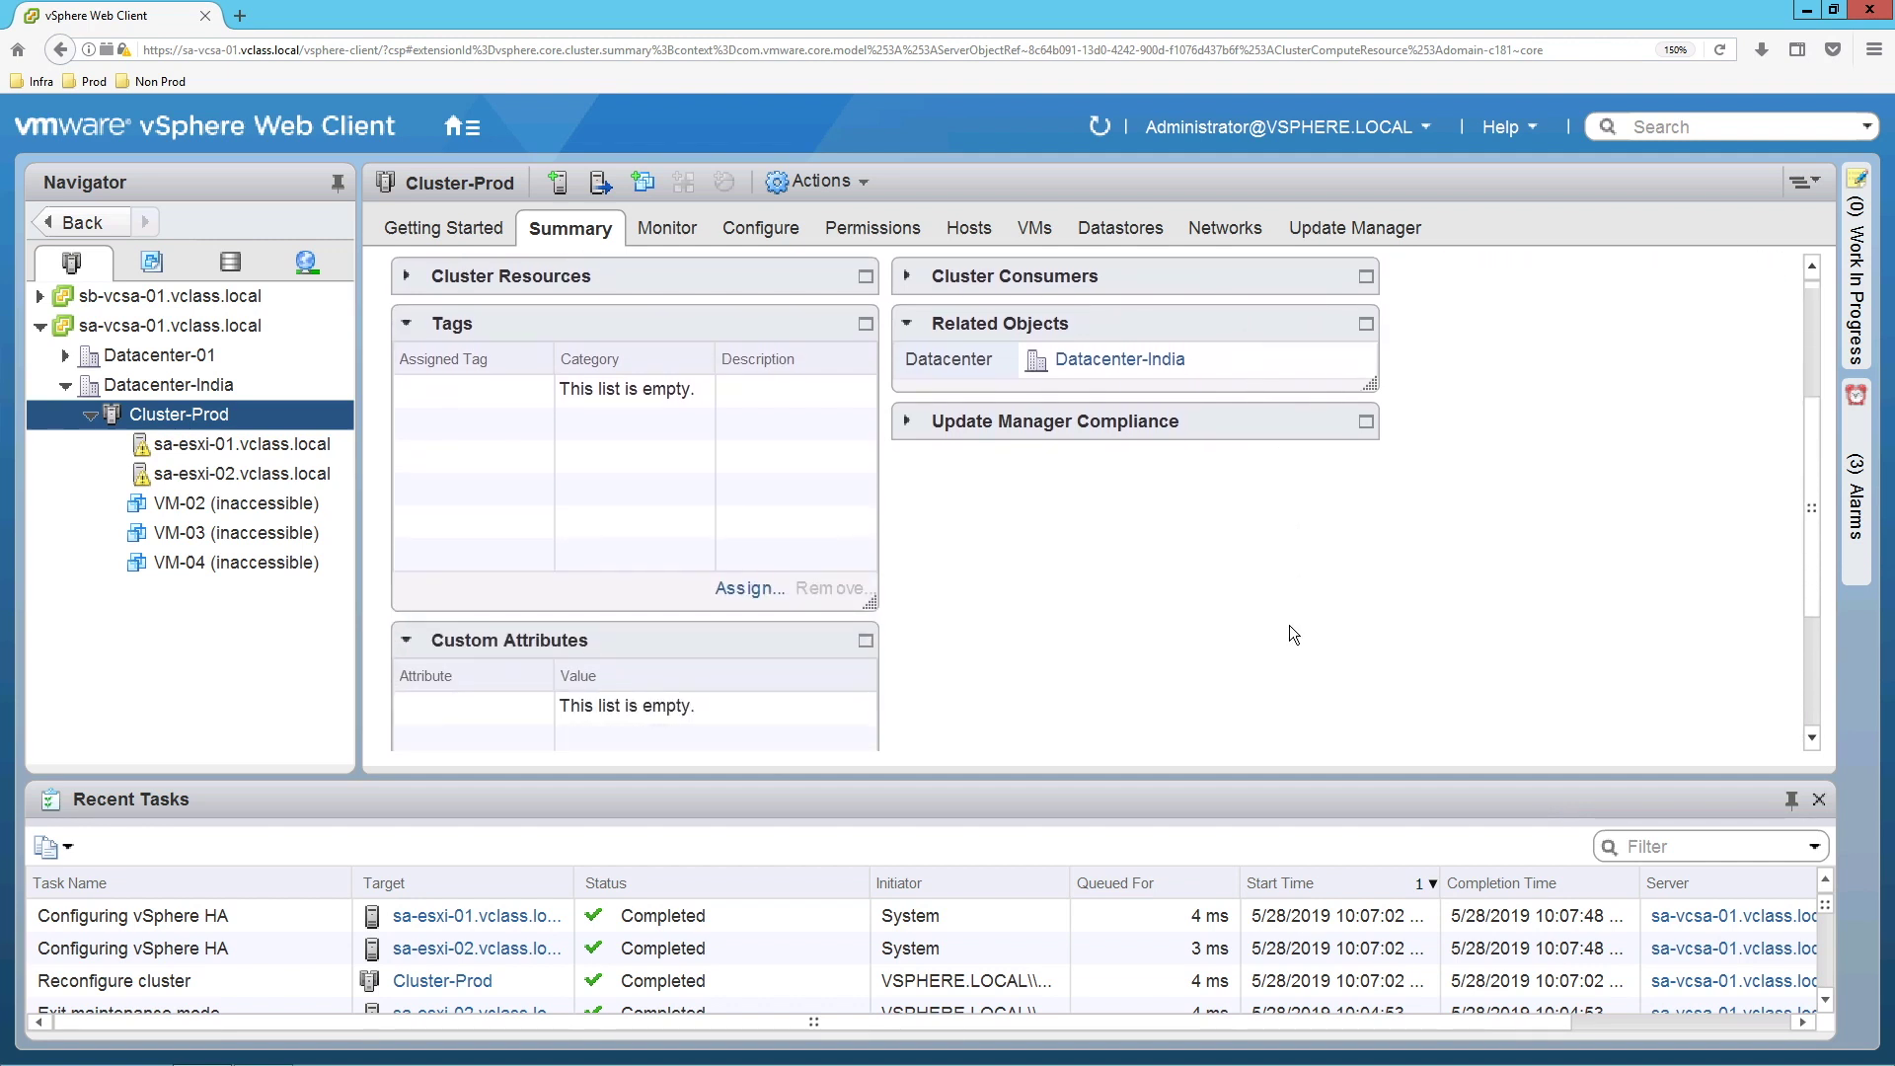
pyautogui.scroll(-3, 1289, 632)
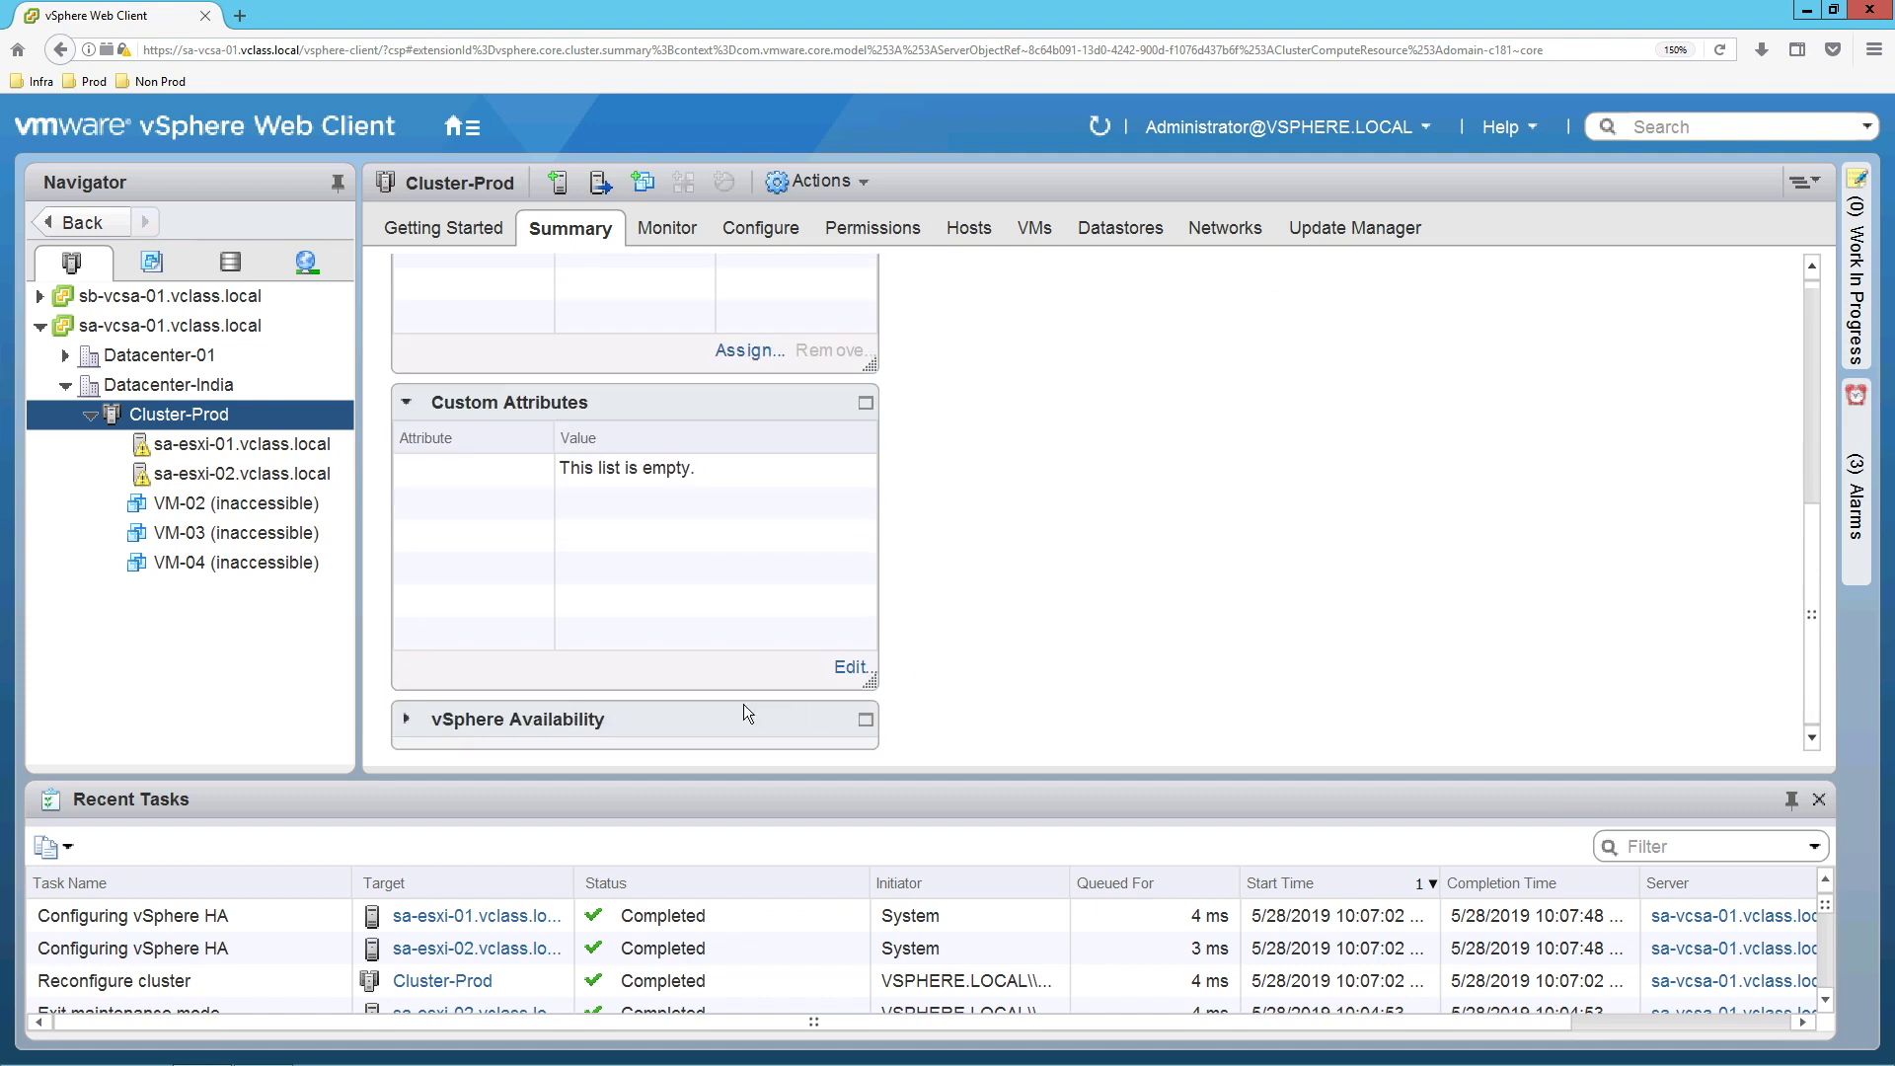
pyautogui.click(404, 728)
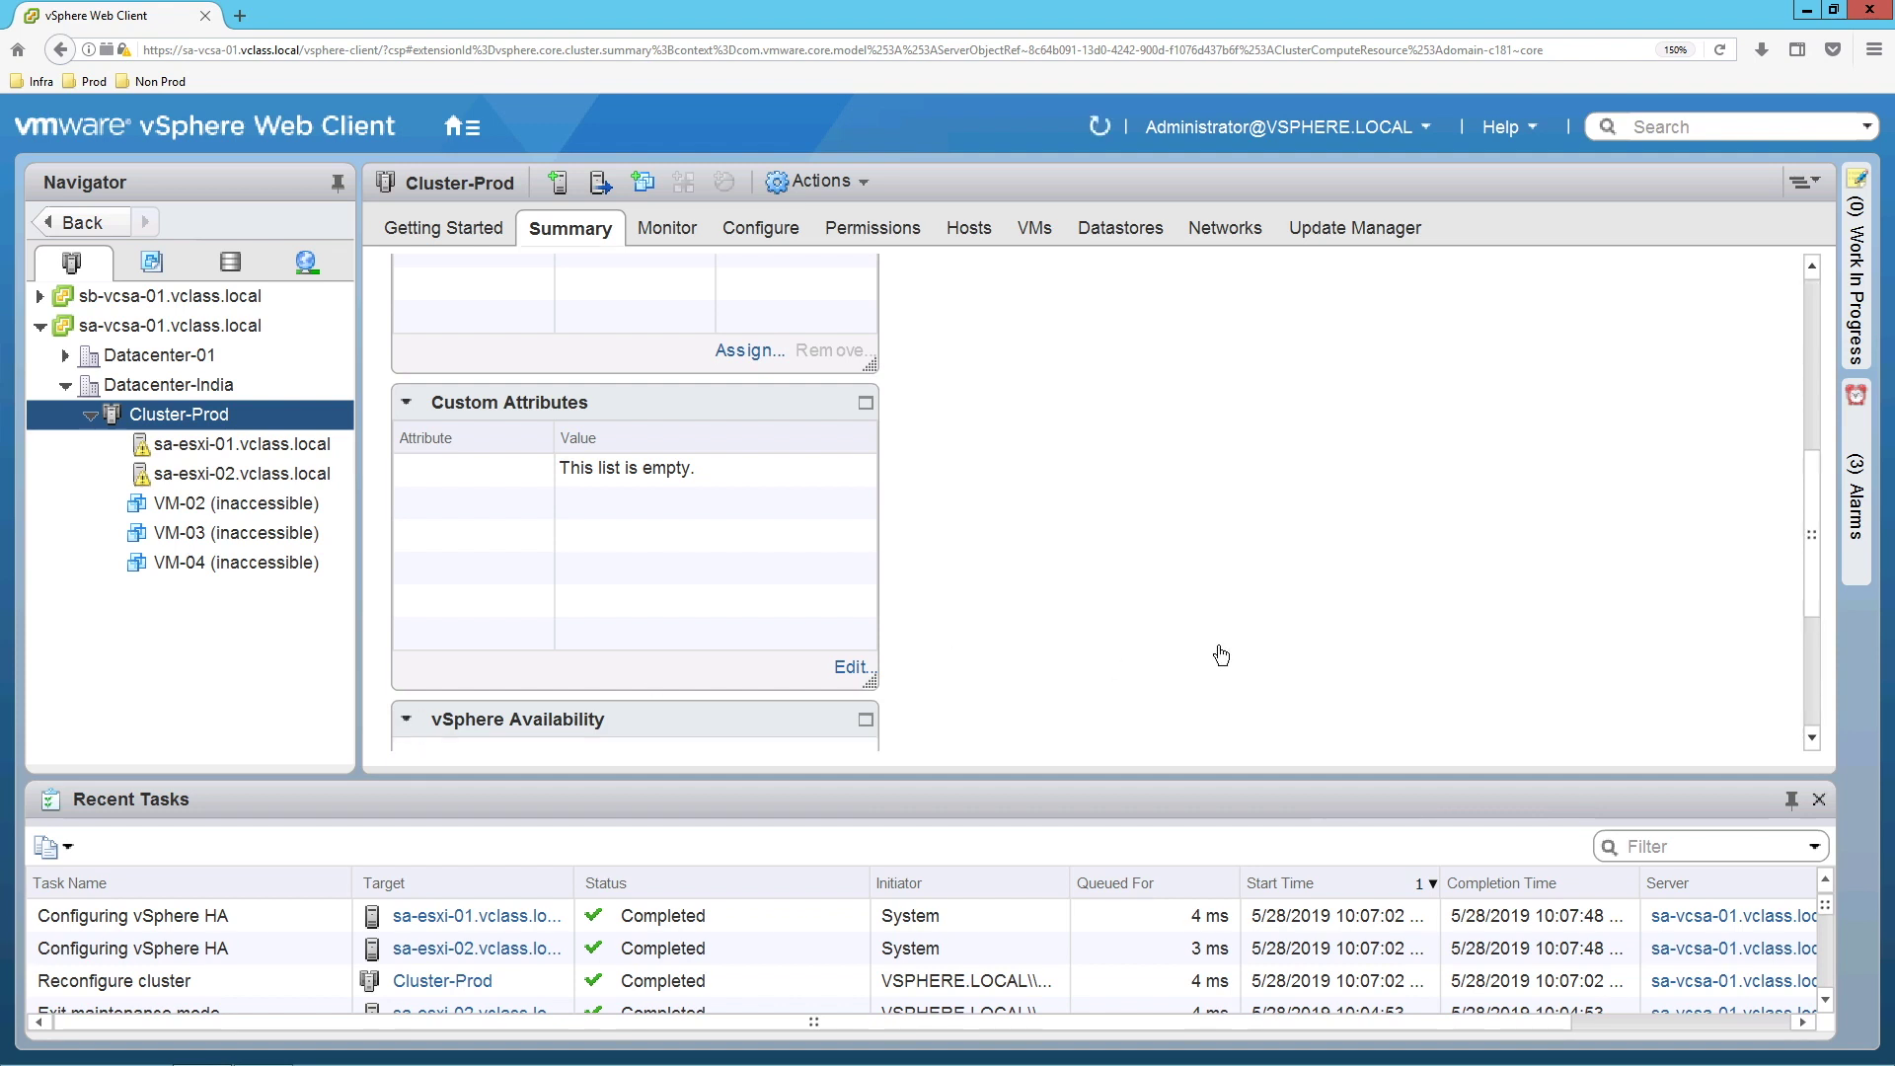
pyautogui.scroll(-3, 1289, 655)
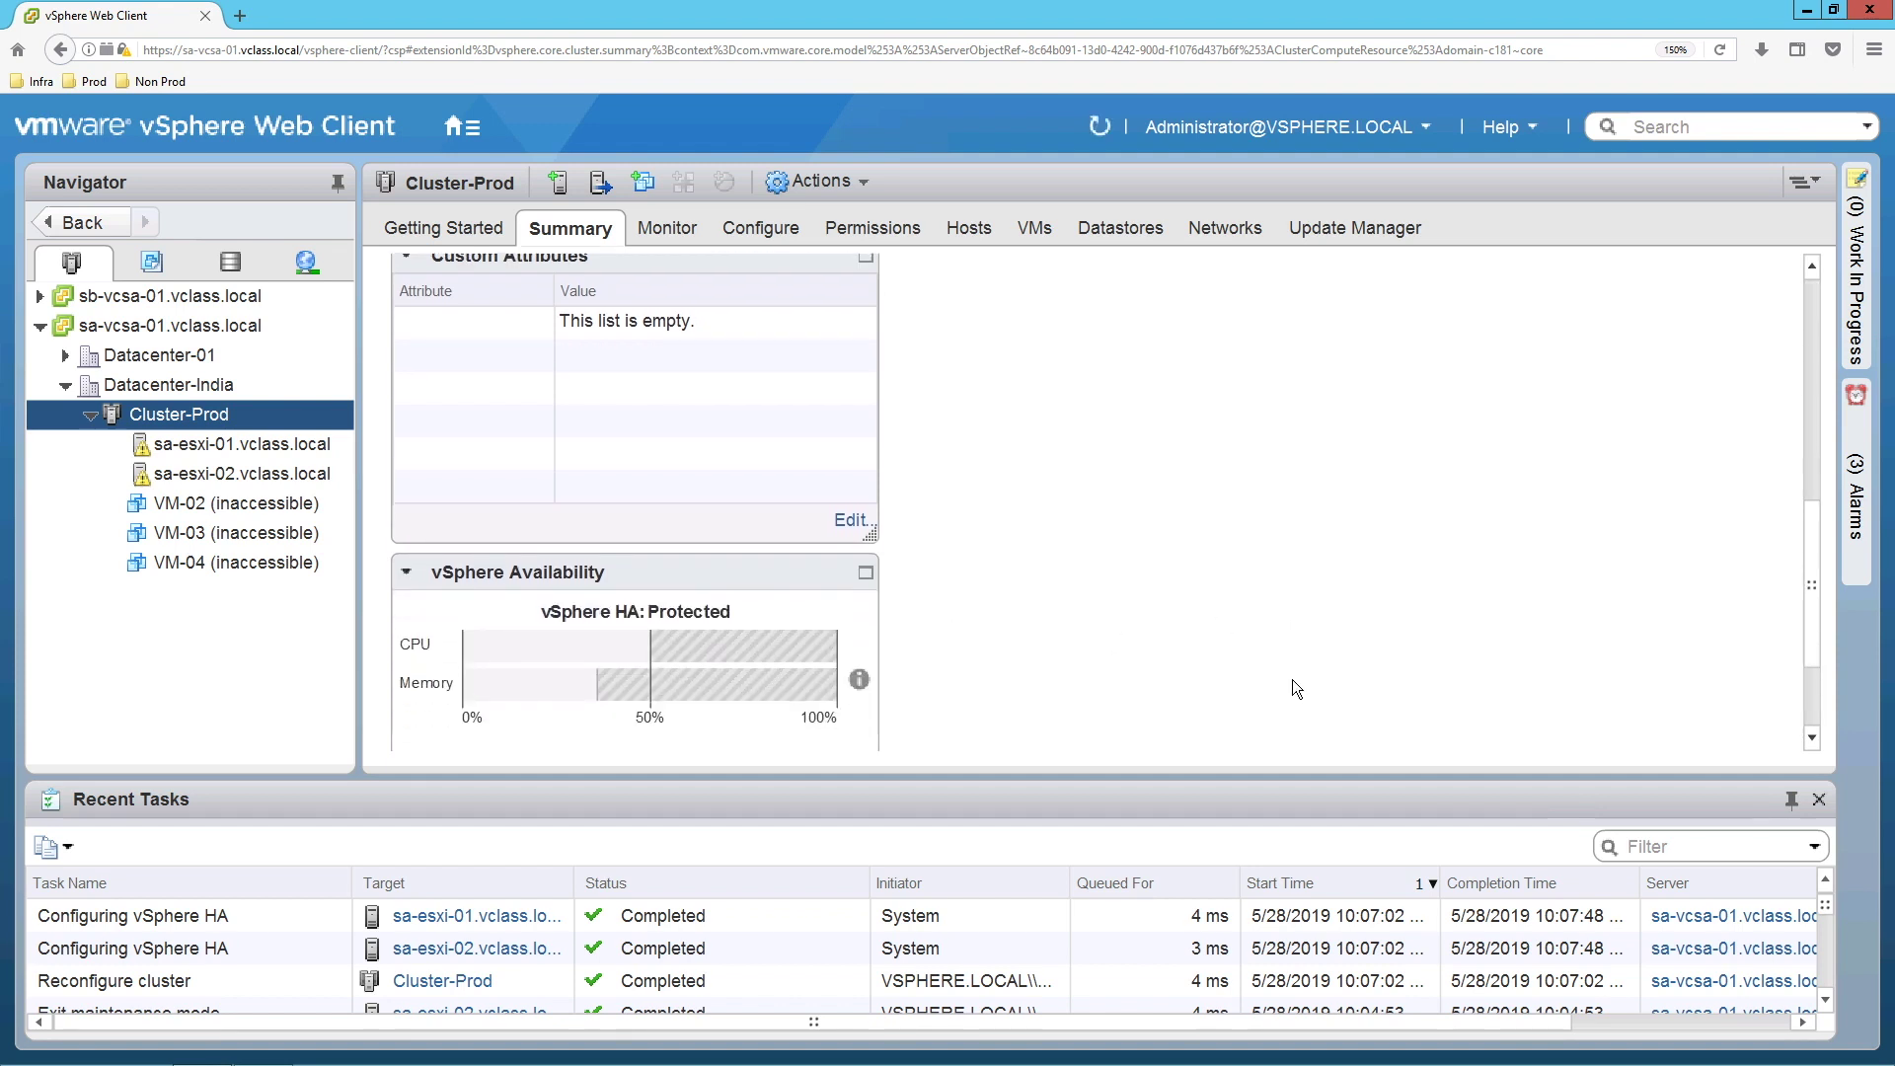
pyautogui.scroll(-2, 1289, 667)
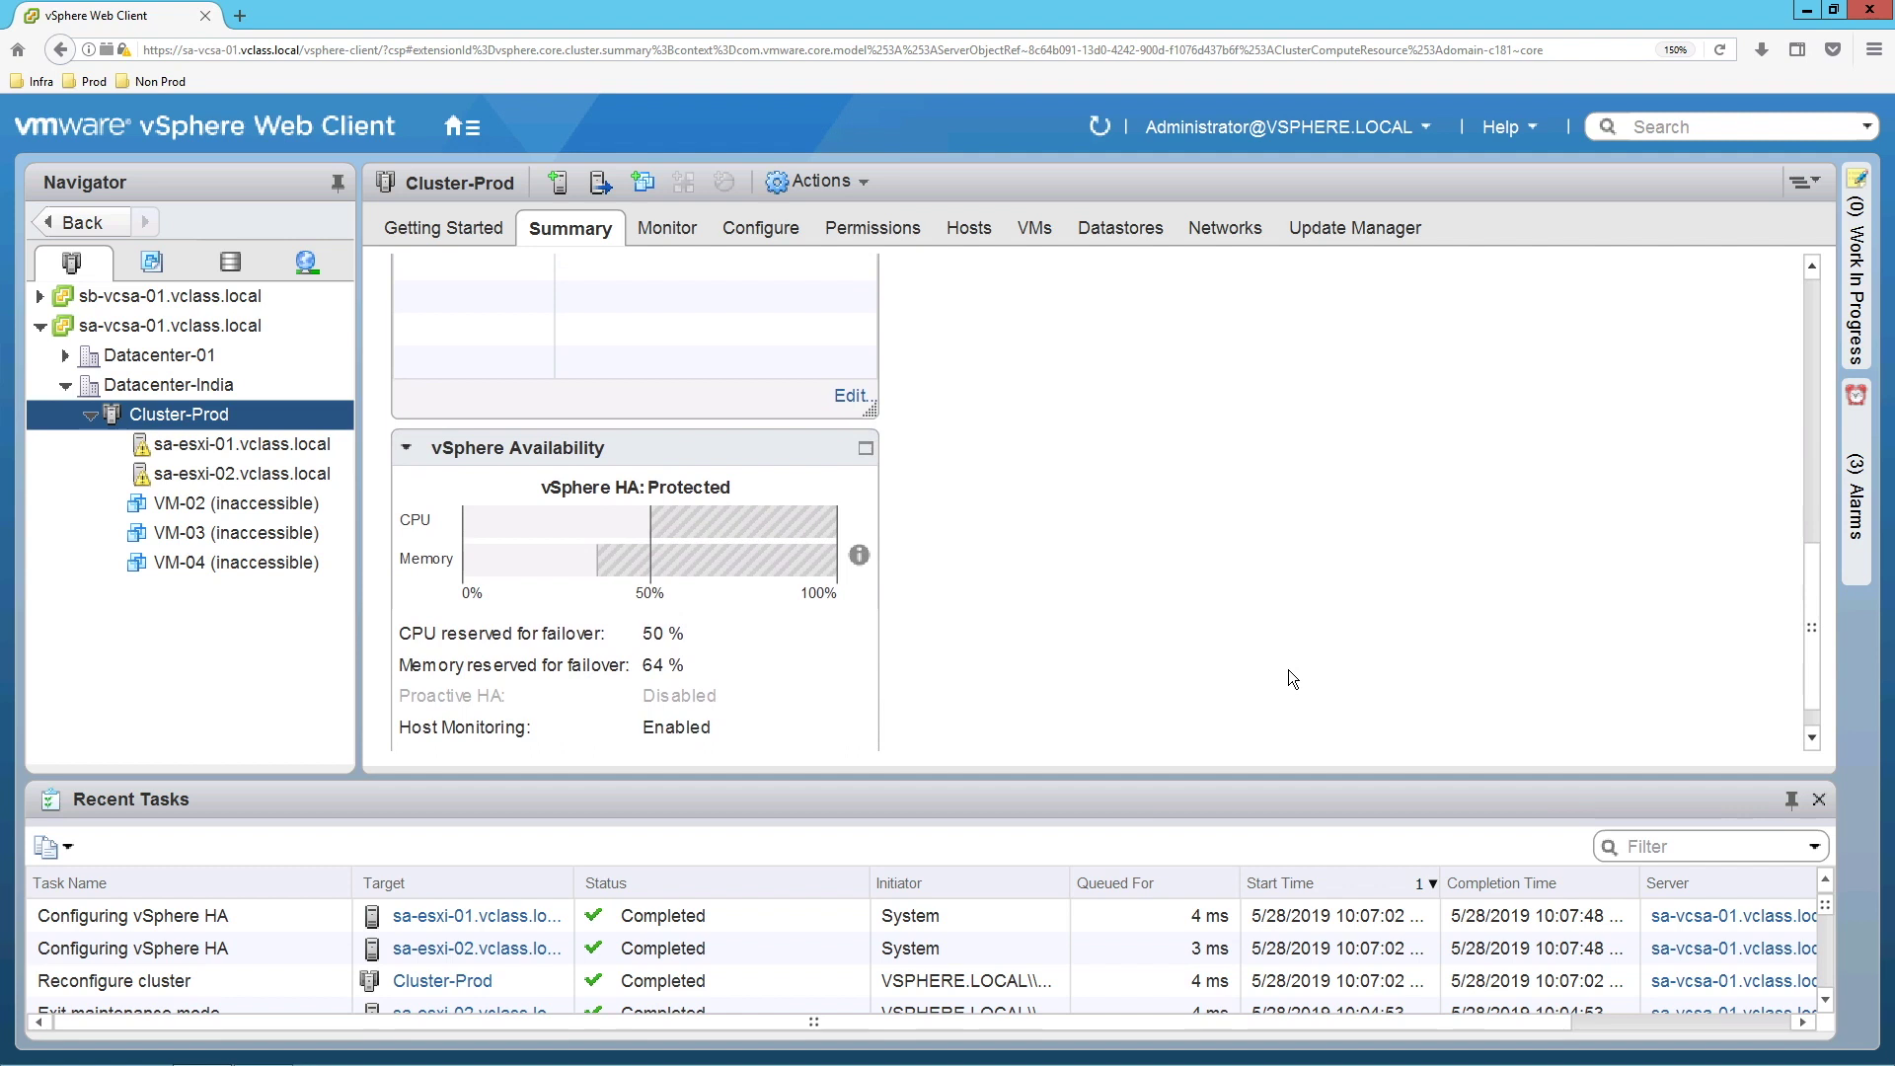
pyautogui.scroll(-1, 1288, 669)
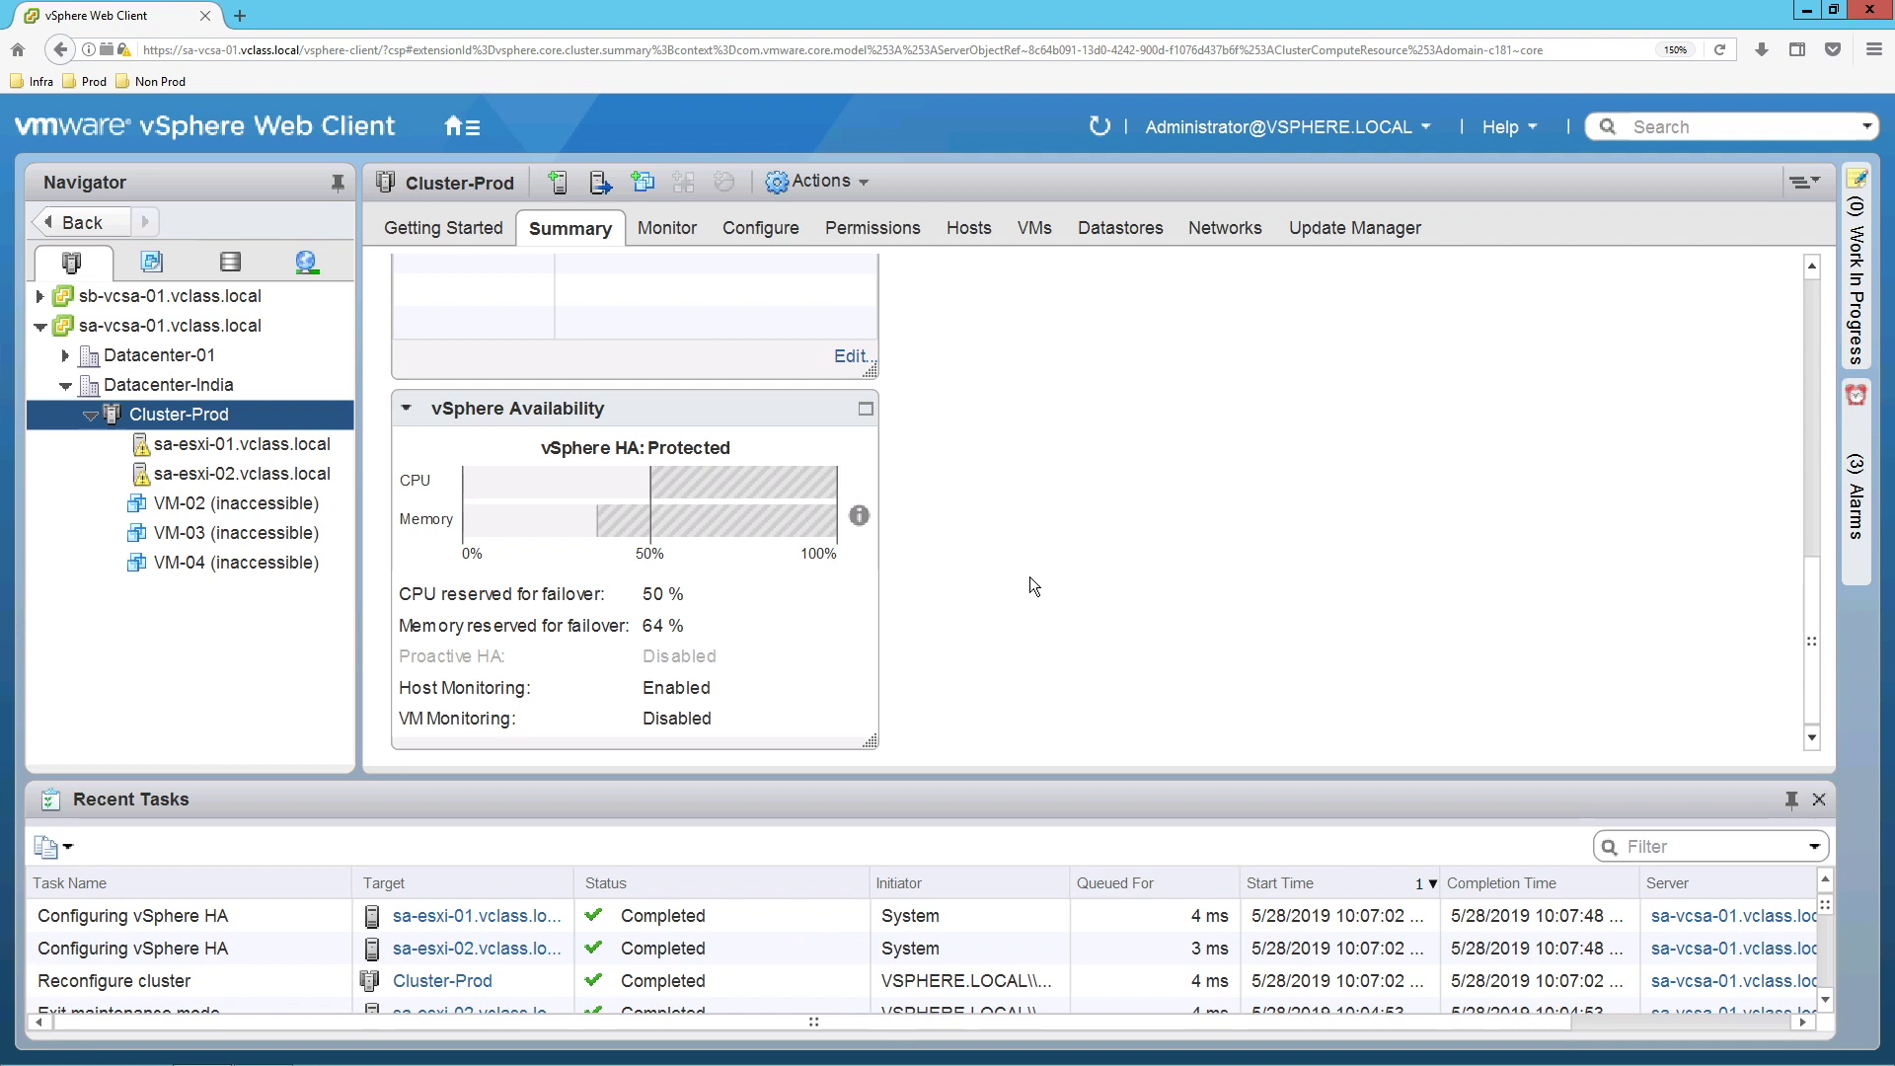
pyautogui.click(276, 444)
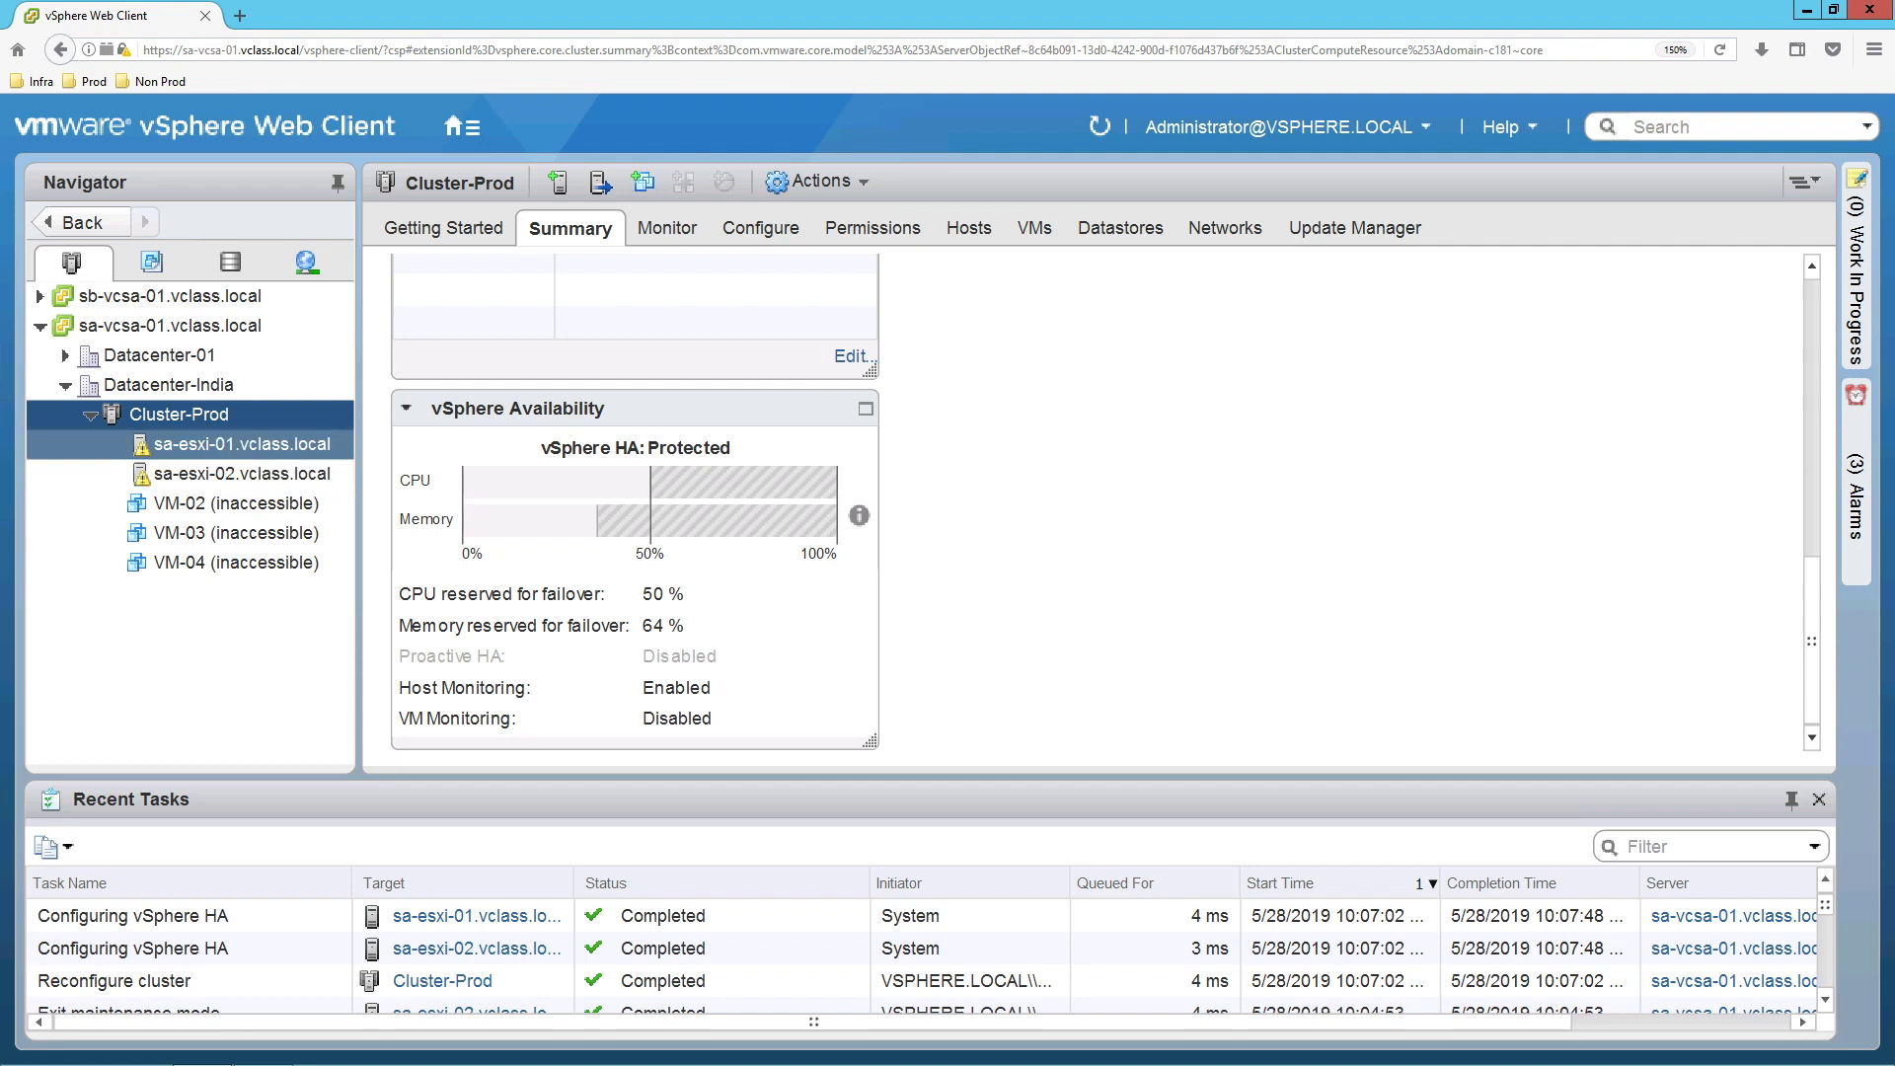
# Show sa-esxi-01's vSphere HA State as Connected (Slave), then highlight sa-esxi-02's Running (Master) status.
pyautogui.click(588, 227)
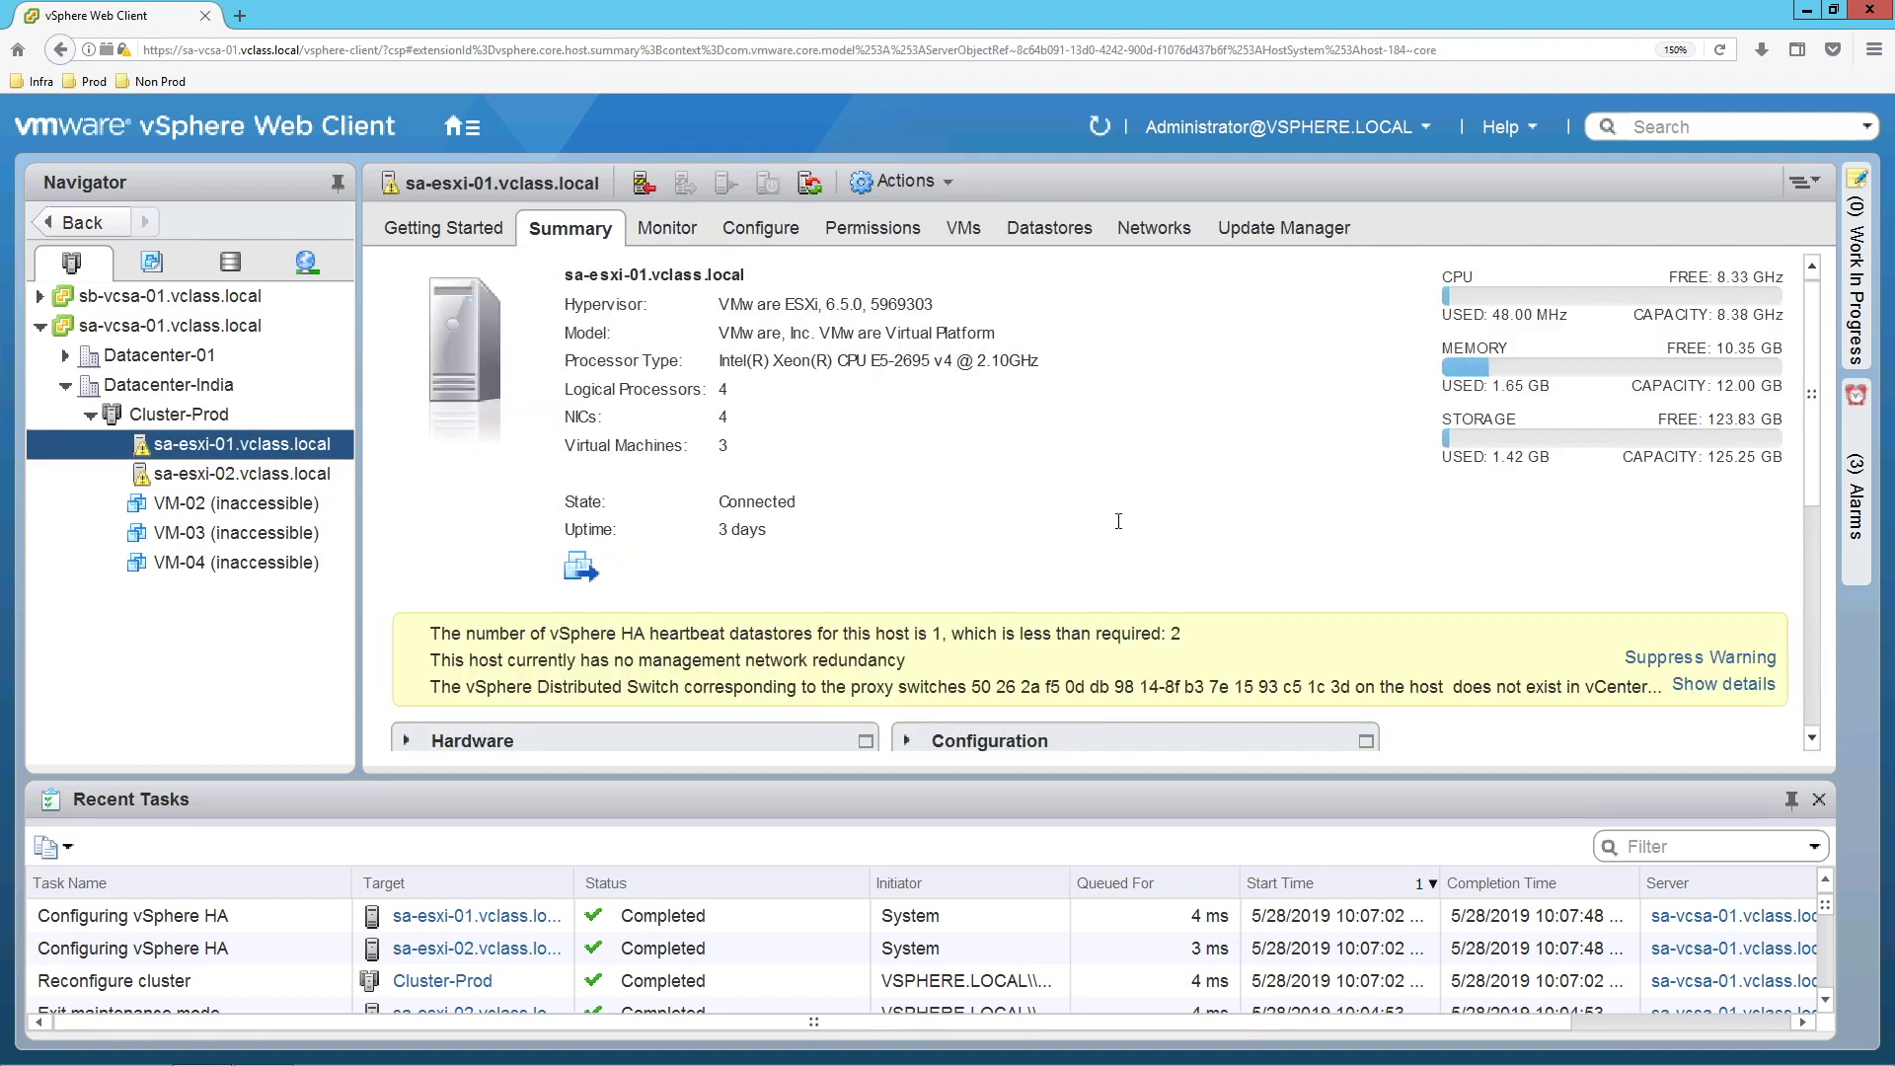
pyautogui.scroll(-3, 1118, 528)
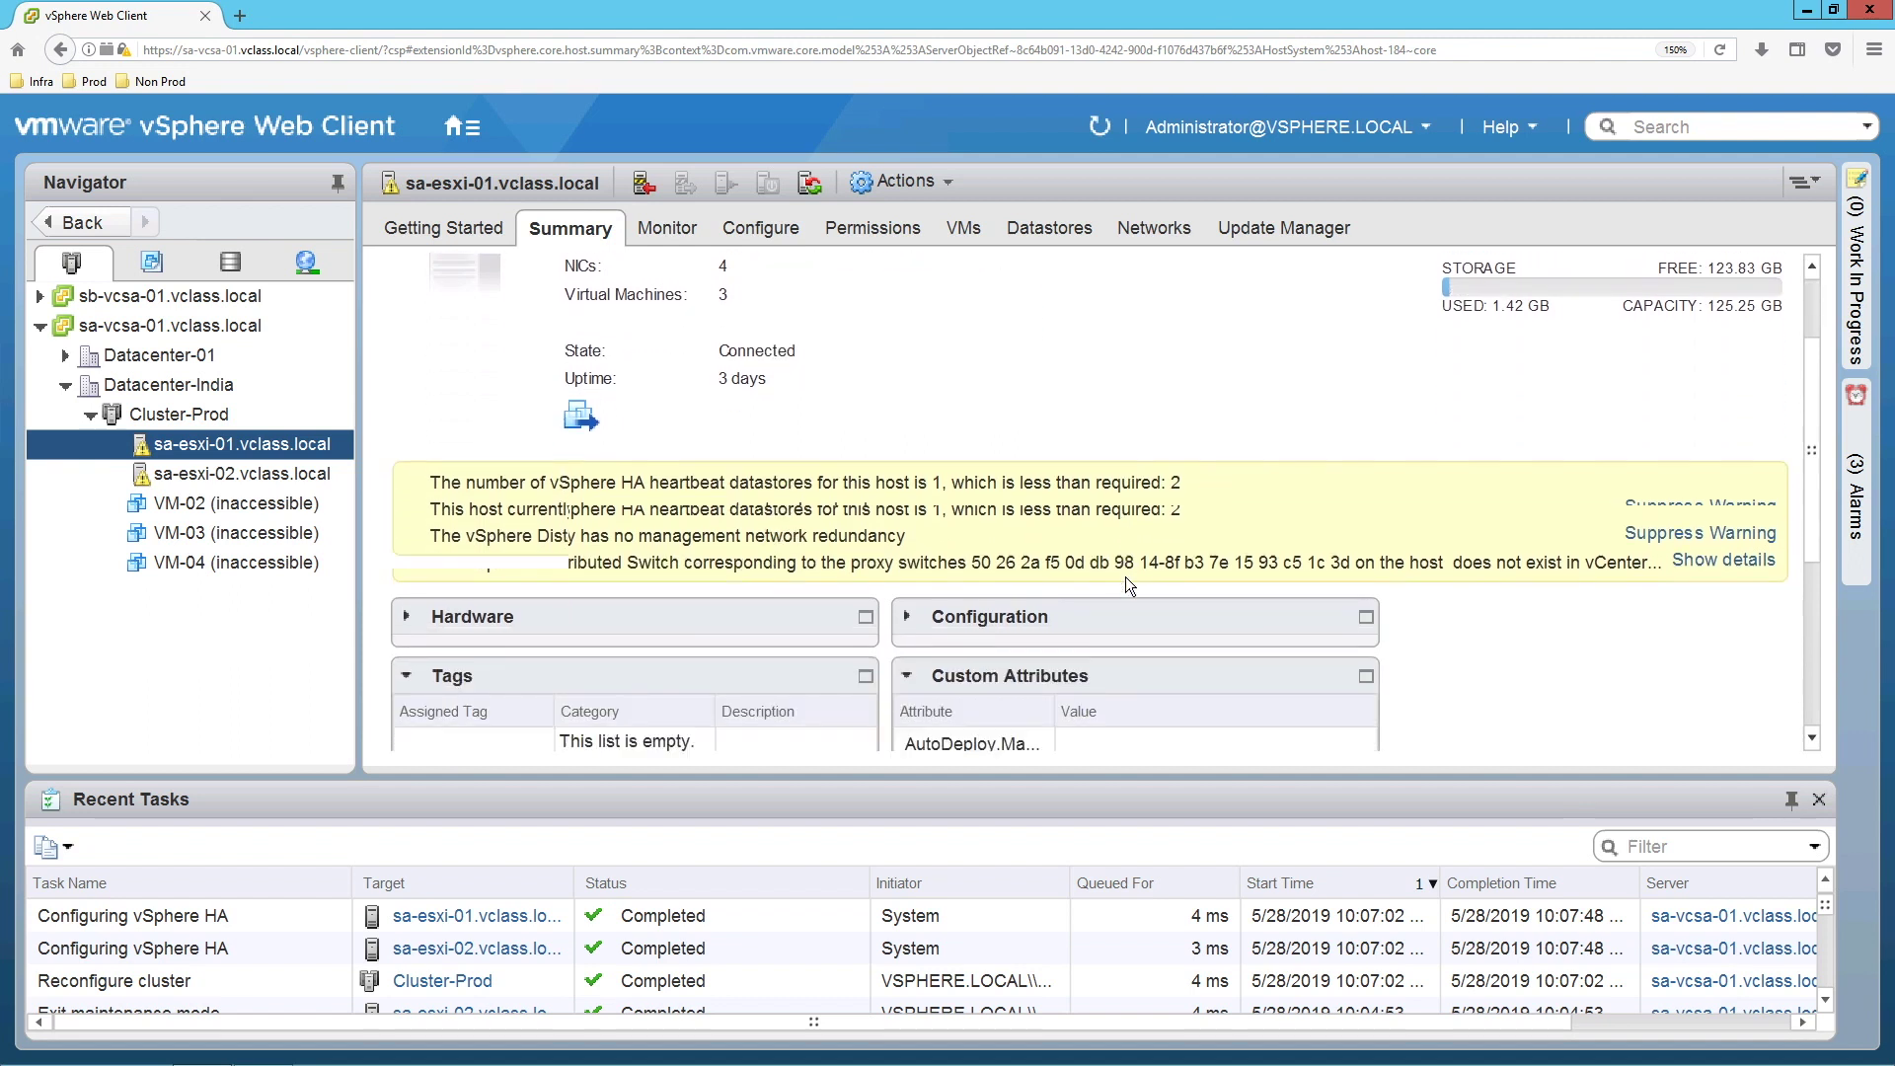
pyautogui.scroll(-4, 1127, 579)
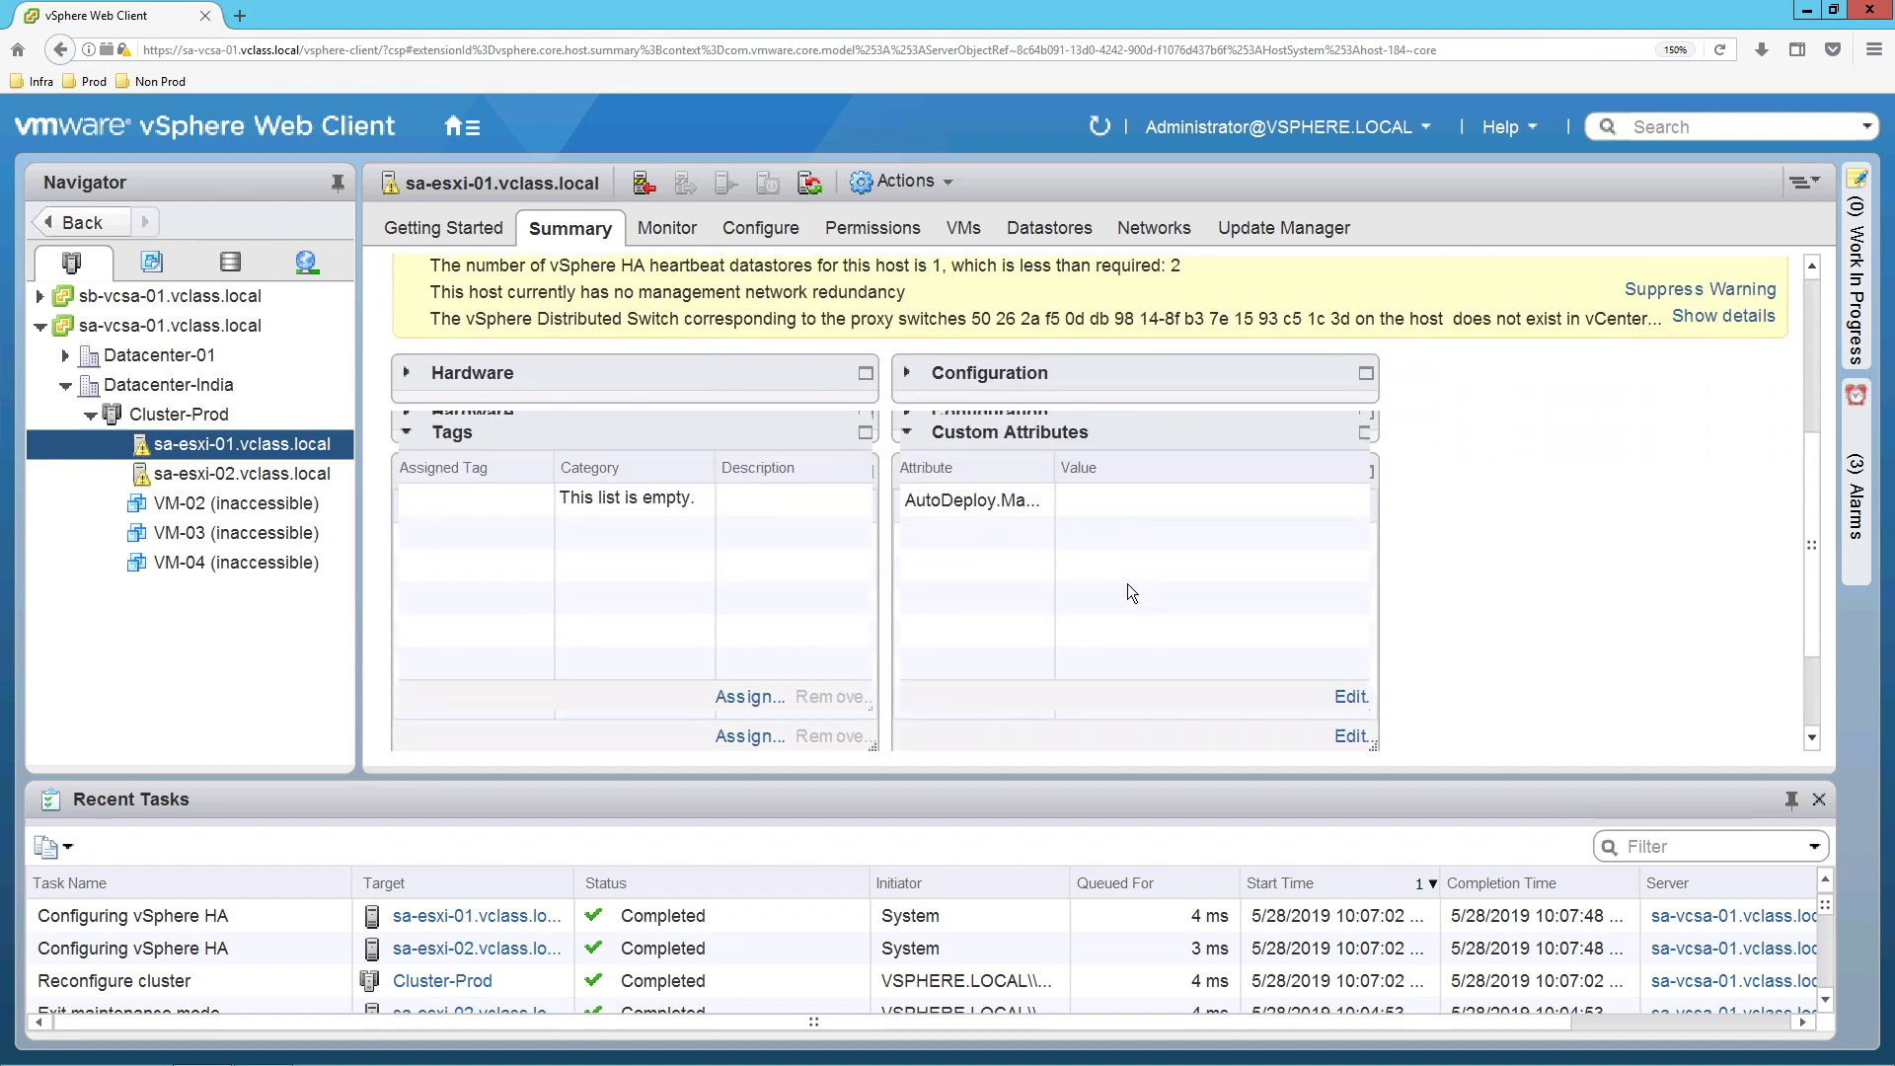
pyautogui.scroll(-1, 1127, 583)
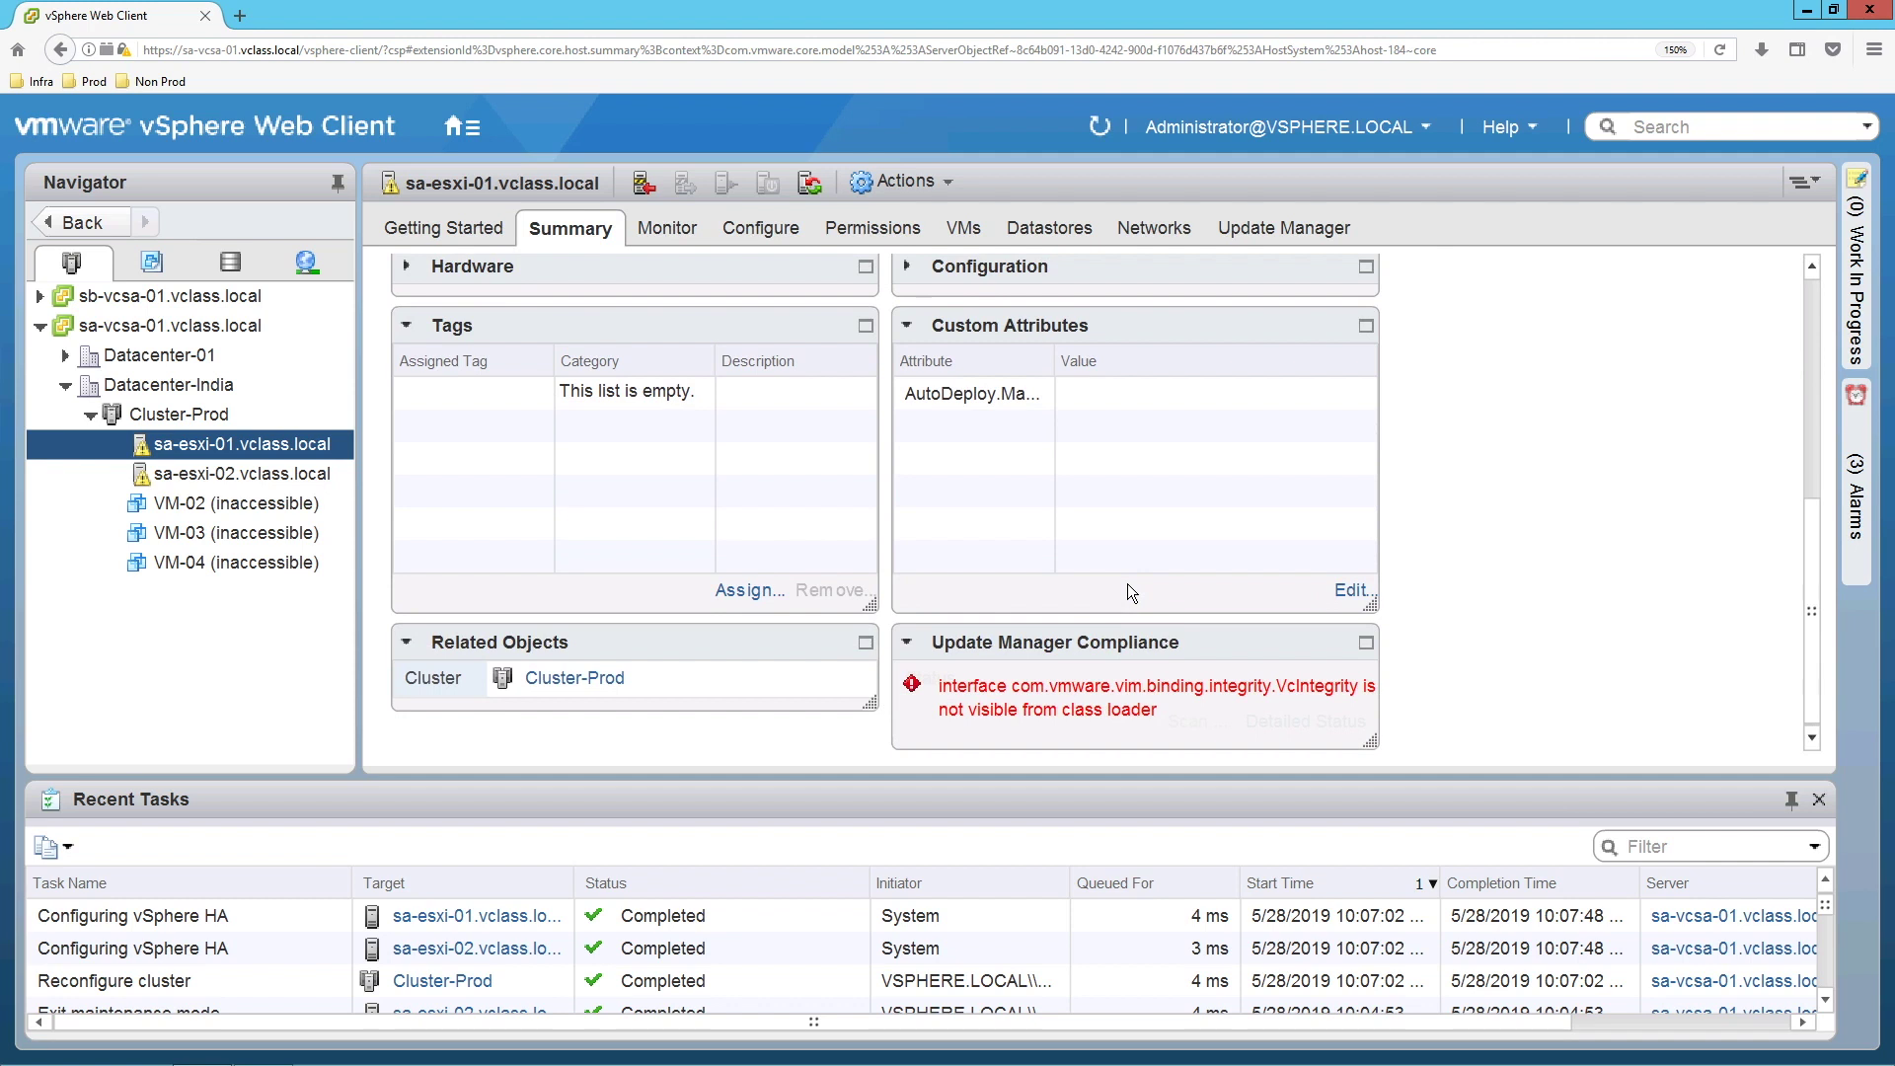
pyautogui.scroll(2, 1143, 533)
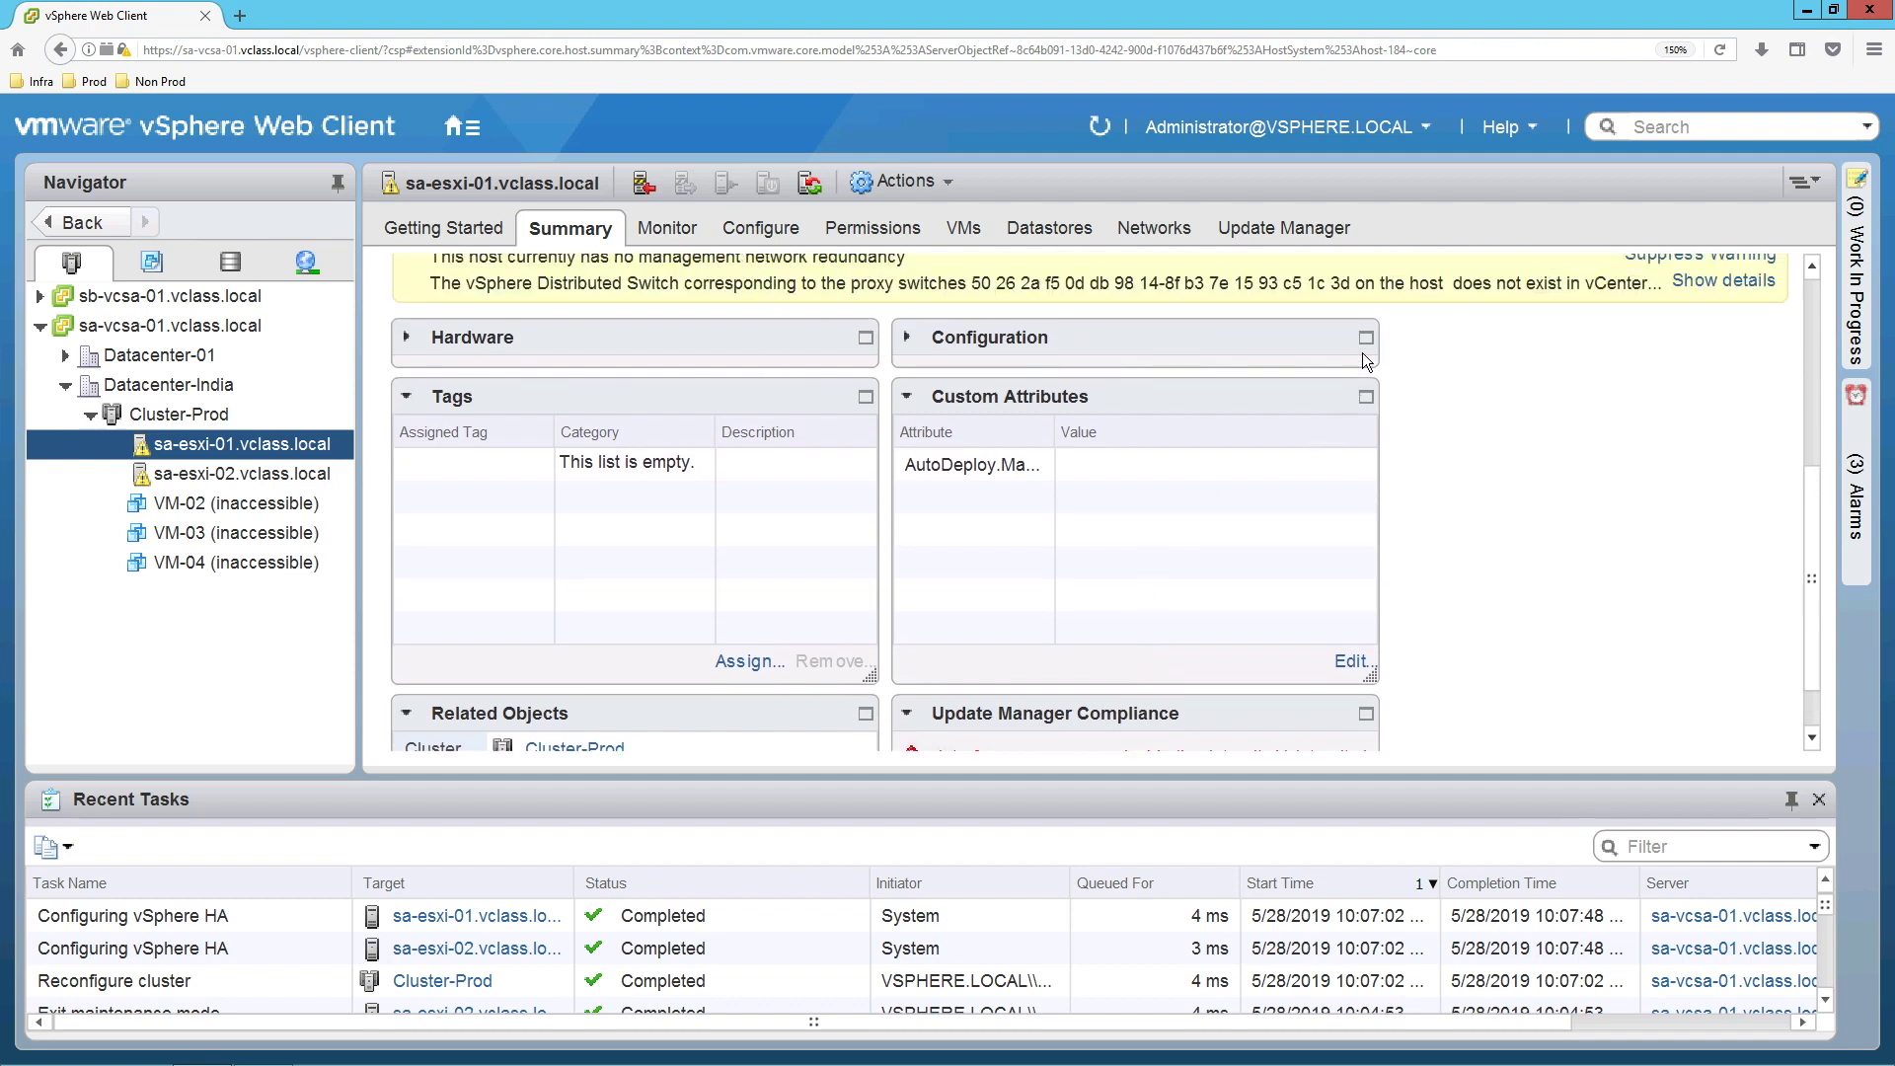
pyautogui.click(905, 340)
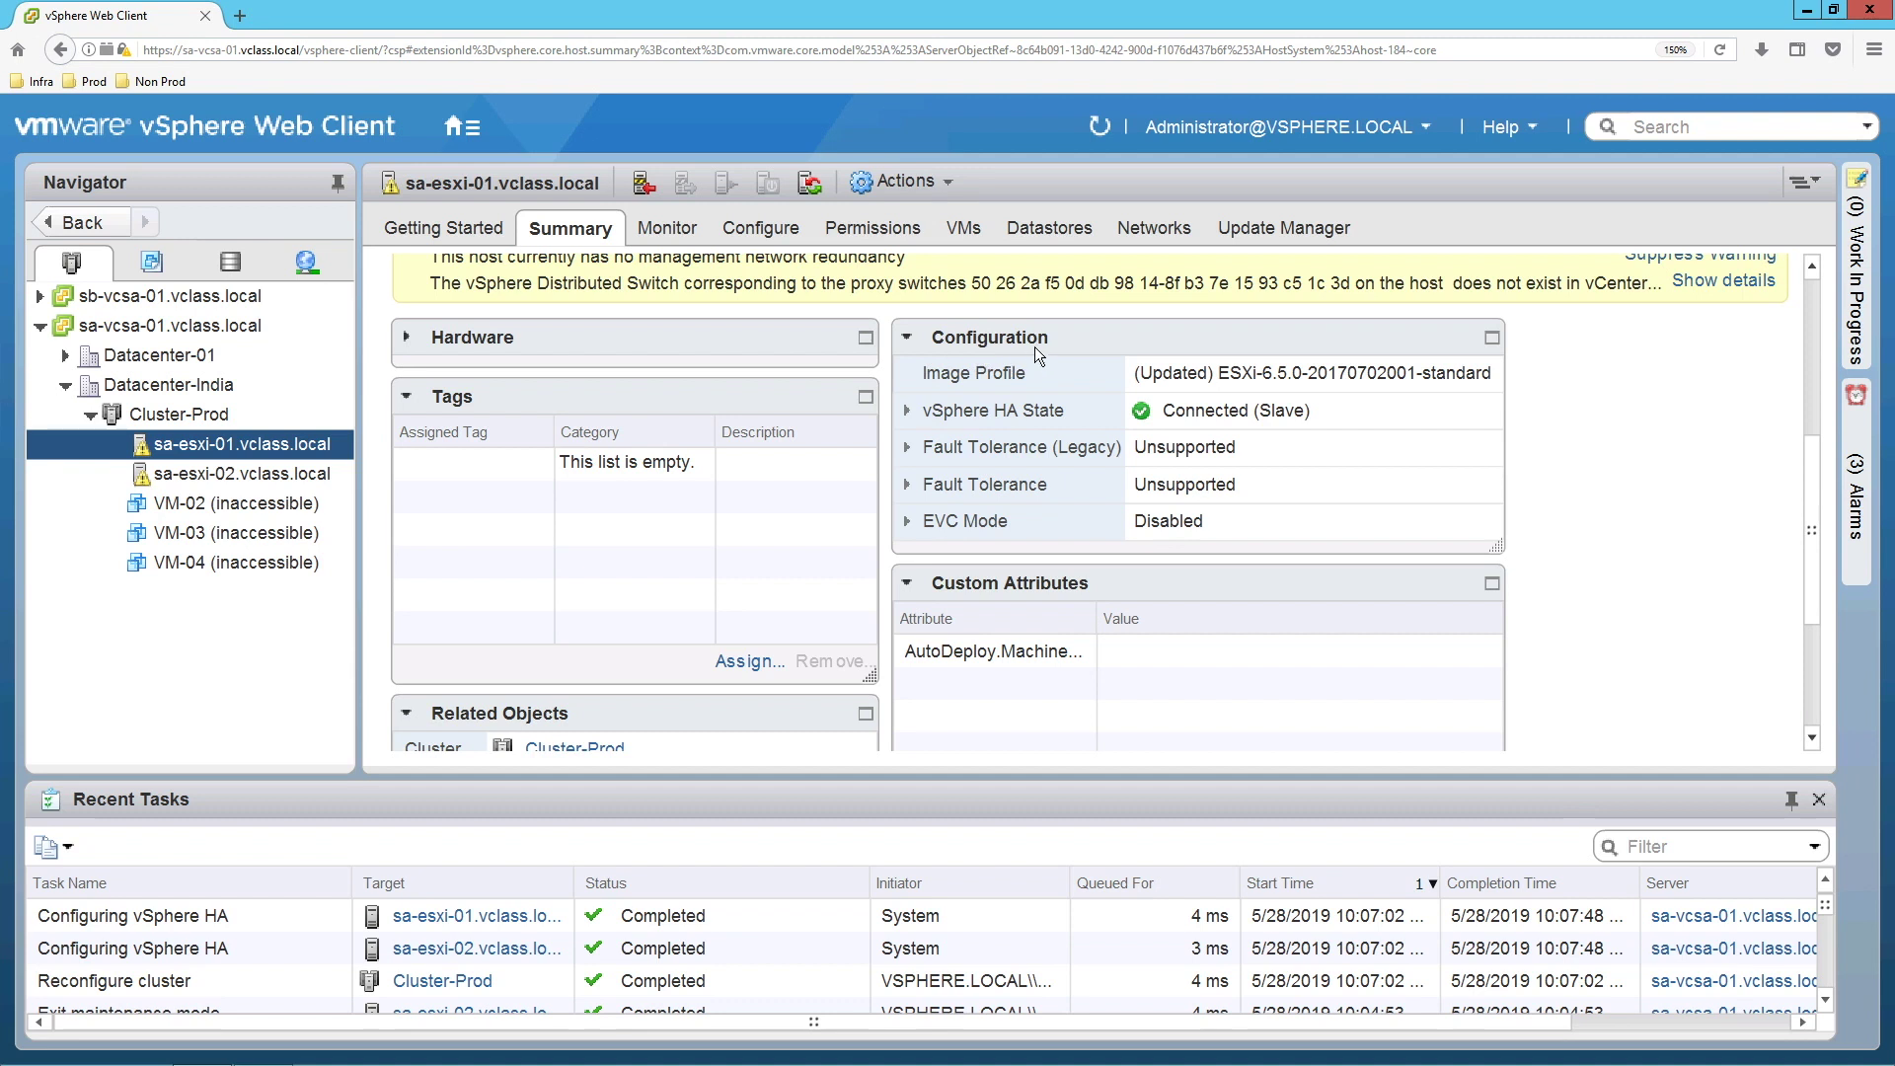
pyautogui.click(907, 413)
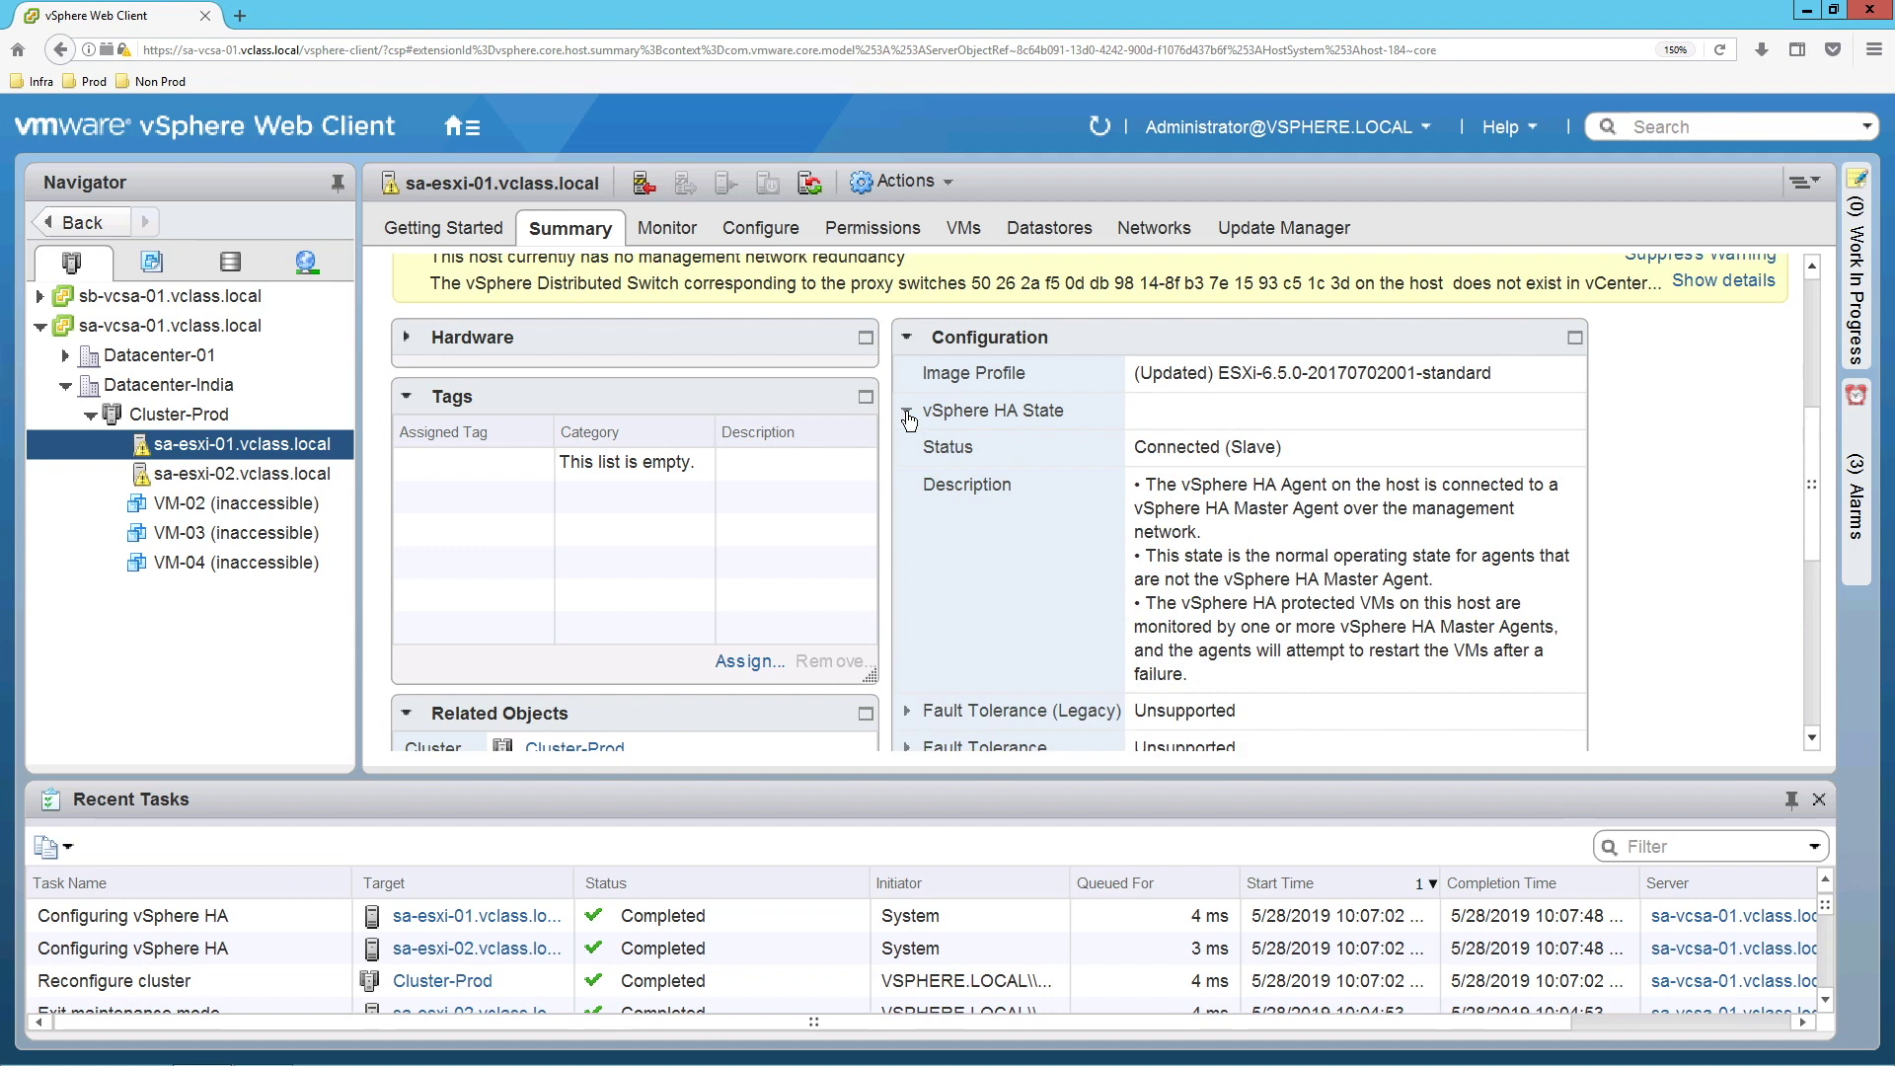
pyautogui.click(277, 475)
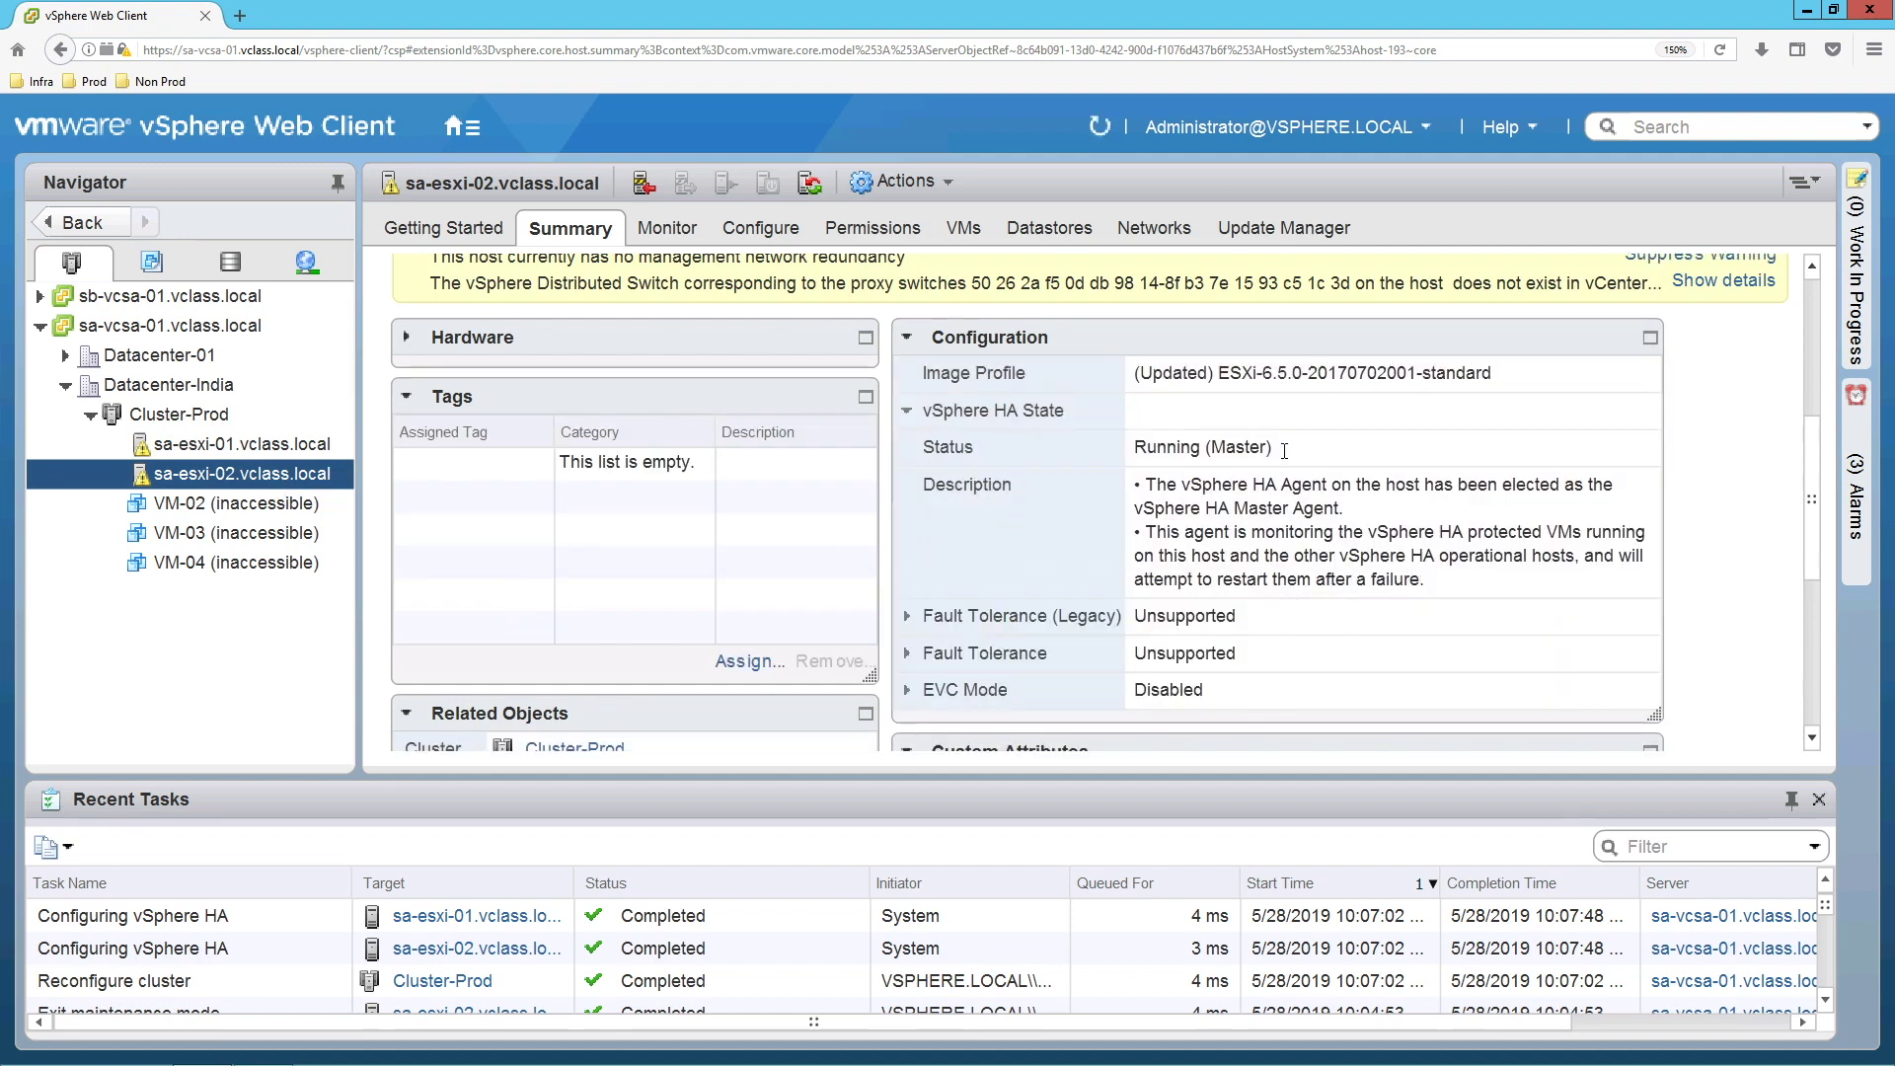
pyautogui.moveTo(1283, 451); pyautogui.dragTo(1128, 450)
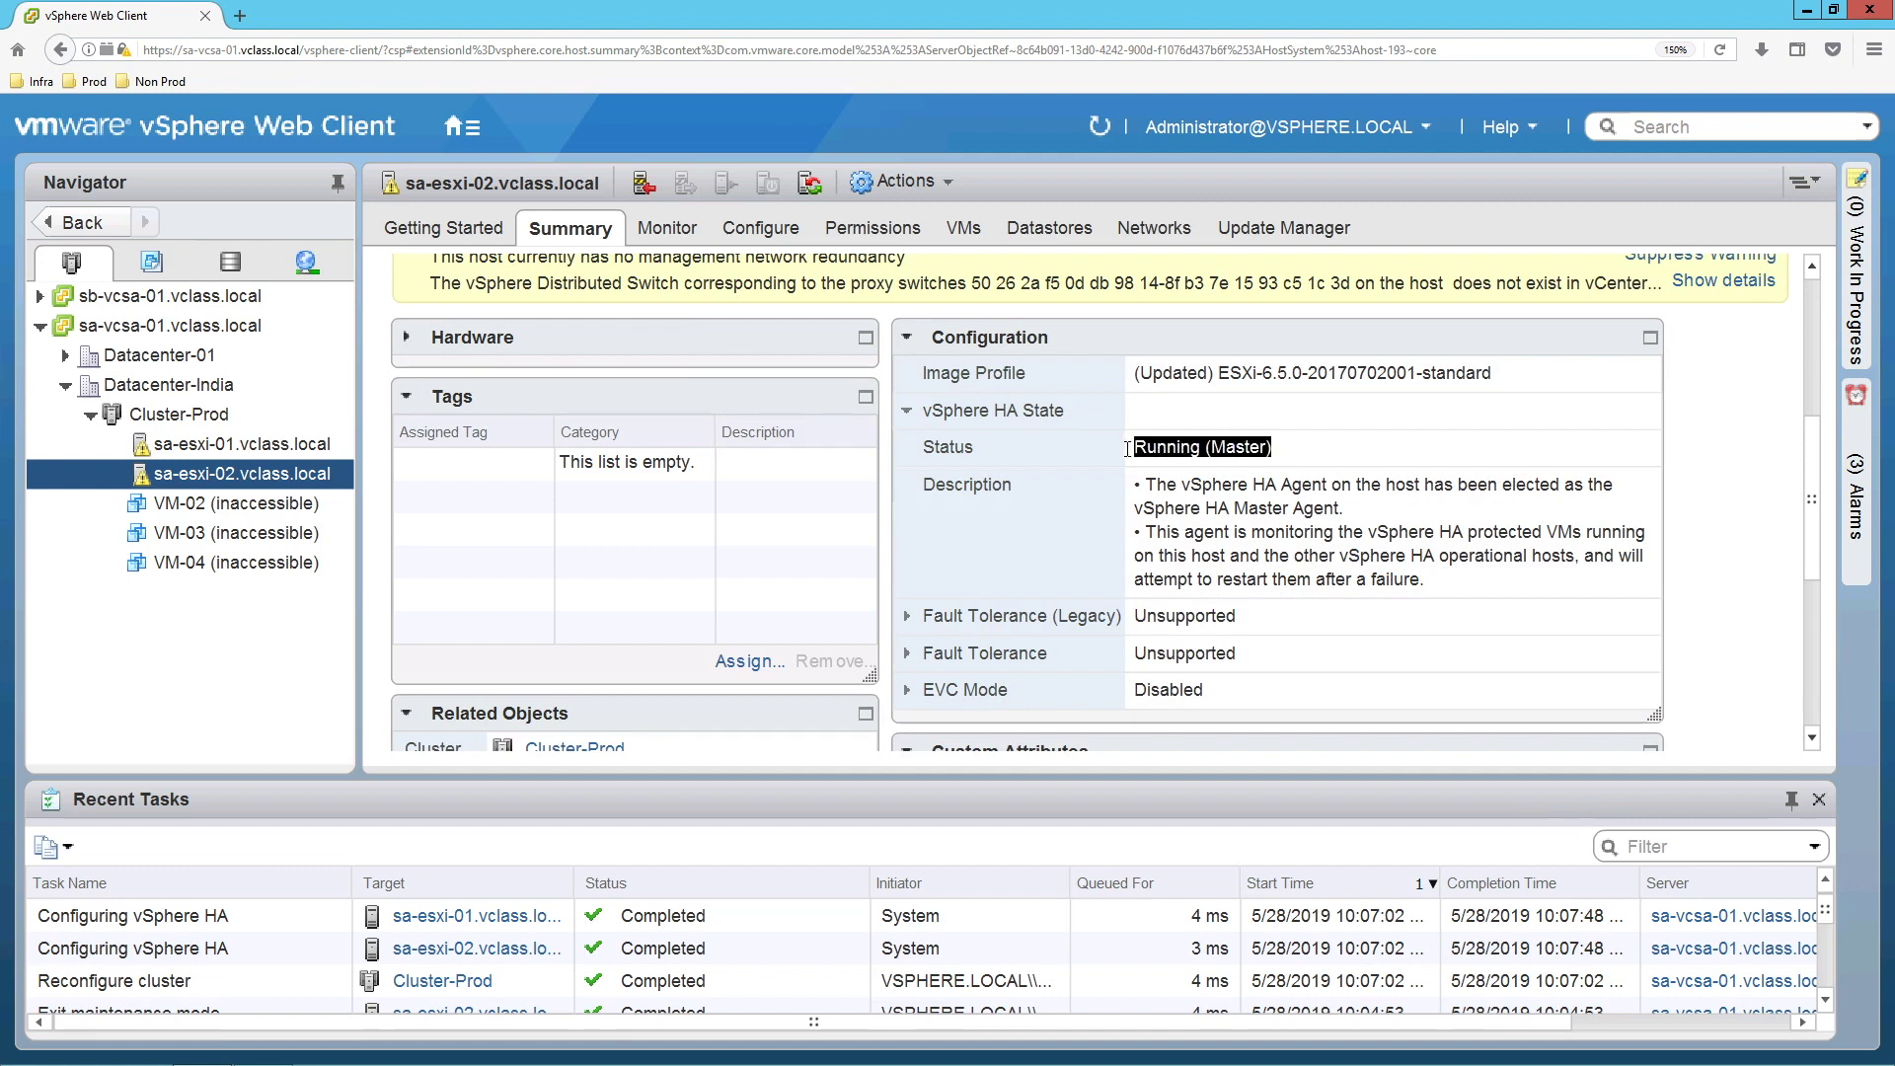